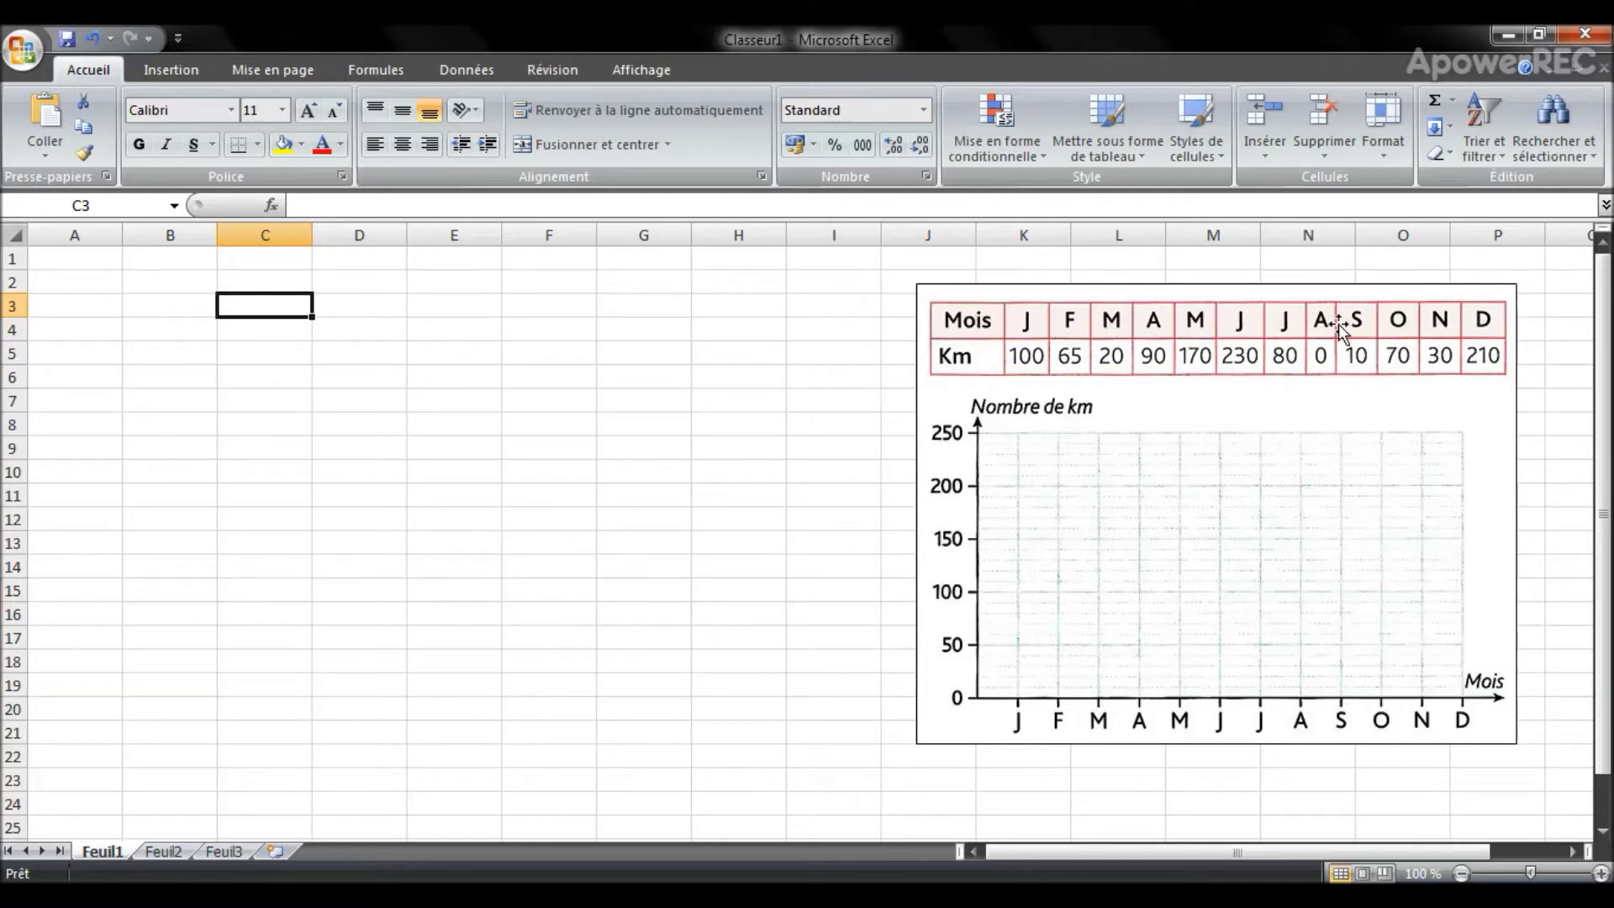
Step: Enter the header MOIS in A1 and the months Janvier to Décembre below it in A2:A13
left_click_drag(103, 264, 64, 515)
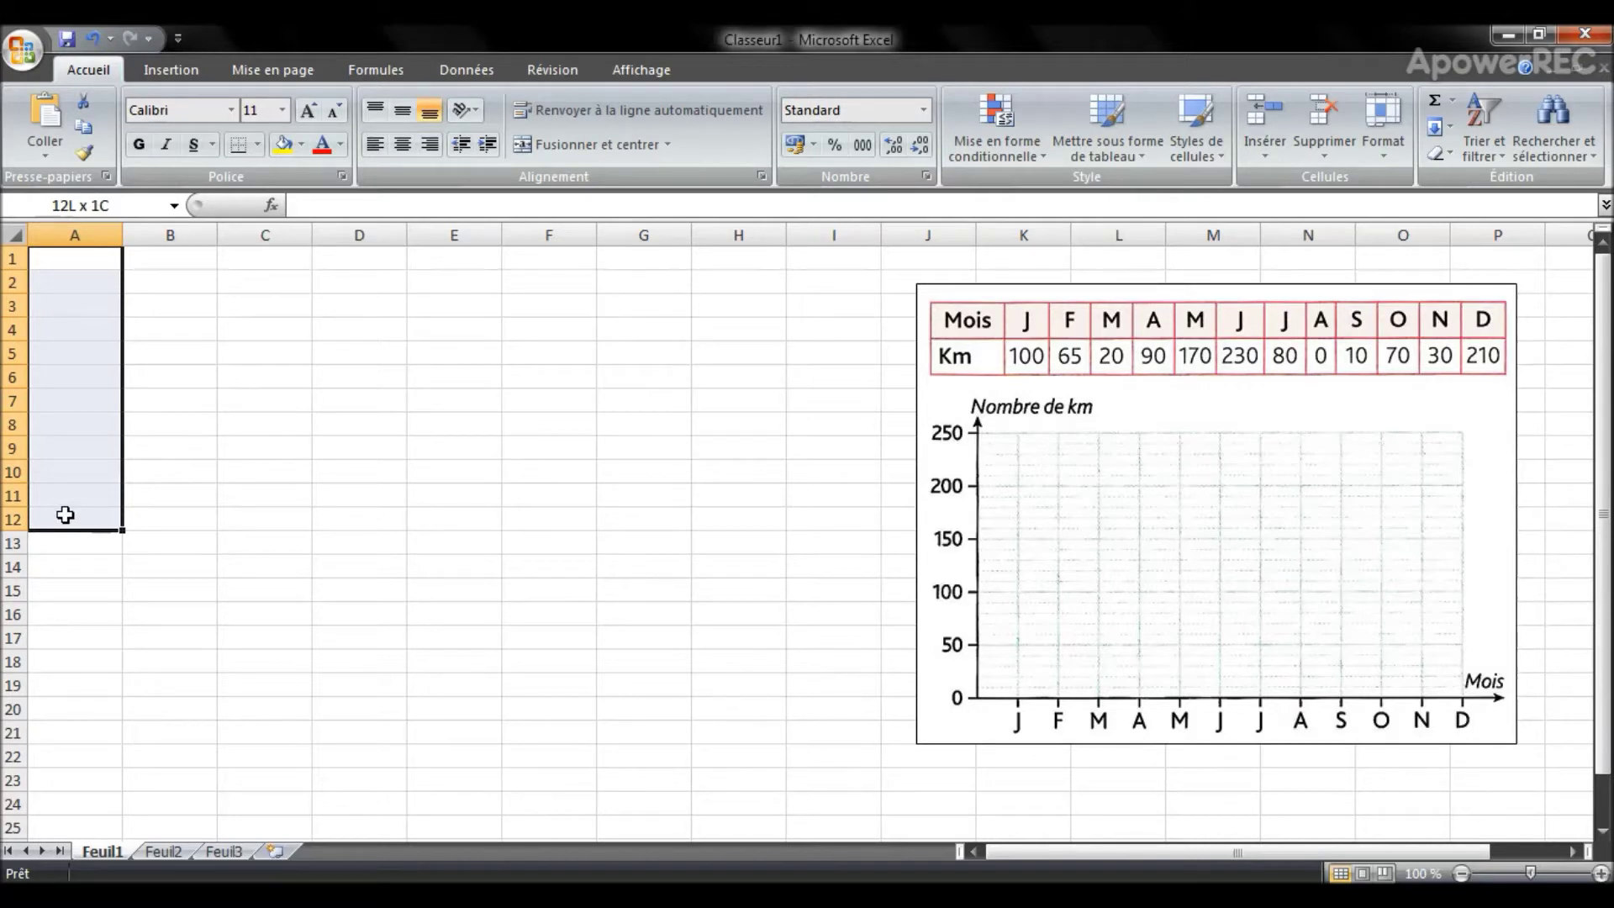
left_click_drag(65, 514, 64, 543)
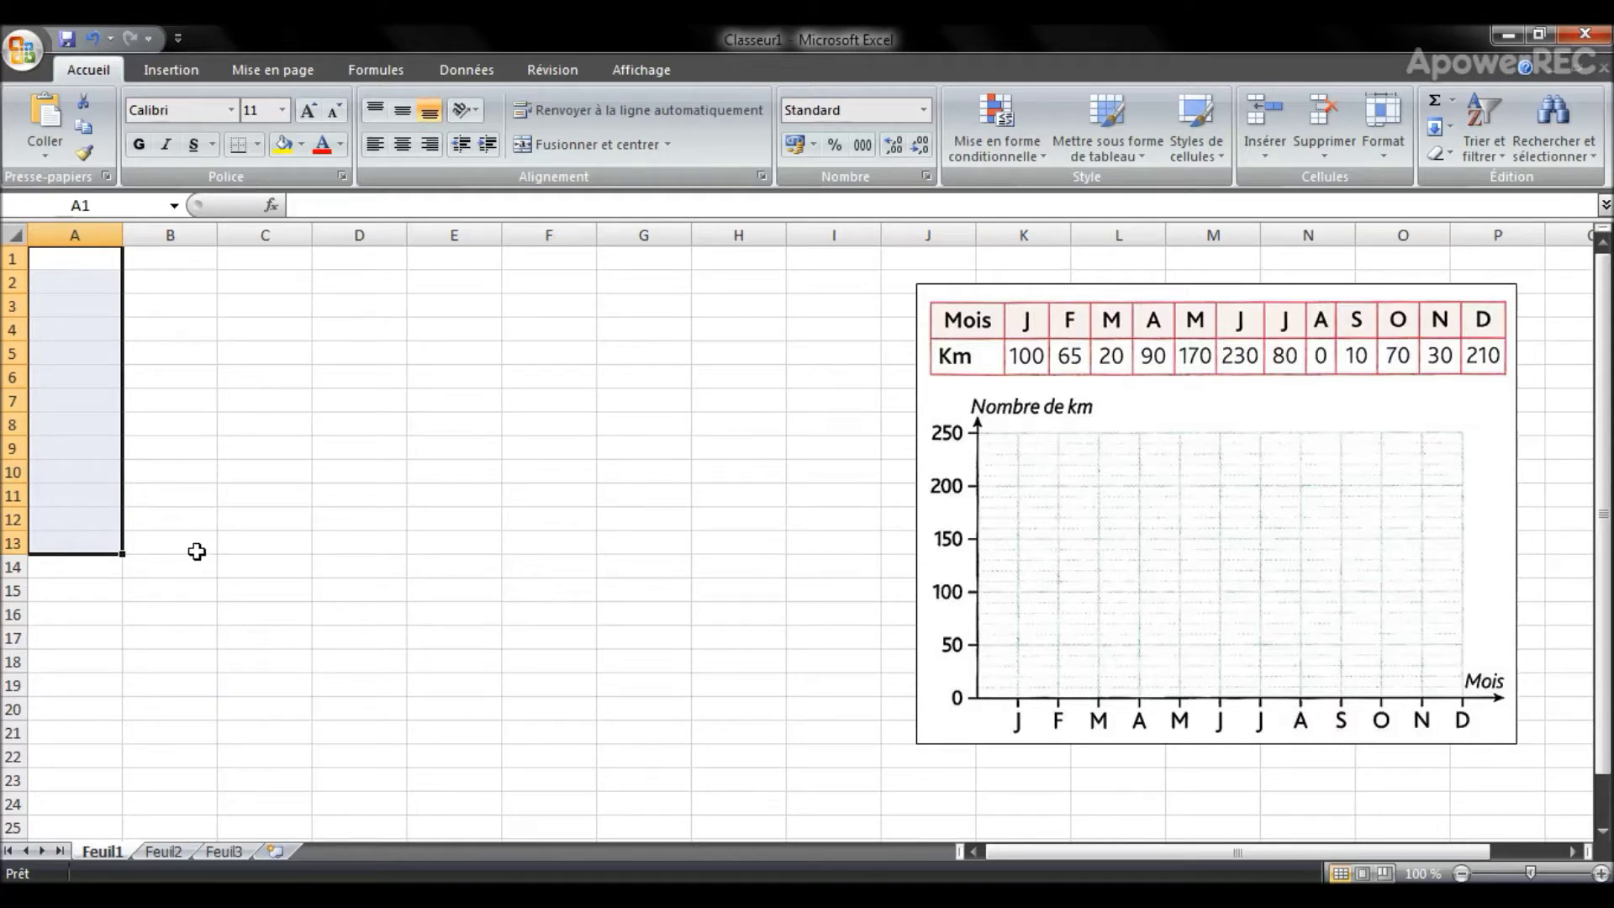
type("MOIS Janvier Février Mars Avril Mai Juin Juillet Aout Septembre Octobre Novembre Décembre")
Step: Enter KM in B1, bold both headers, and fill B2:B13 with 100, 65, 20, 90, 170, 230, 80, 0, 10, 70, 30, 210
left_click(172, 260)
type("KM")
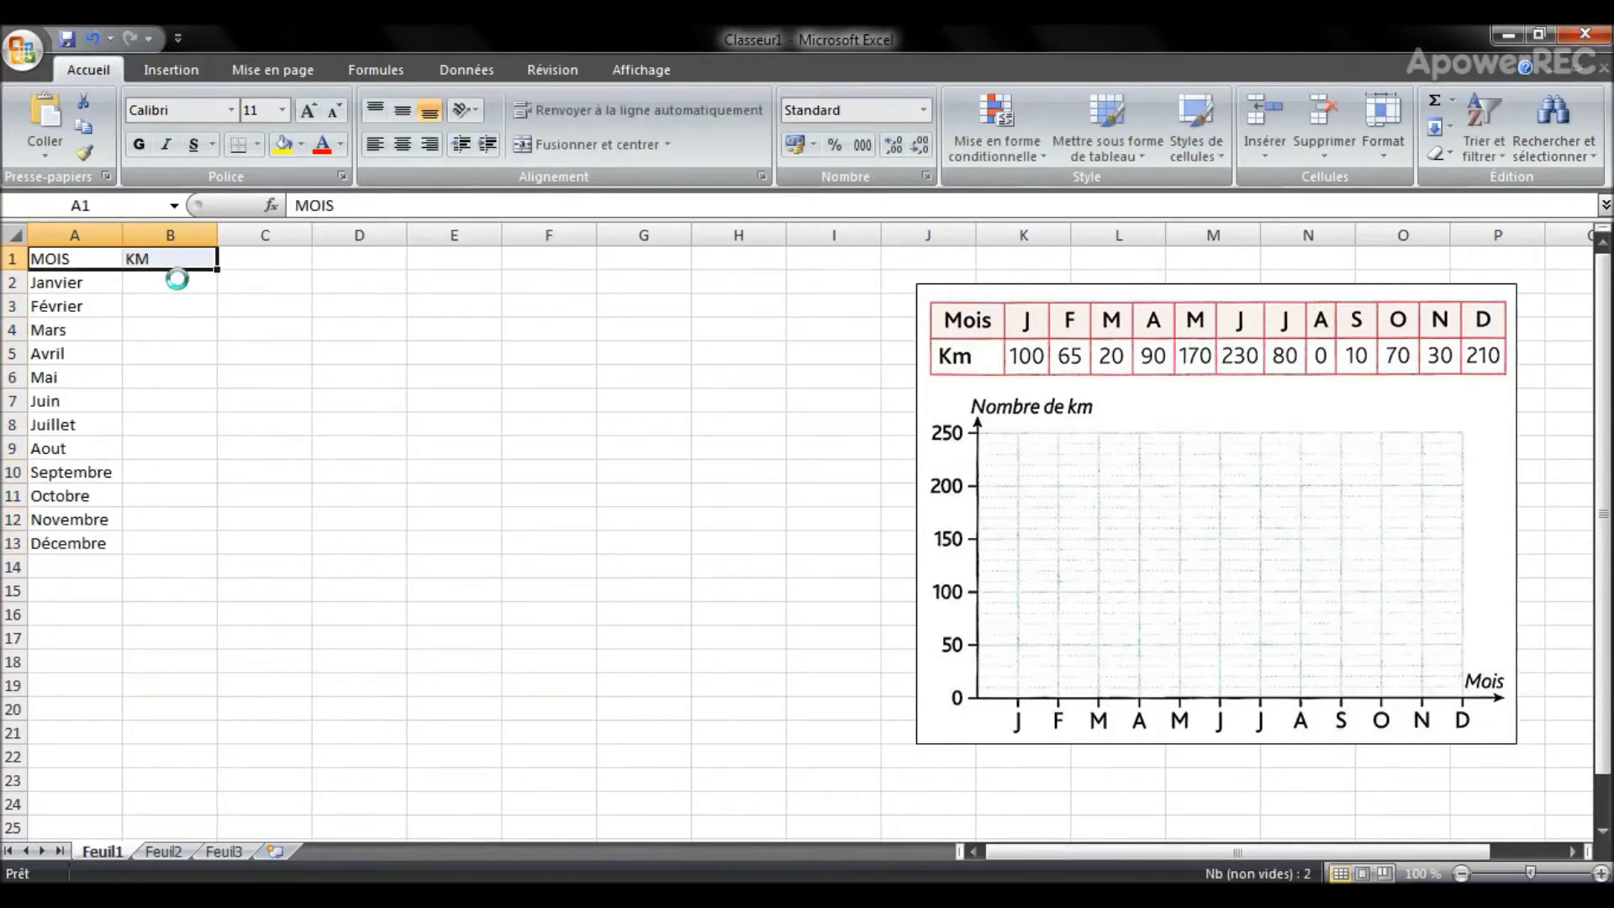
type(" 100 65 20 90 170 230 80 0 10 70 30 210")
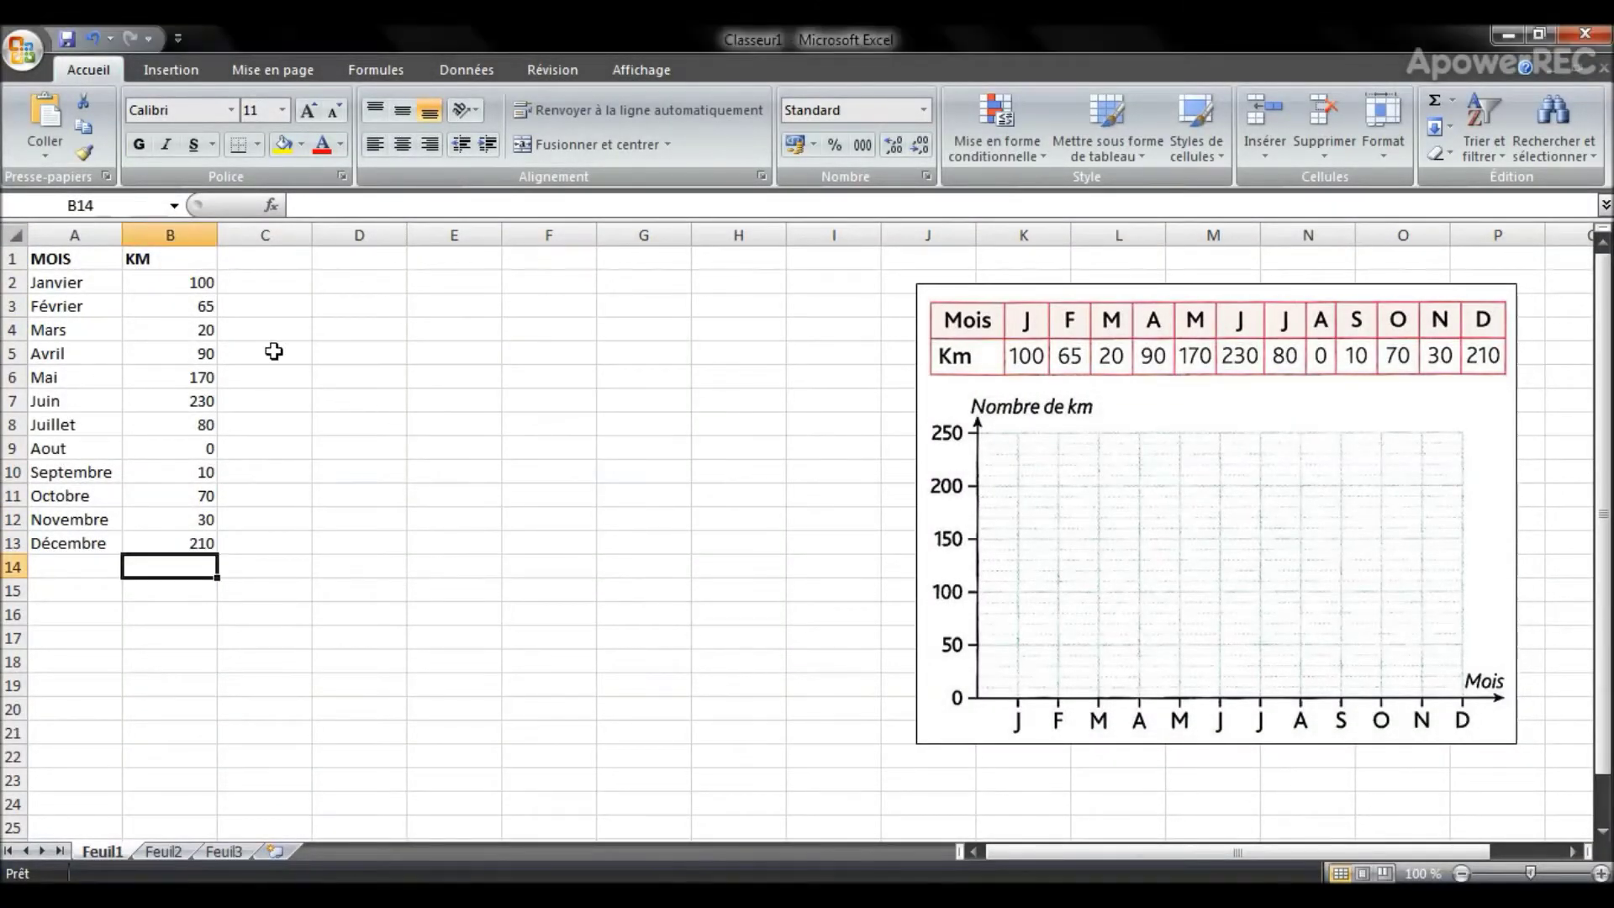
Step: Center the contents of A1:B13 horizontally and vertically and apply borders to all of its cells
left_click_drag(84, 263, 168, 550)
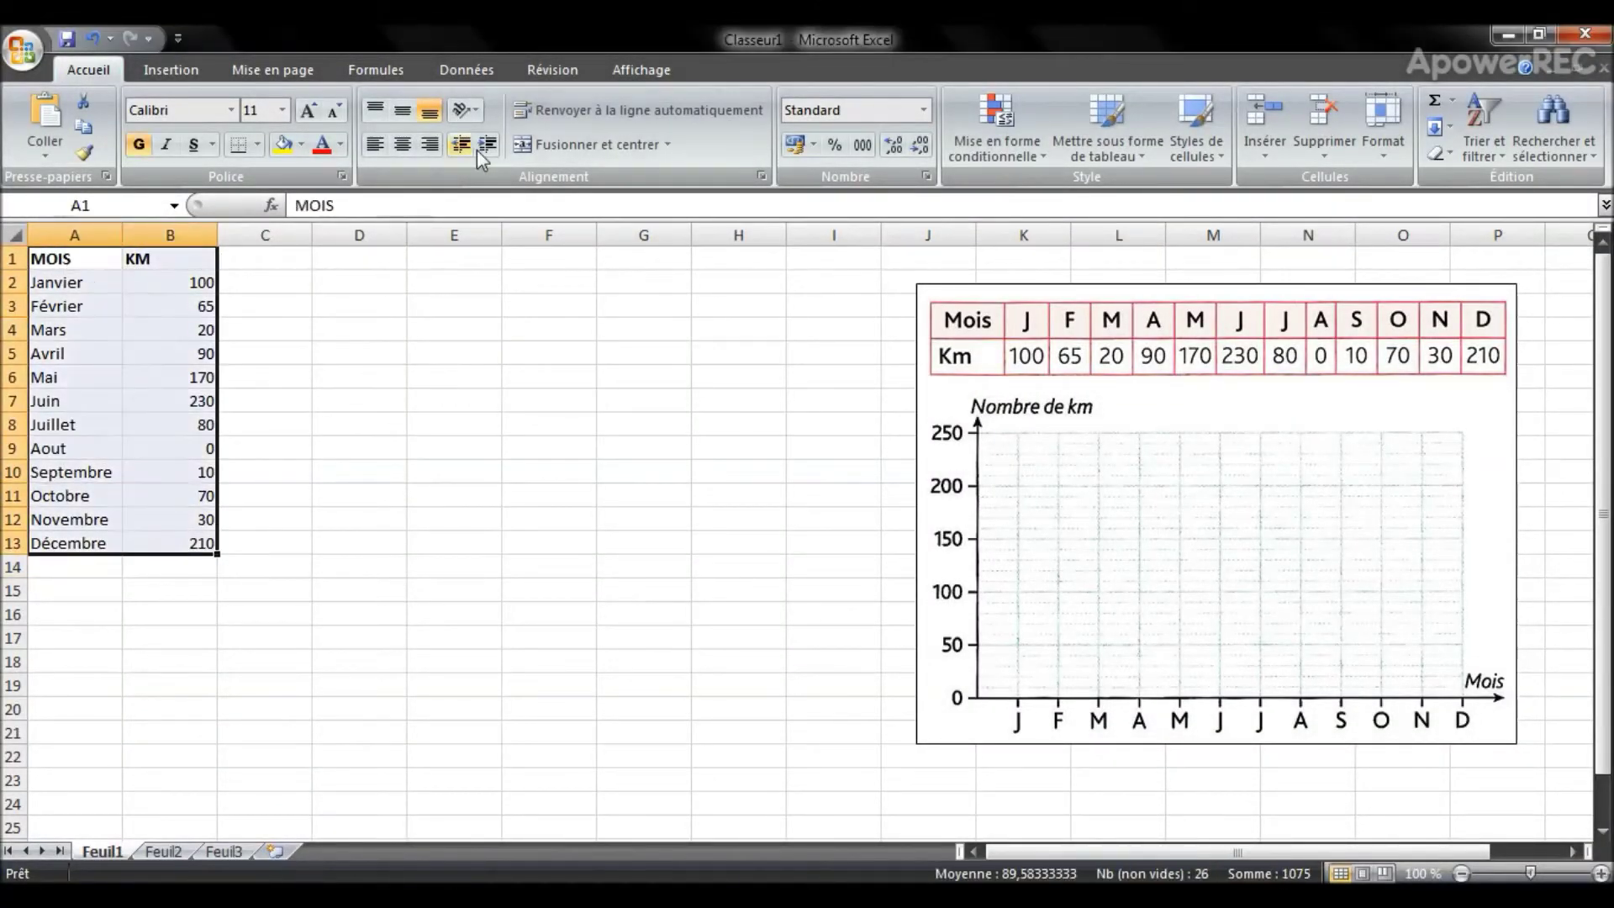
left_click(403, 144)
left_click(403, 110)
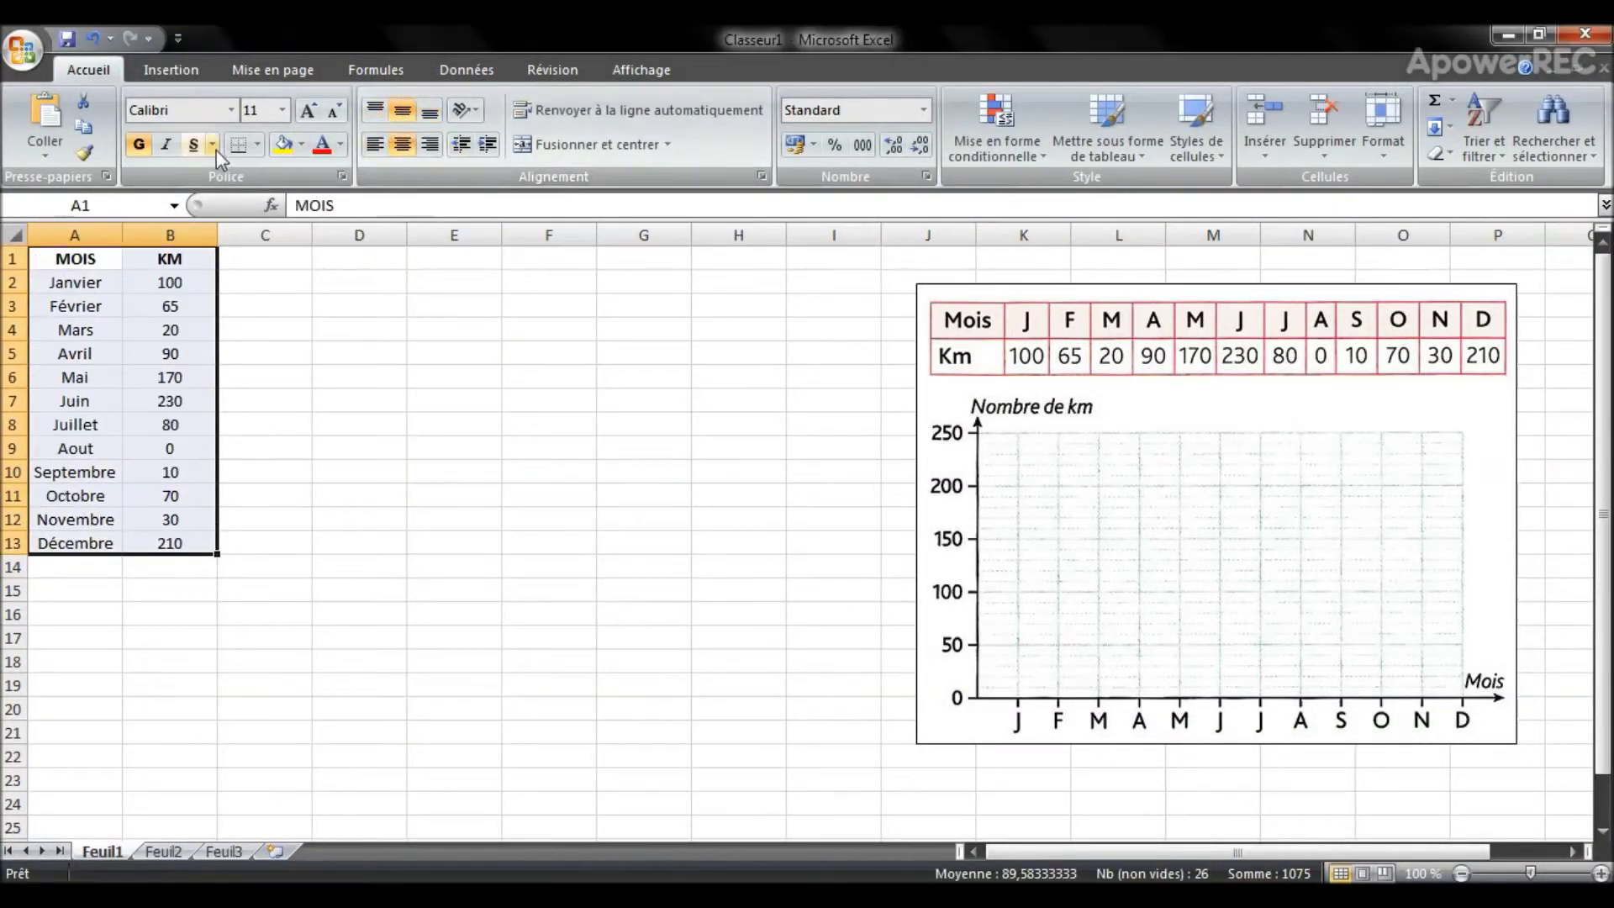
left_click(261, 146)
left_click(301, 335)
left_click(274, 384)
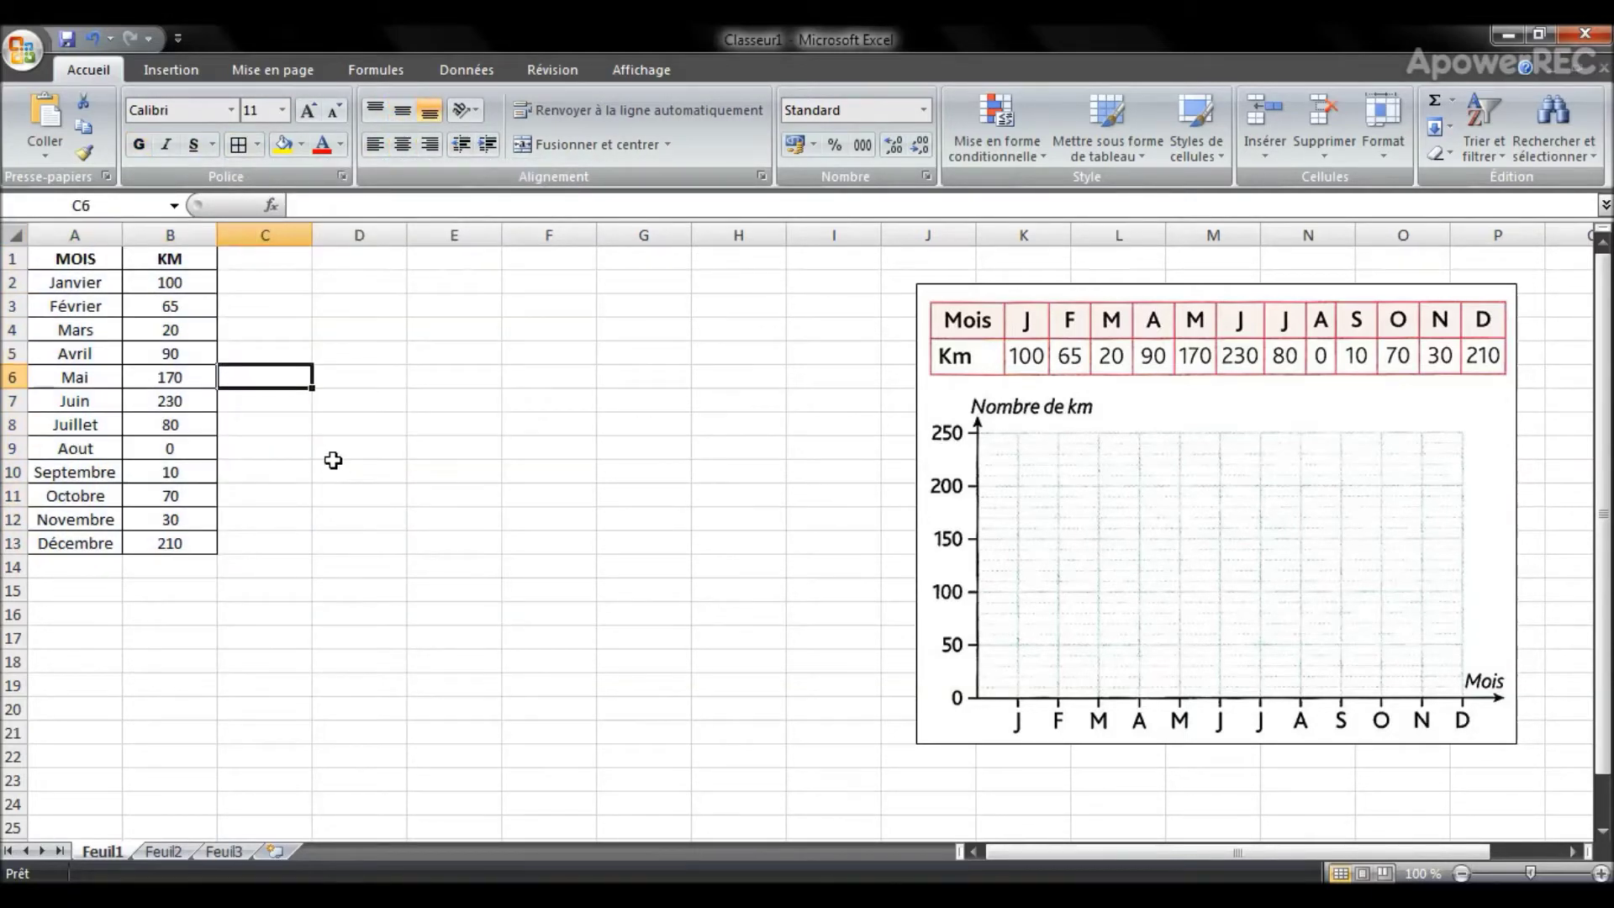
left_click(93, 277)
left_click_drag(93, 277, 99, 520)
left_click_drag(178, 258, 195, 543)
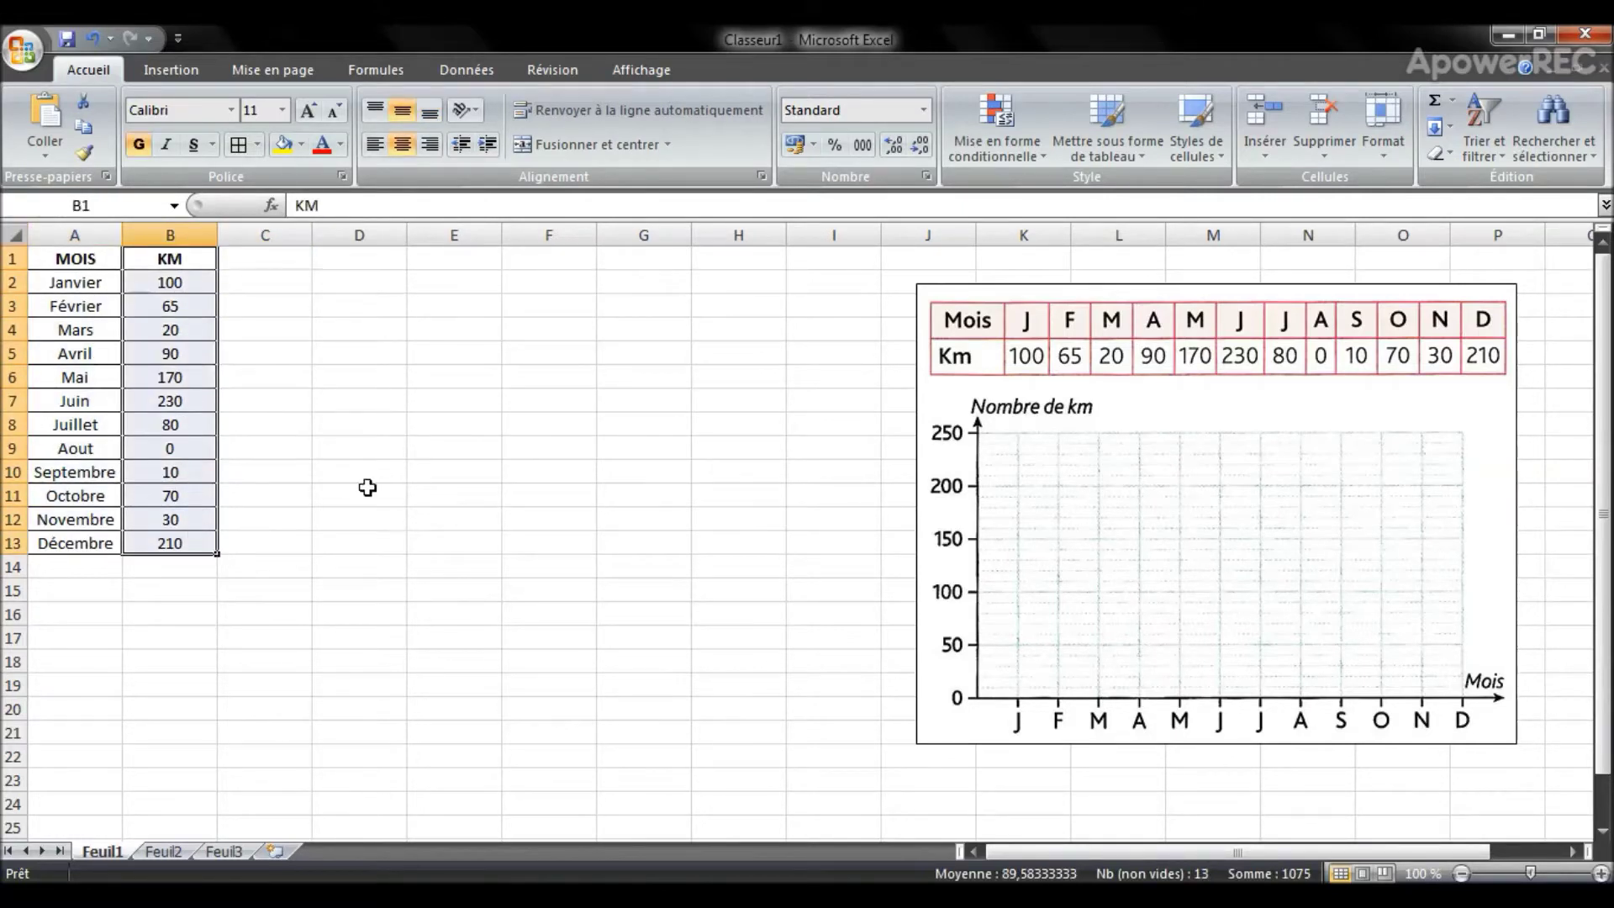
left_click(363, 489)
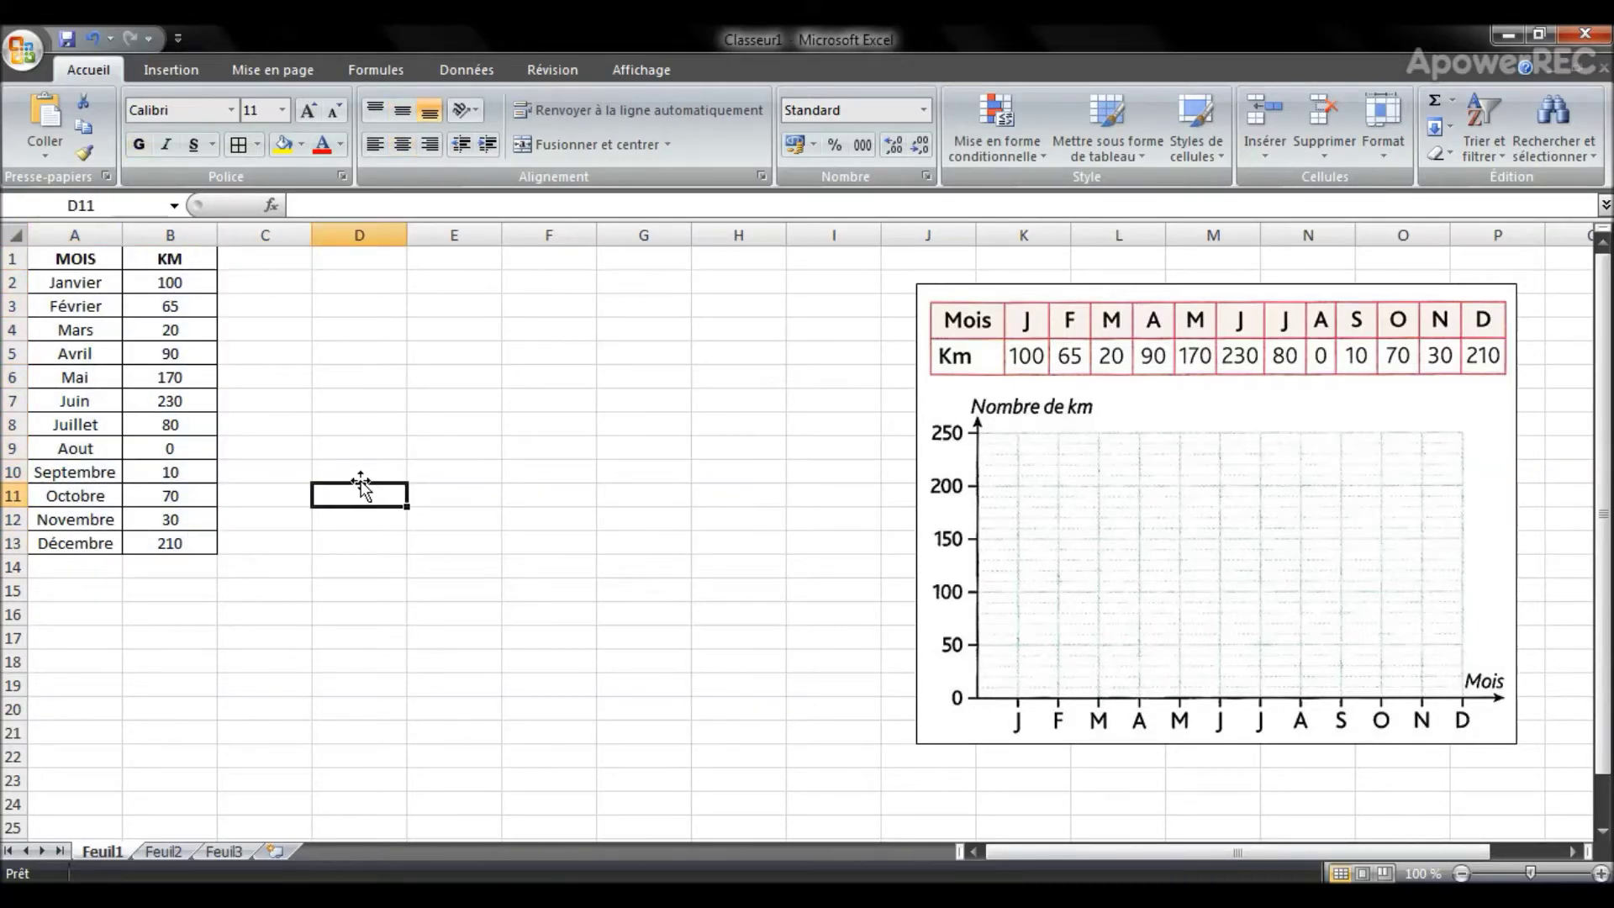
Step: Select the table A1:B13 and look through the available column, line, pie, bar, area, scatter and other chart types
left_click(67, 261)
left_click_drag(67, 261, 180, 538)
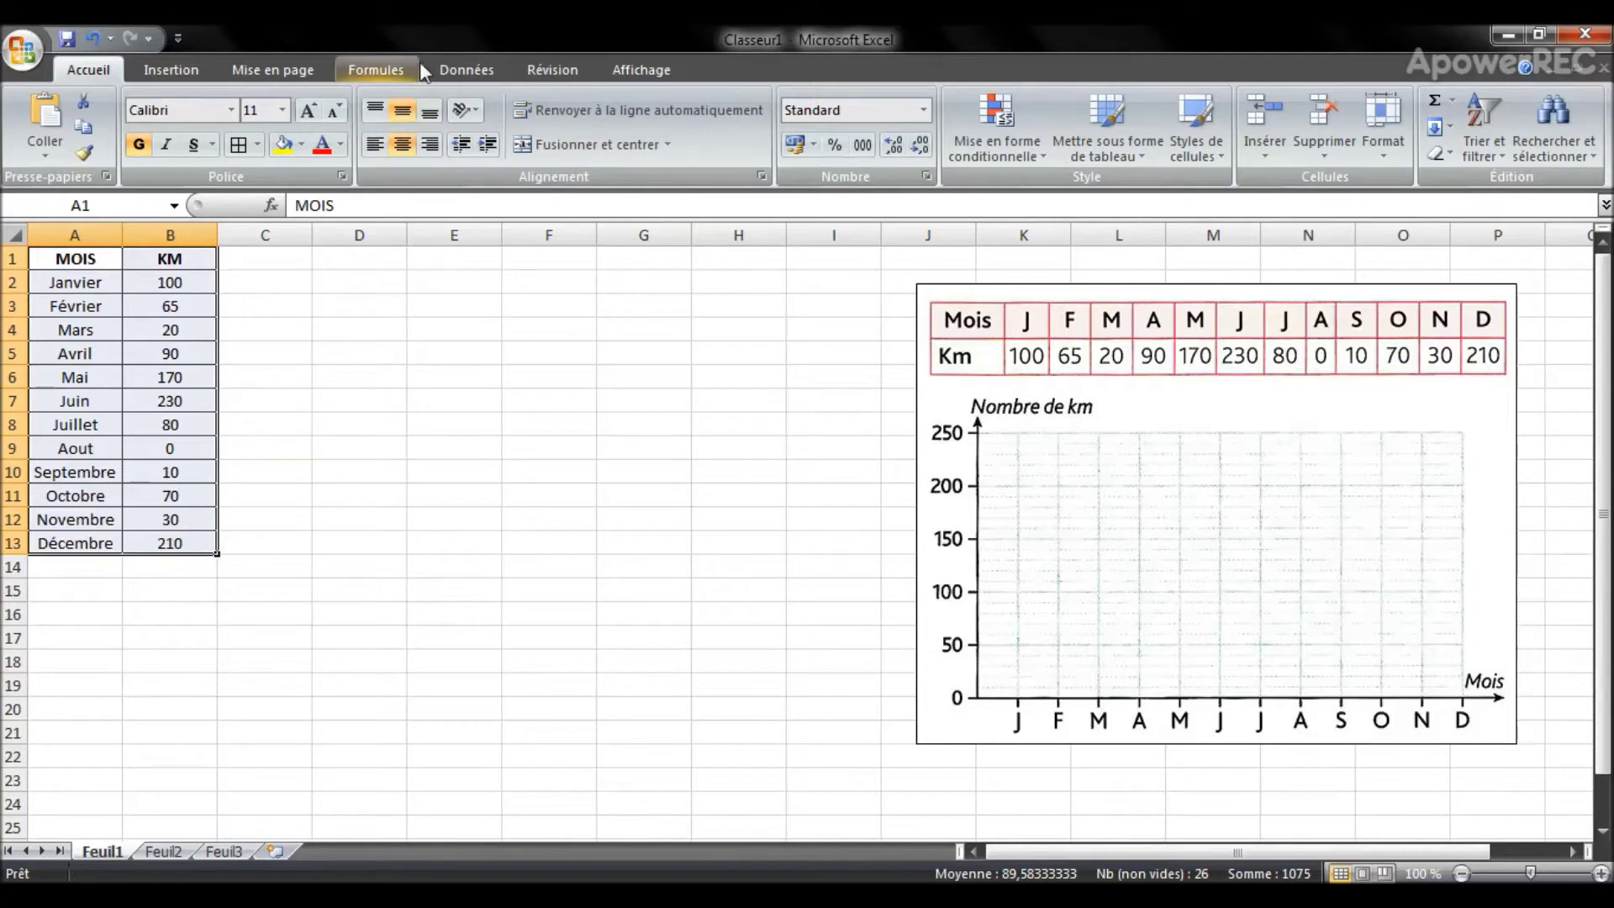
left_click(184, 71)
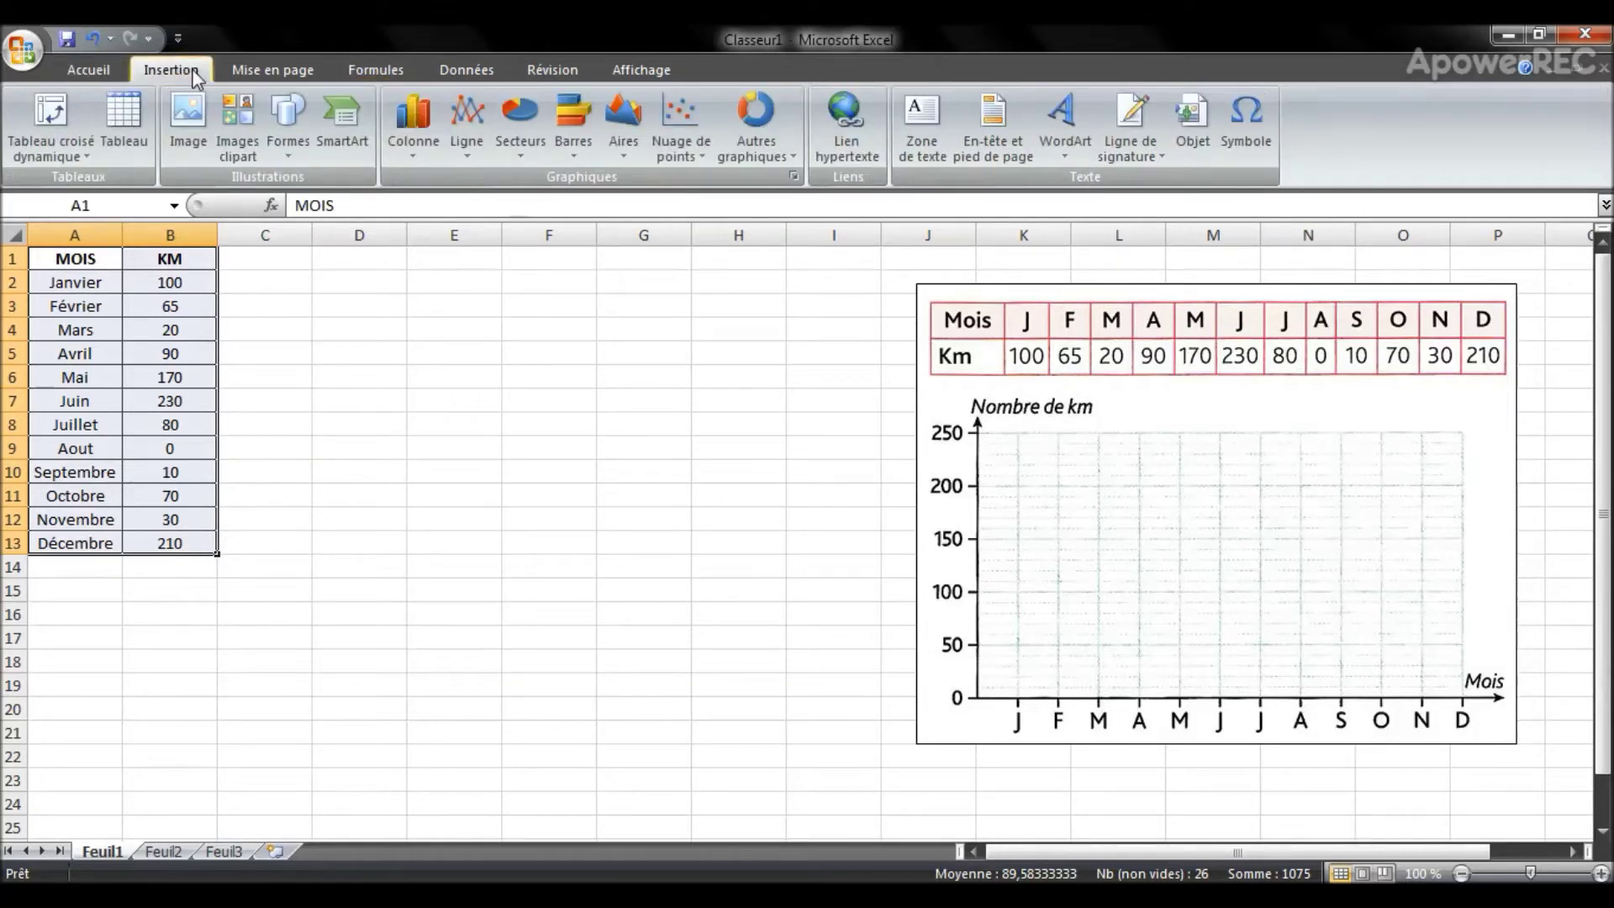
left_click(413, 153)
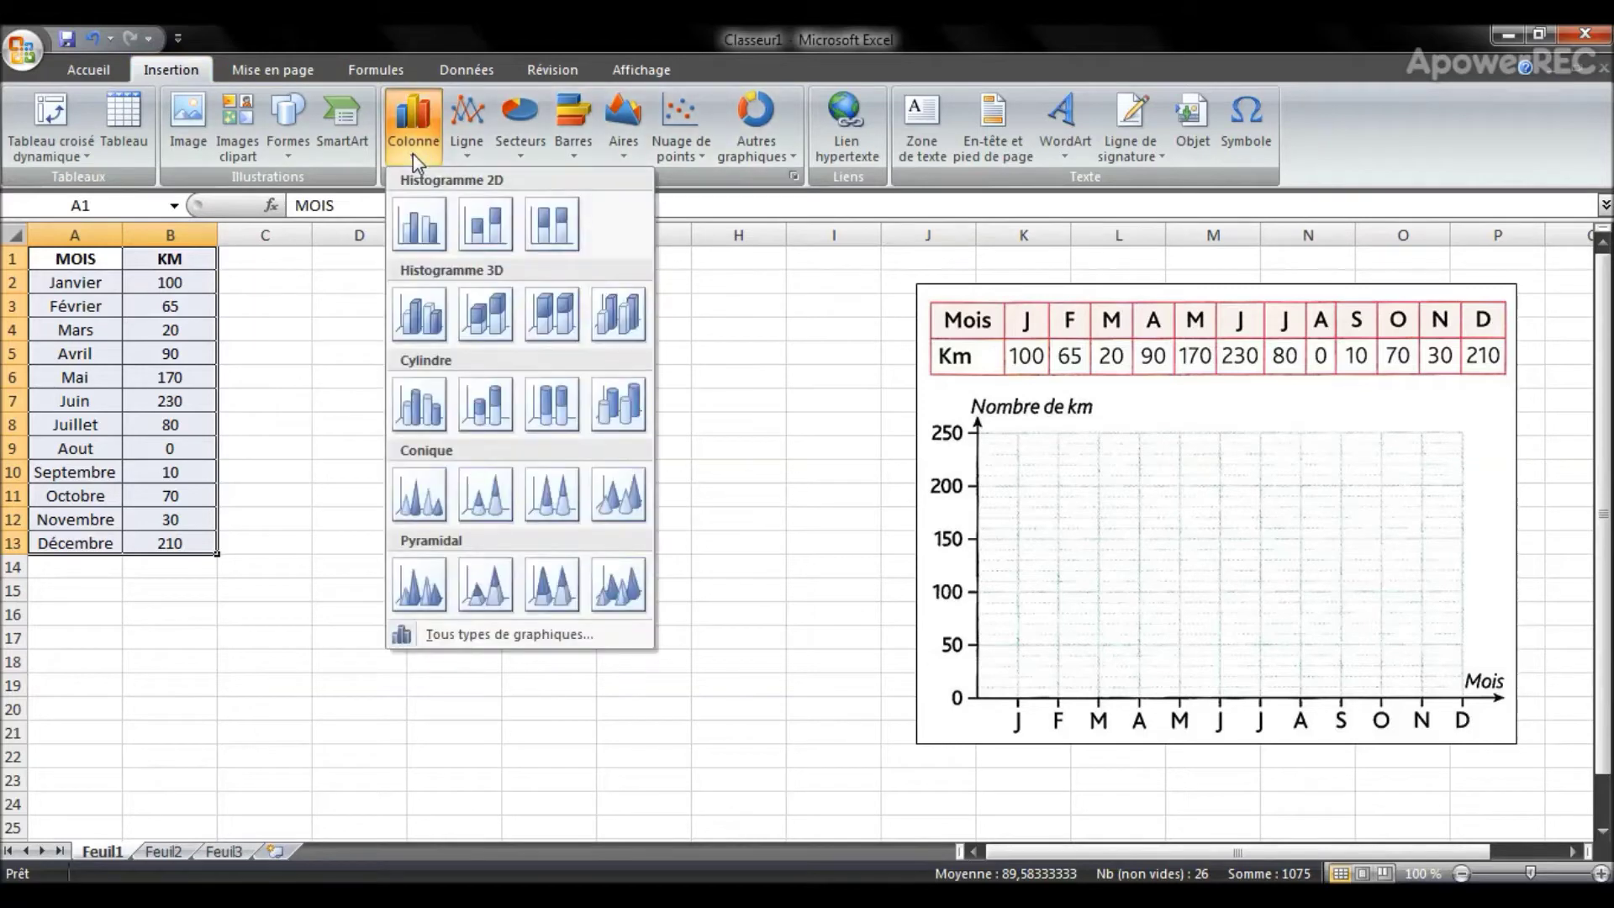
left_click(468, 151)
left_click(522, 151)
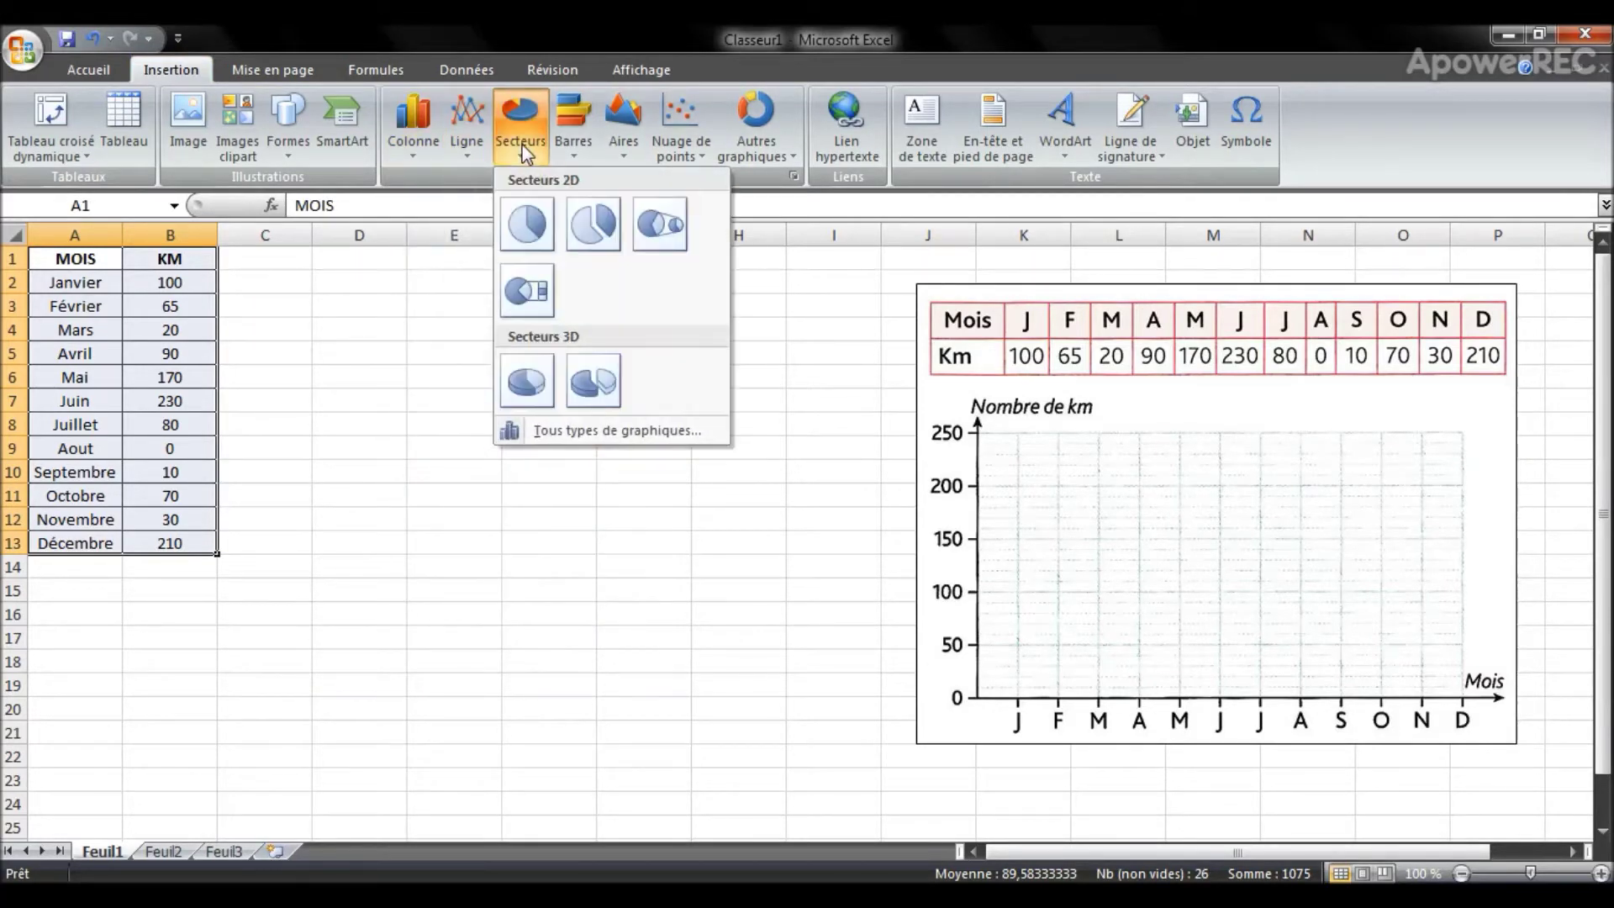
left_click(575, 152)
left_click(623, 156)
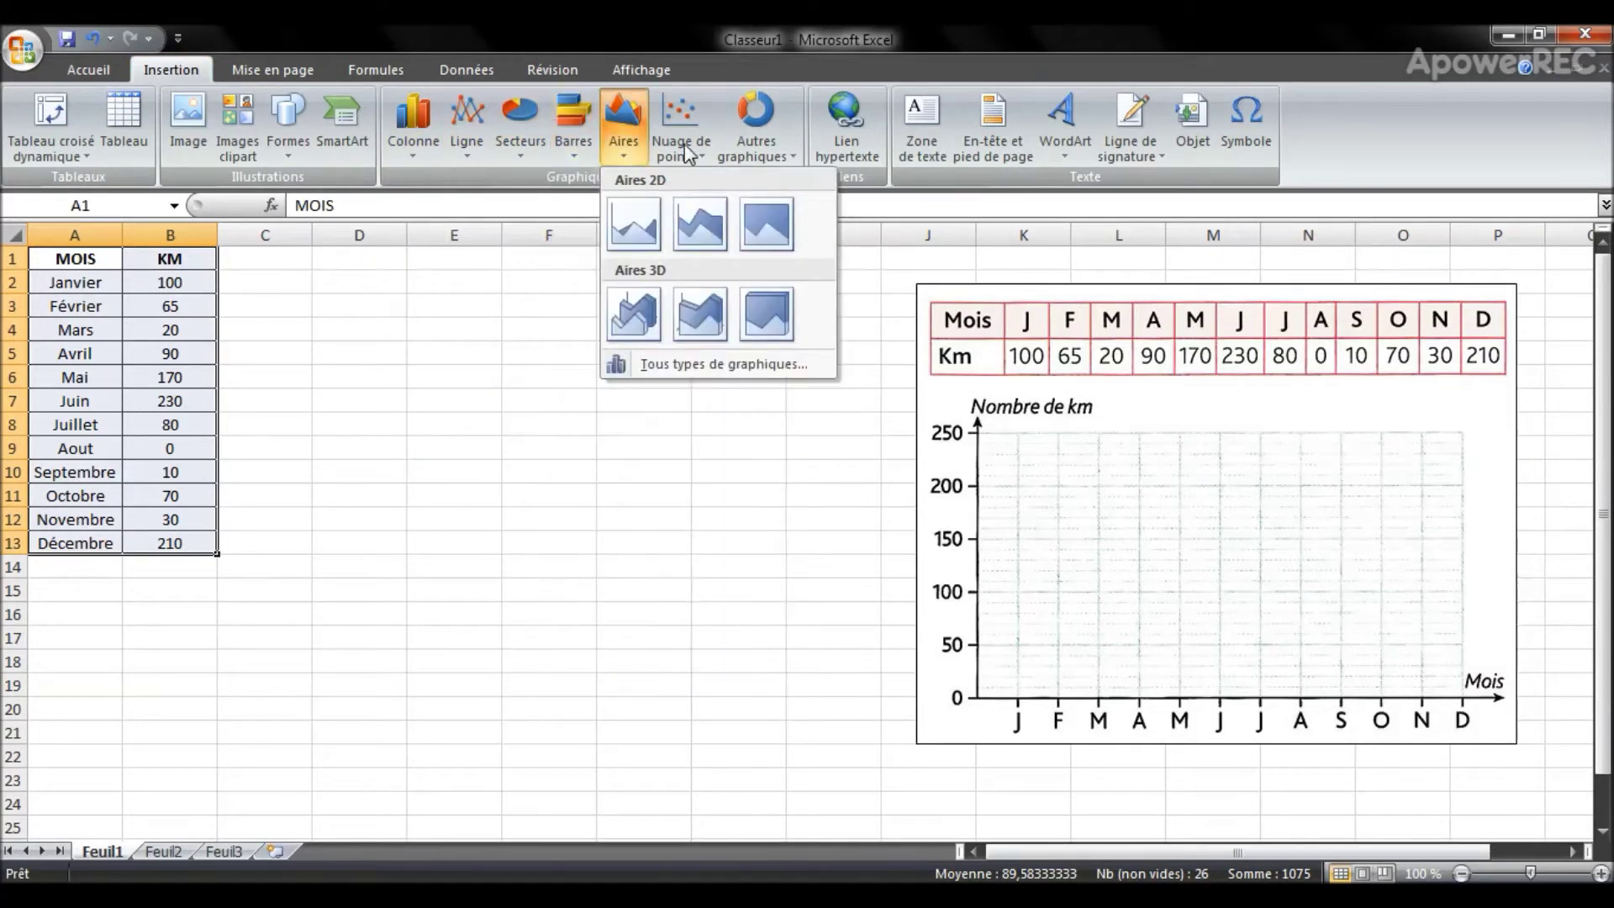
left_click(685, 151)
left_click(761, 152)
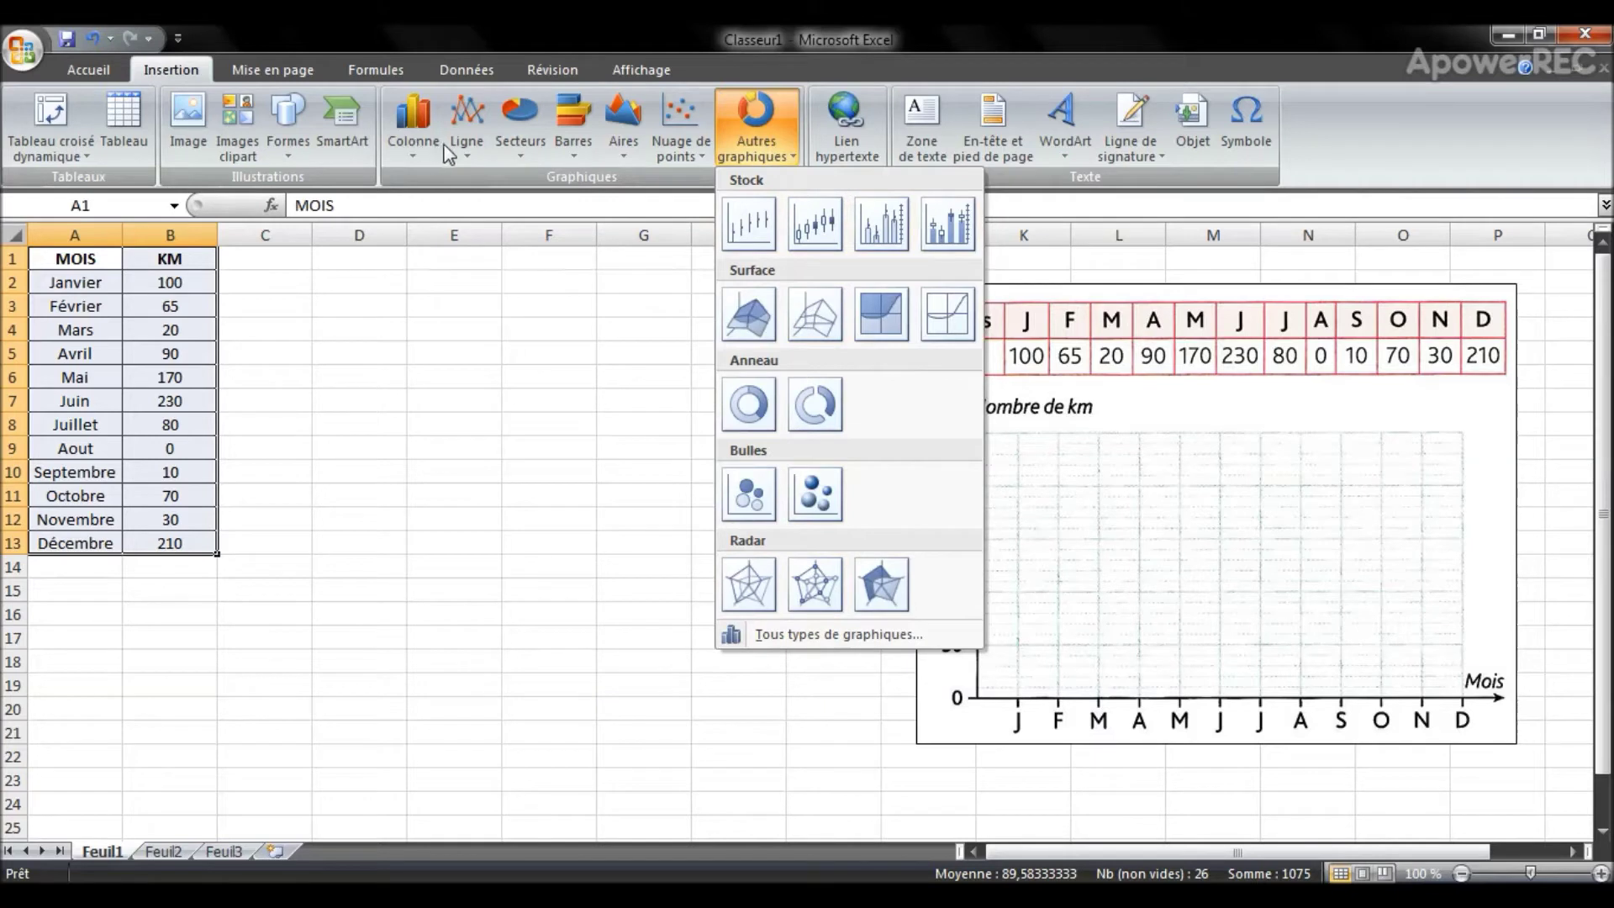
Step: Insert a 2D line chart with markers from A1:B13 and place it beside the table, between the data and the reference picture
left_click(467, 142)
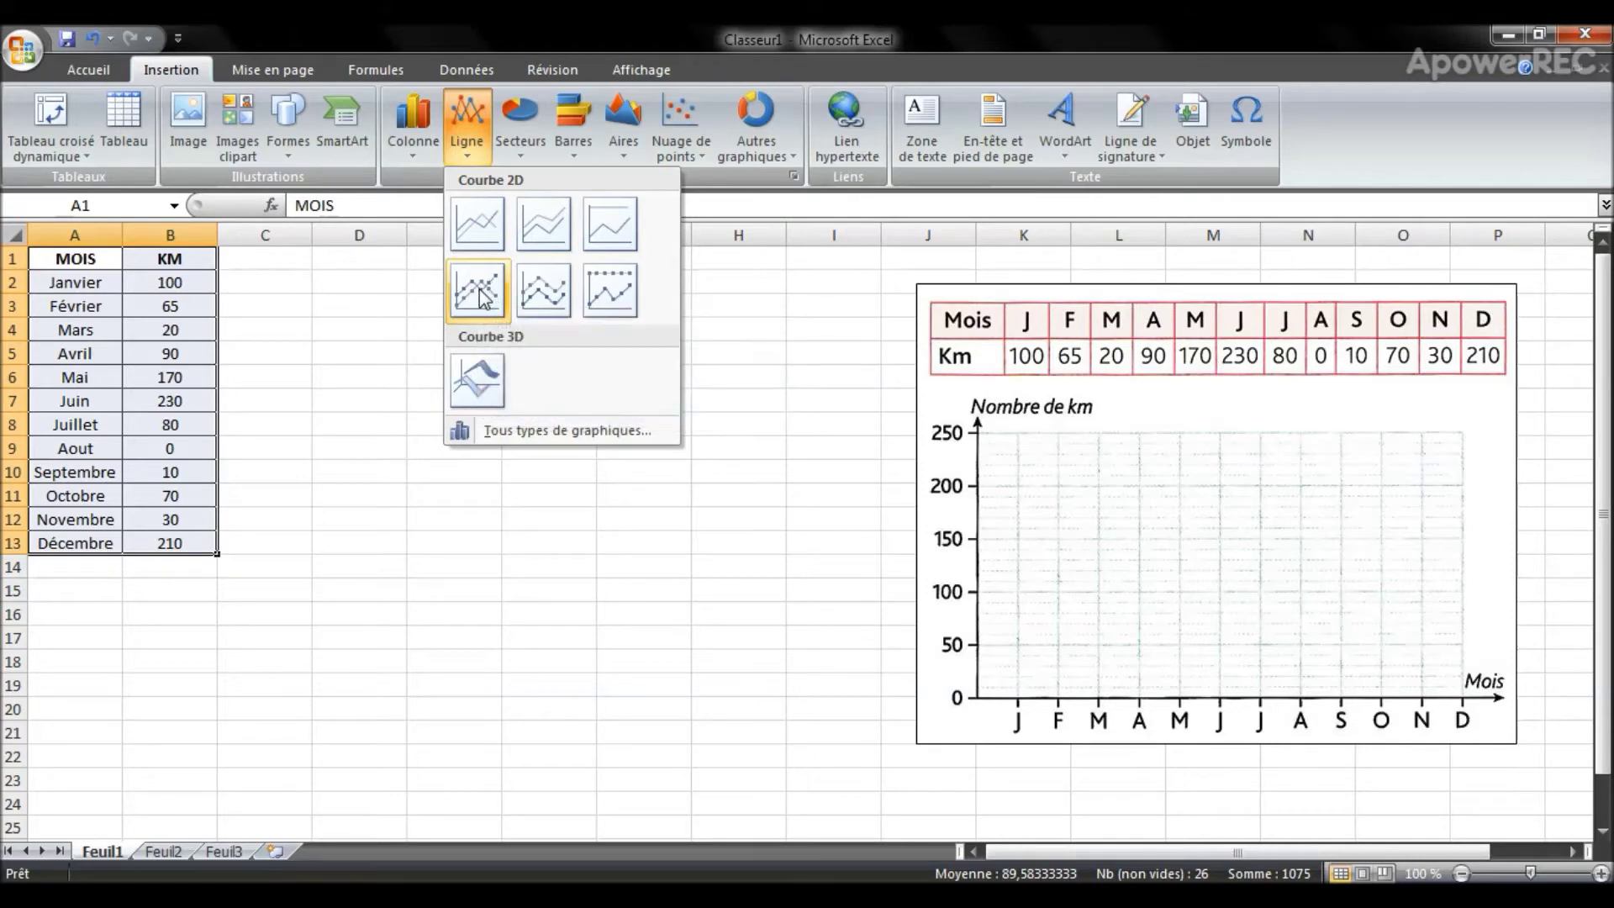
left_click(481, 290)
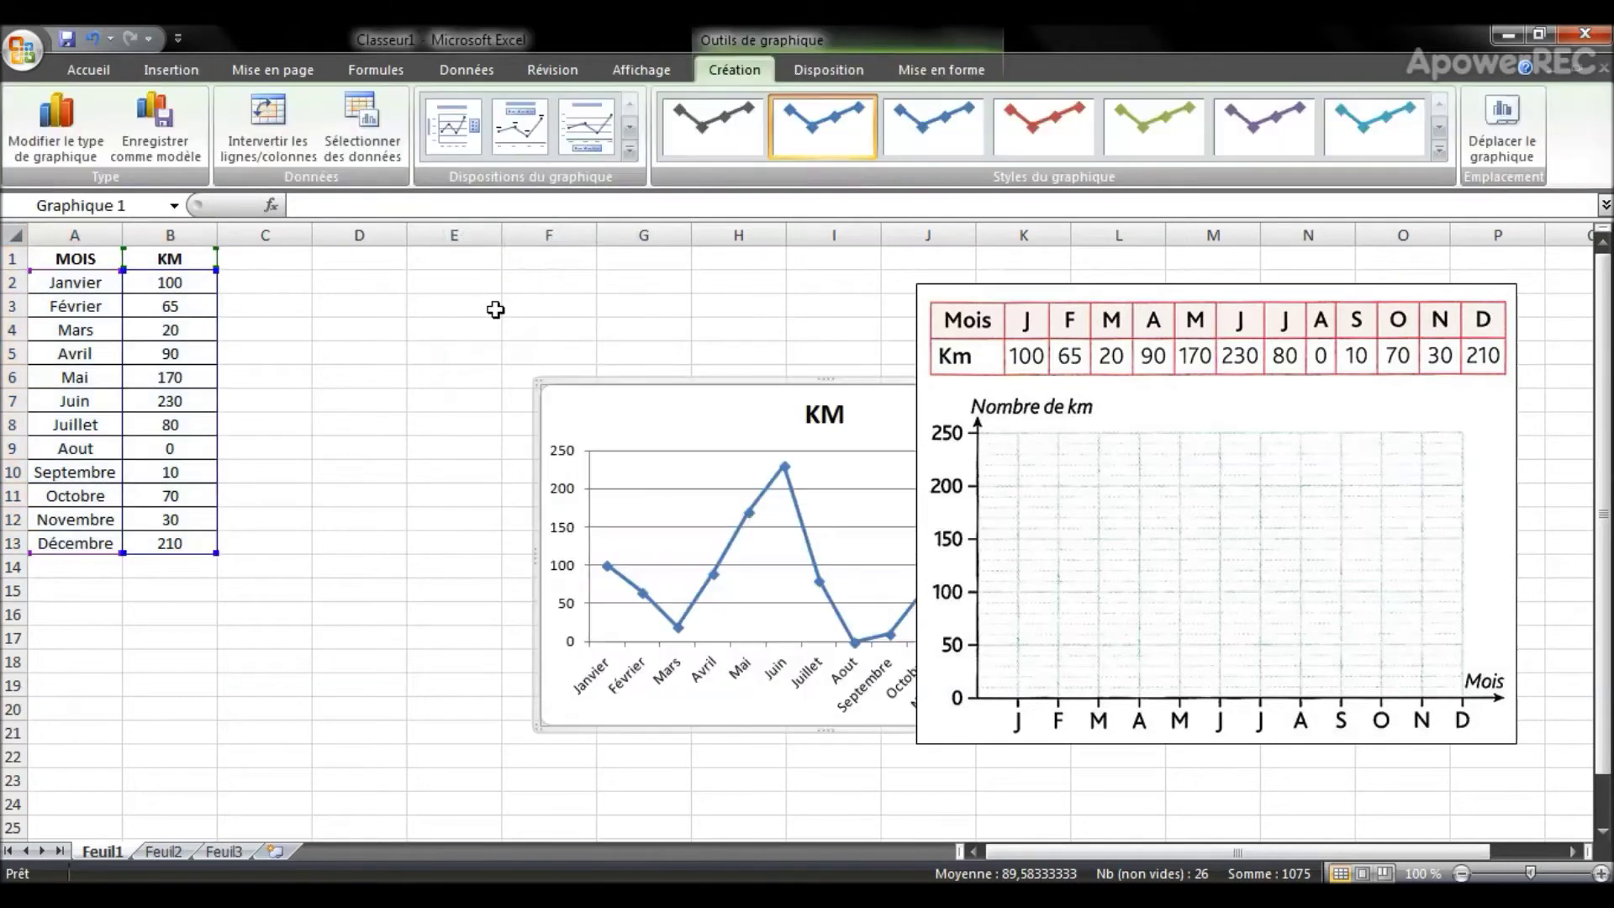
left_click_drag(697, 379, 414, 271)
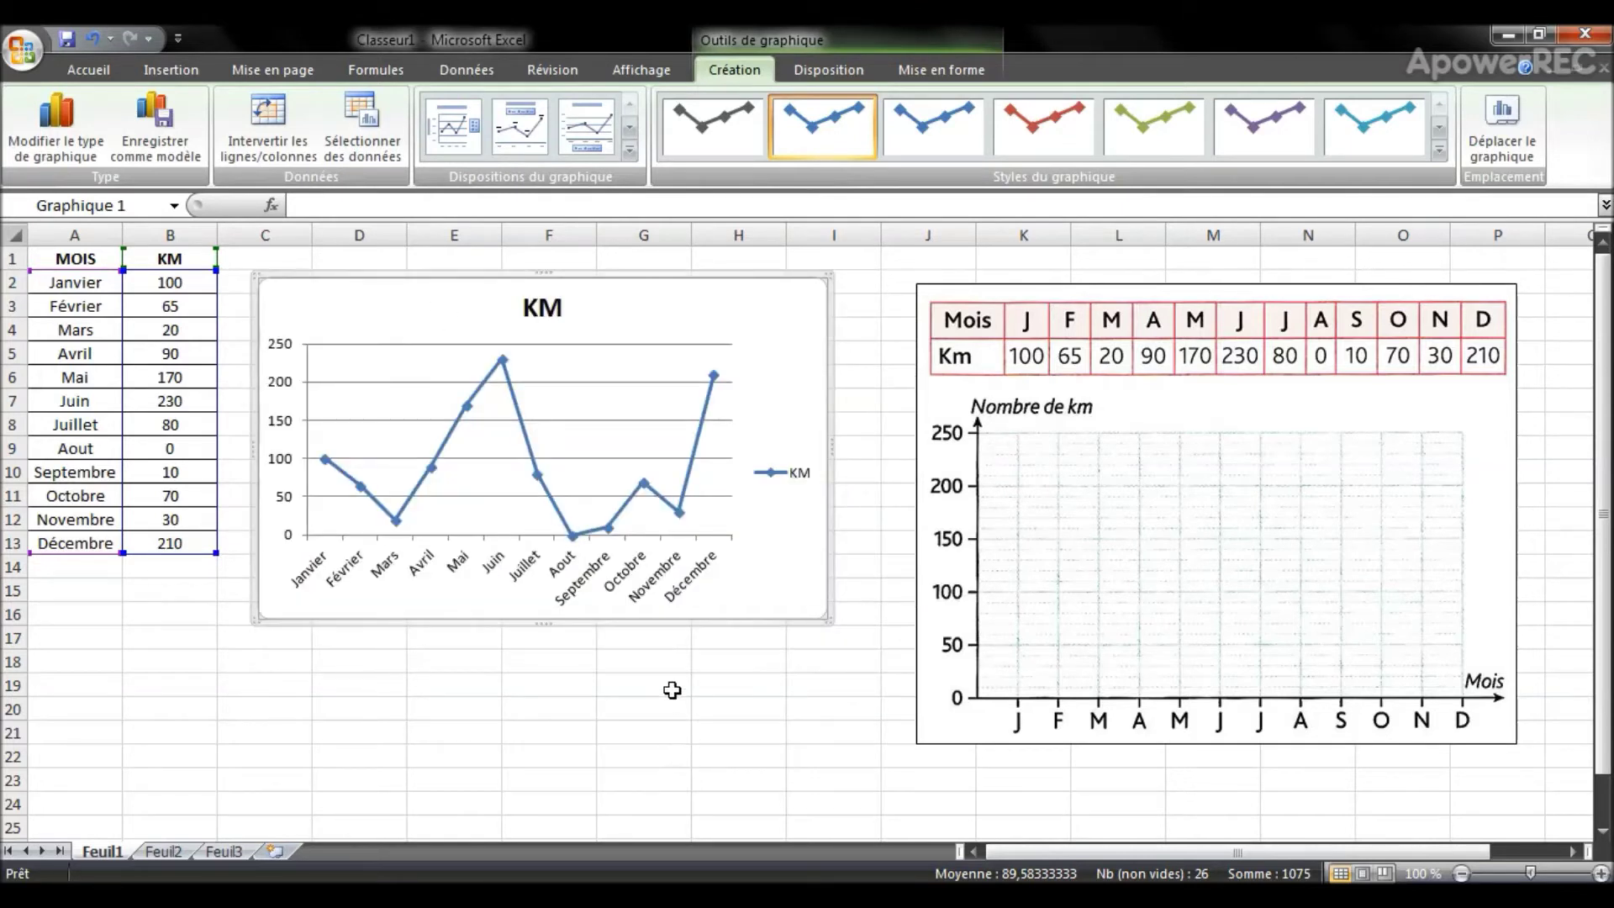
Step: Apply the red line style to the chart, try other layouts, and settle on the first layout with a vertical axis title and side legend
left_click(1066, 136)
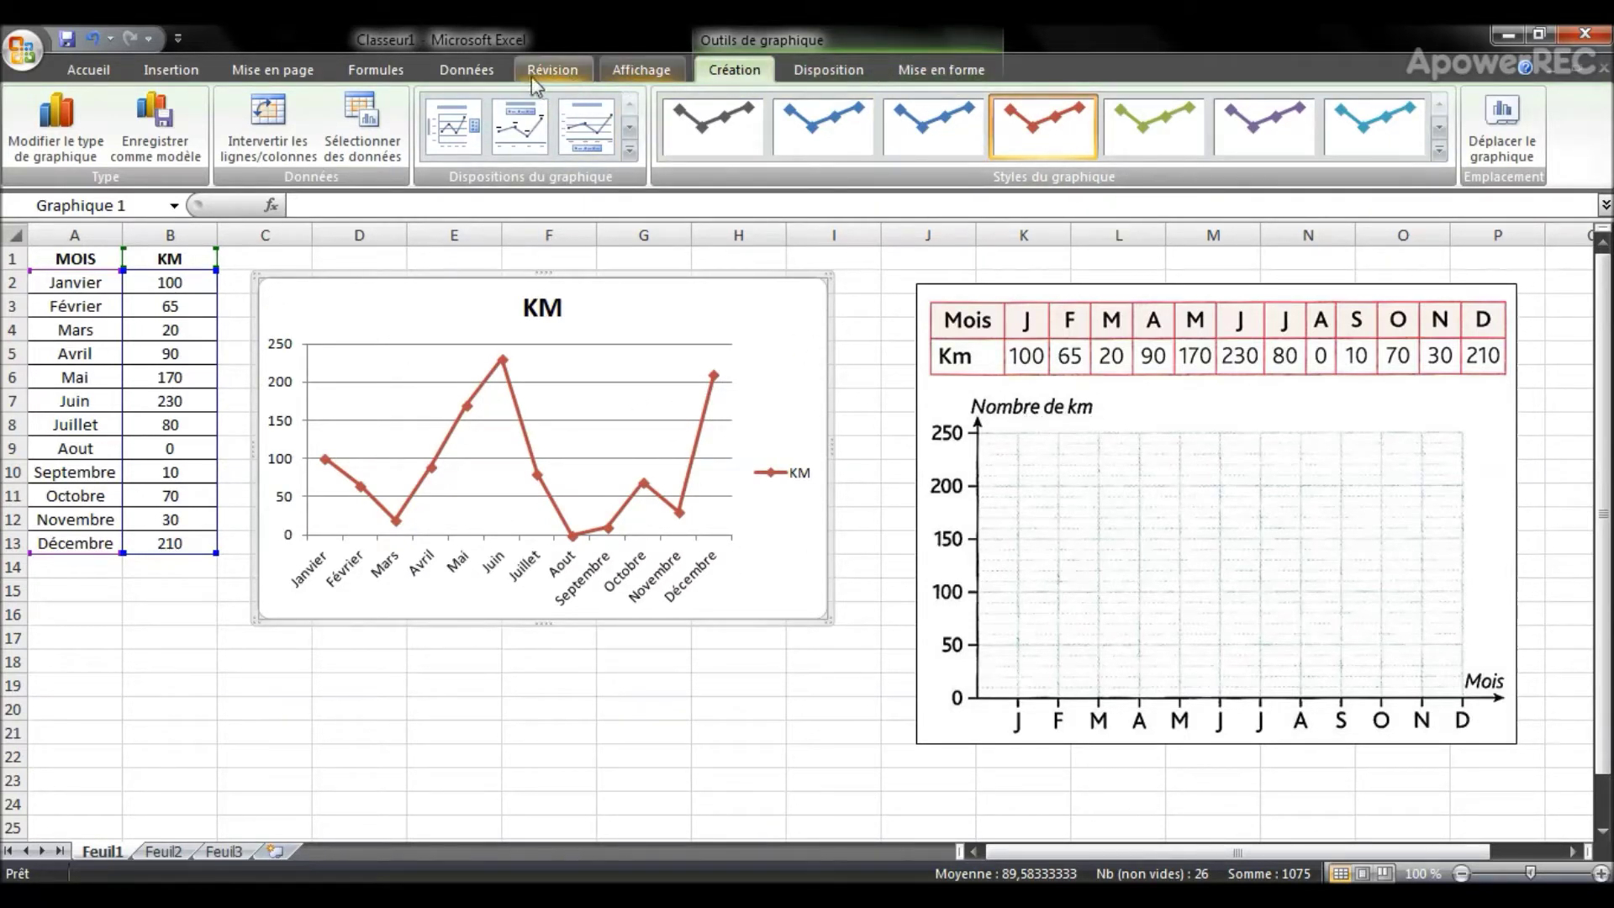
left_click(600, 138)
left_click(521, 135)
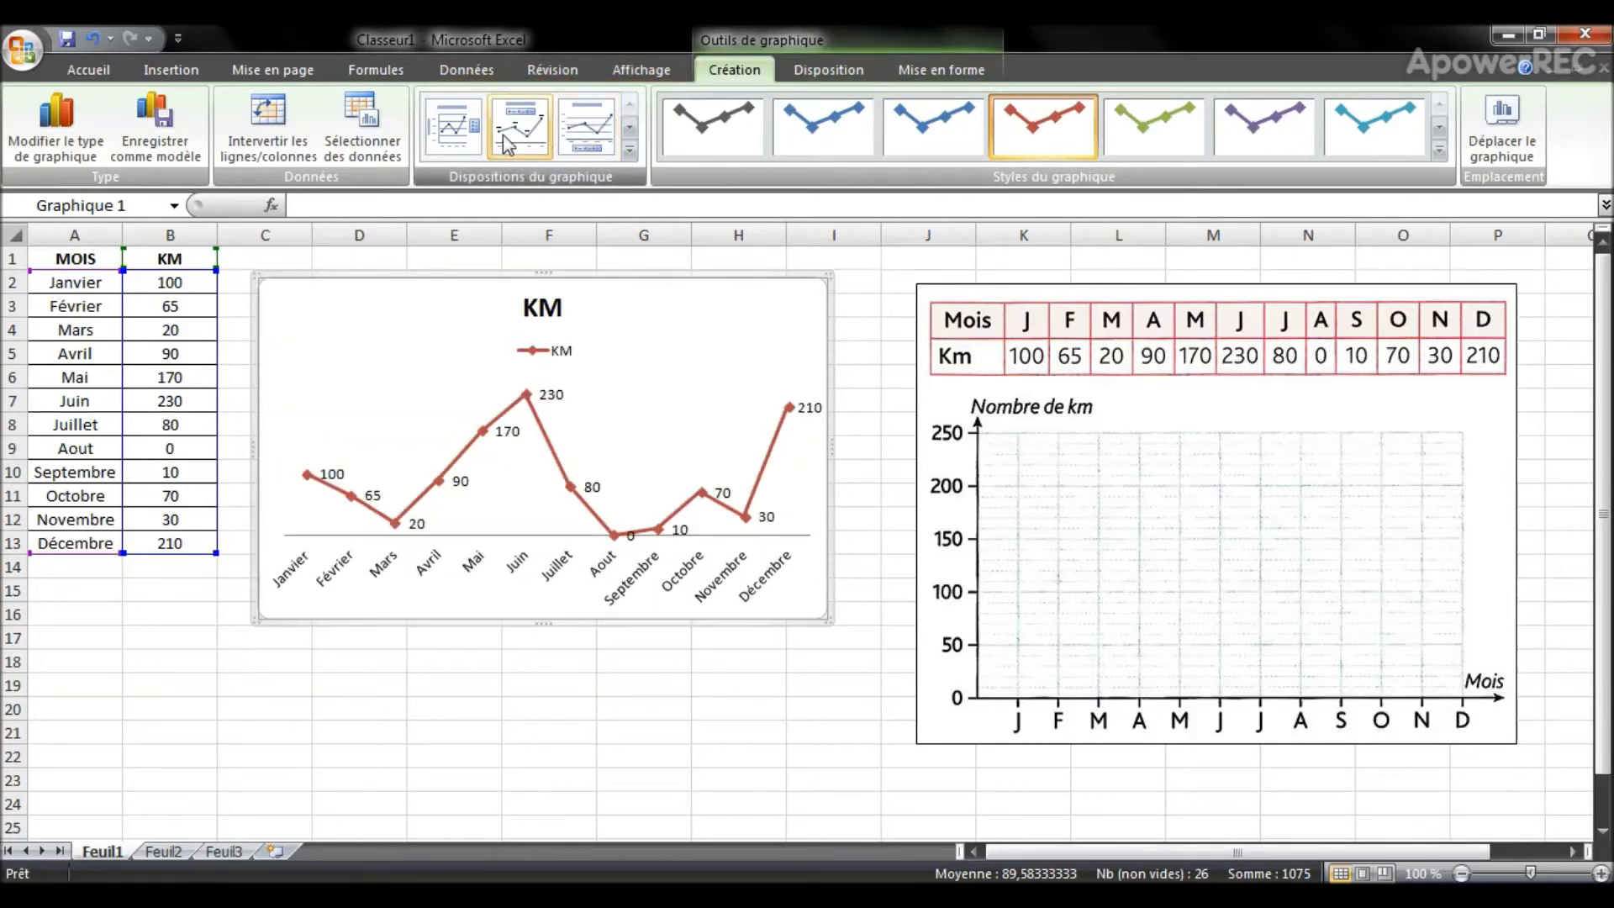
left_click(475, 140)
left_click(630, 127)
left_click(629, 105)
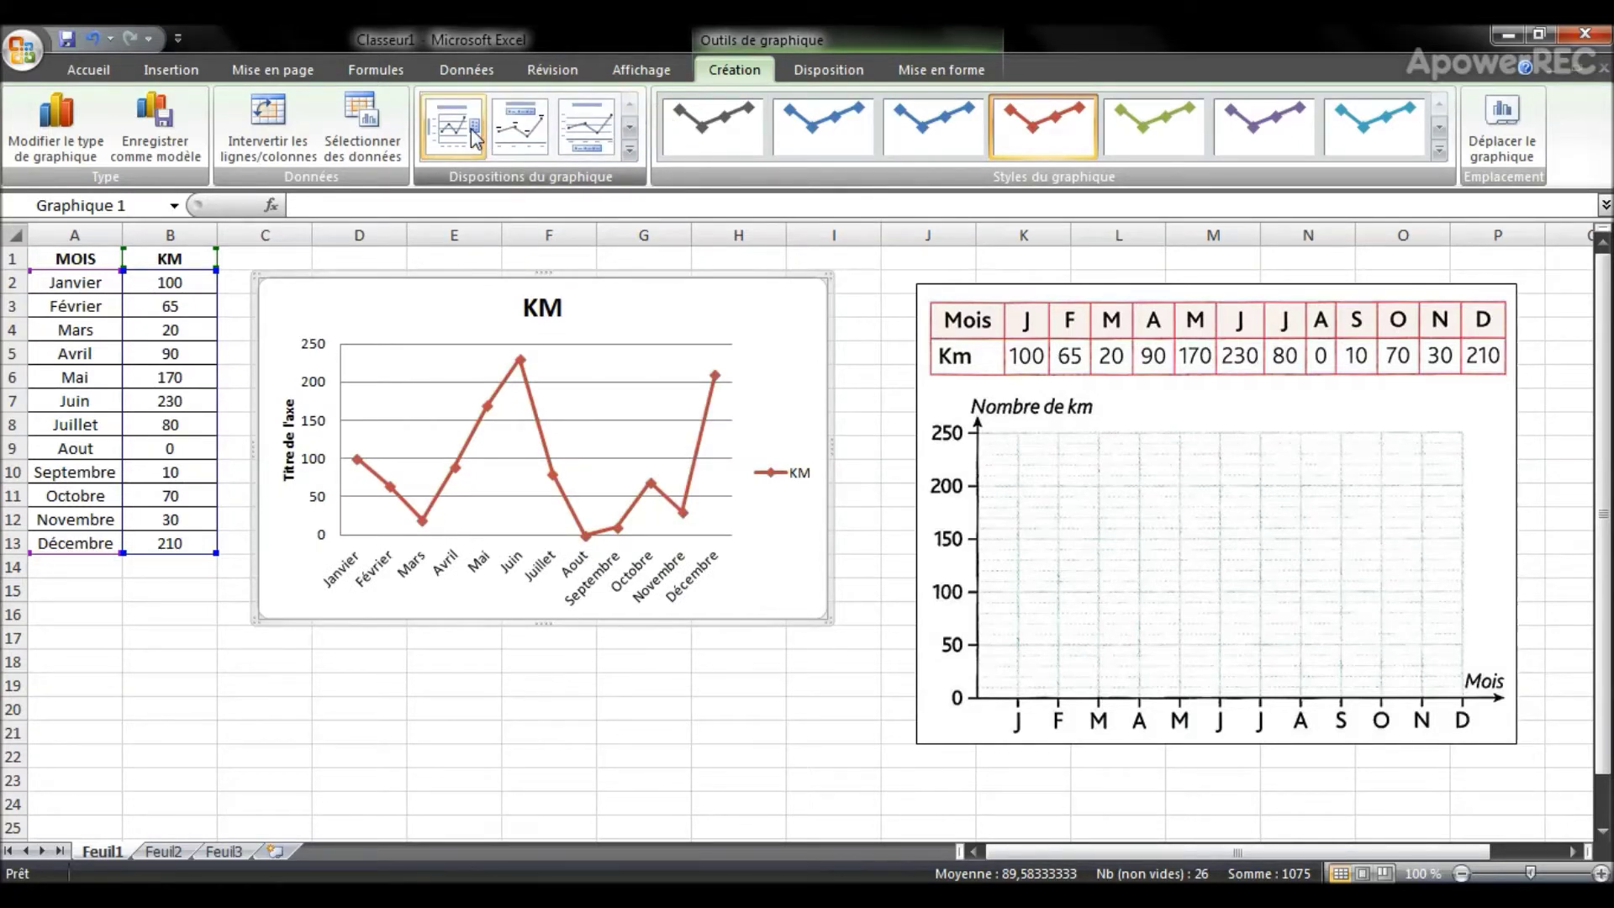
Step: Display both major and minor horizontal gridlines on the chart
left_click(829, 70)
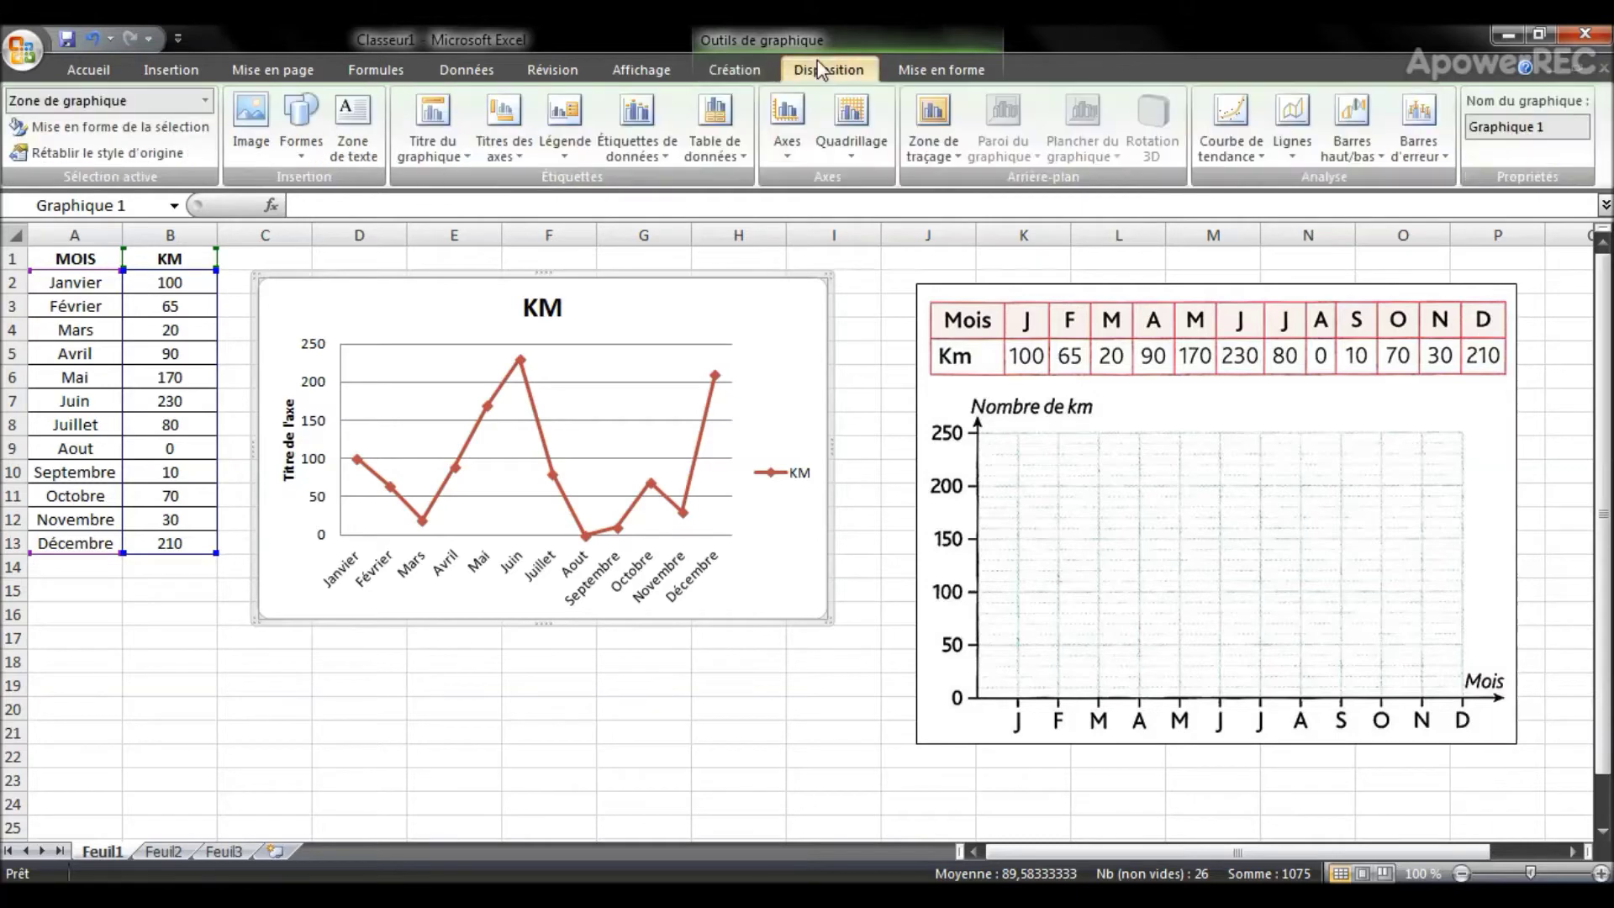
left_click(864, 118)
mouse_move(1001, 185)
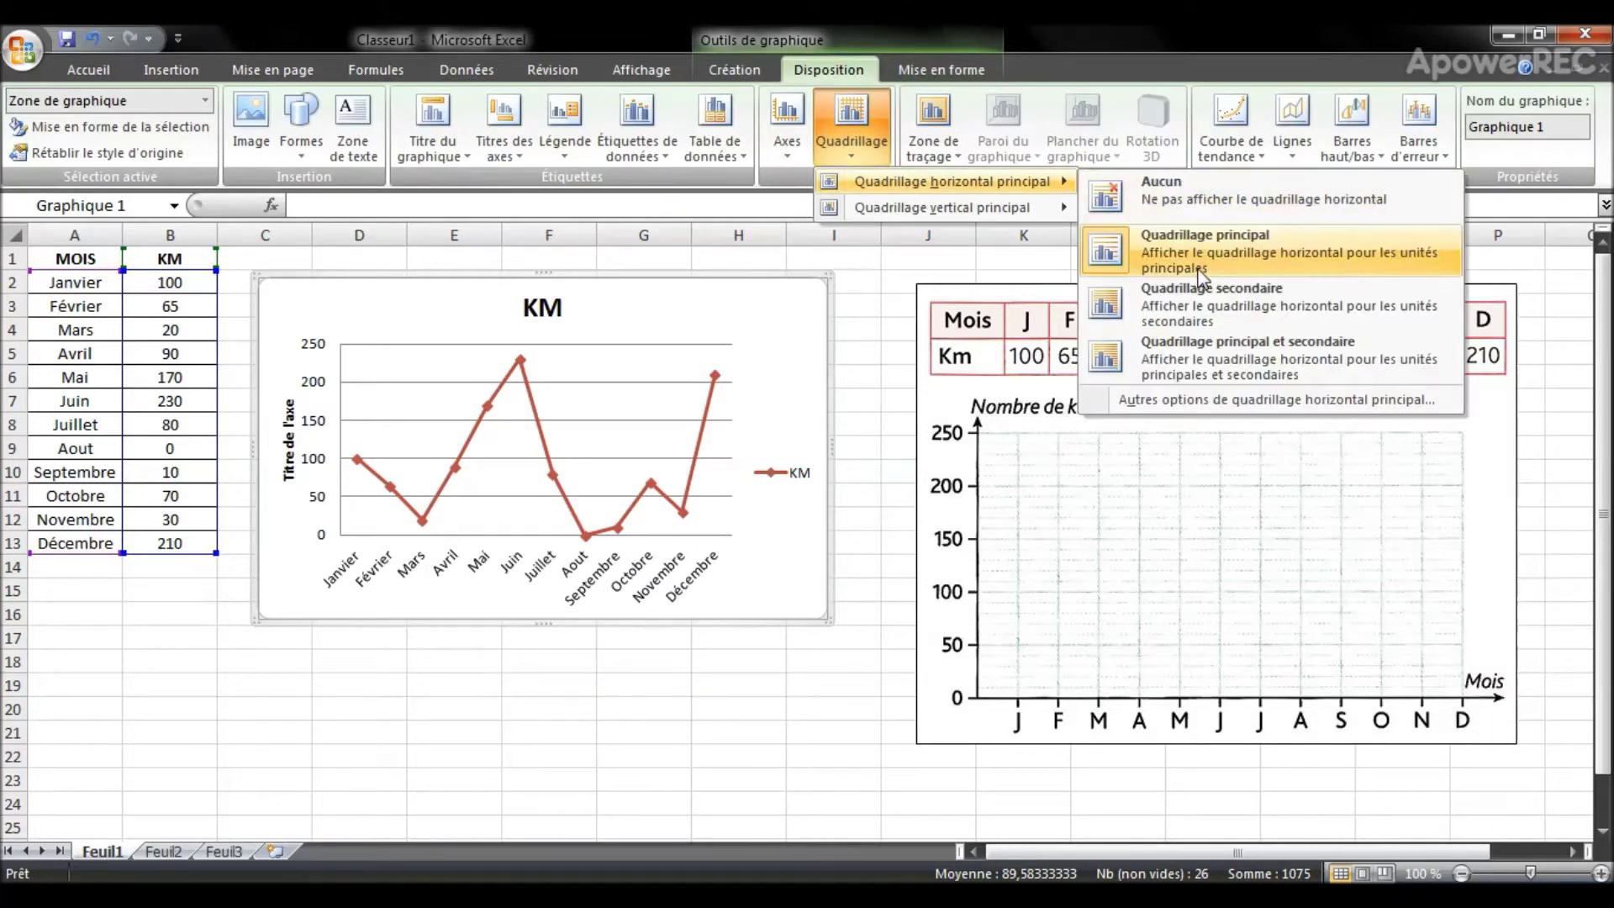
left_click(1236, 358)
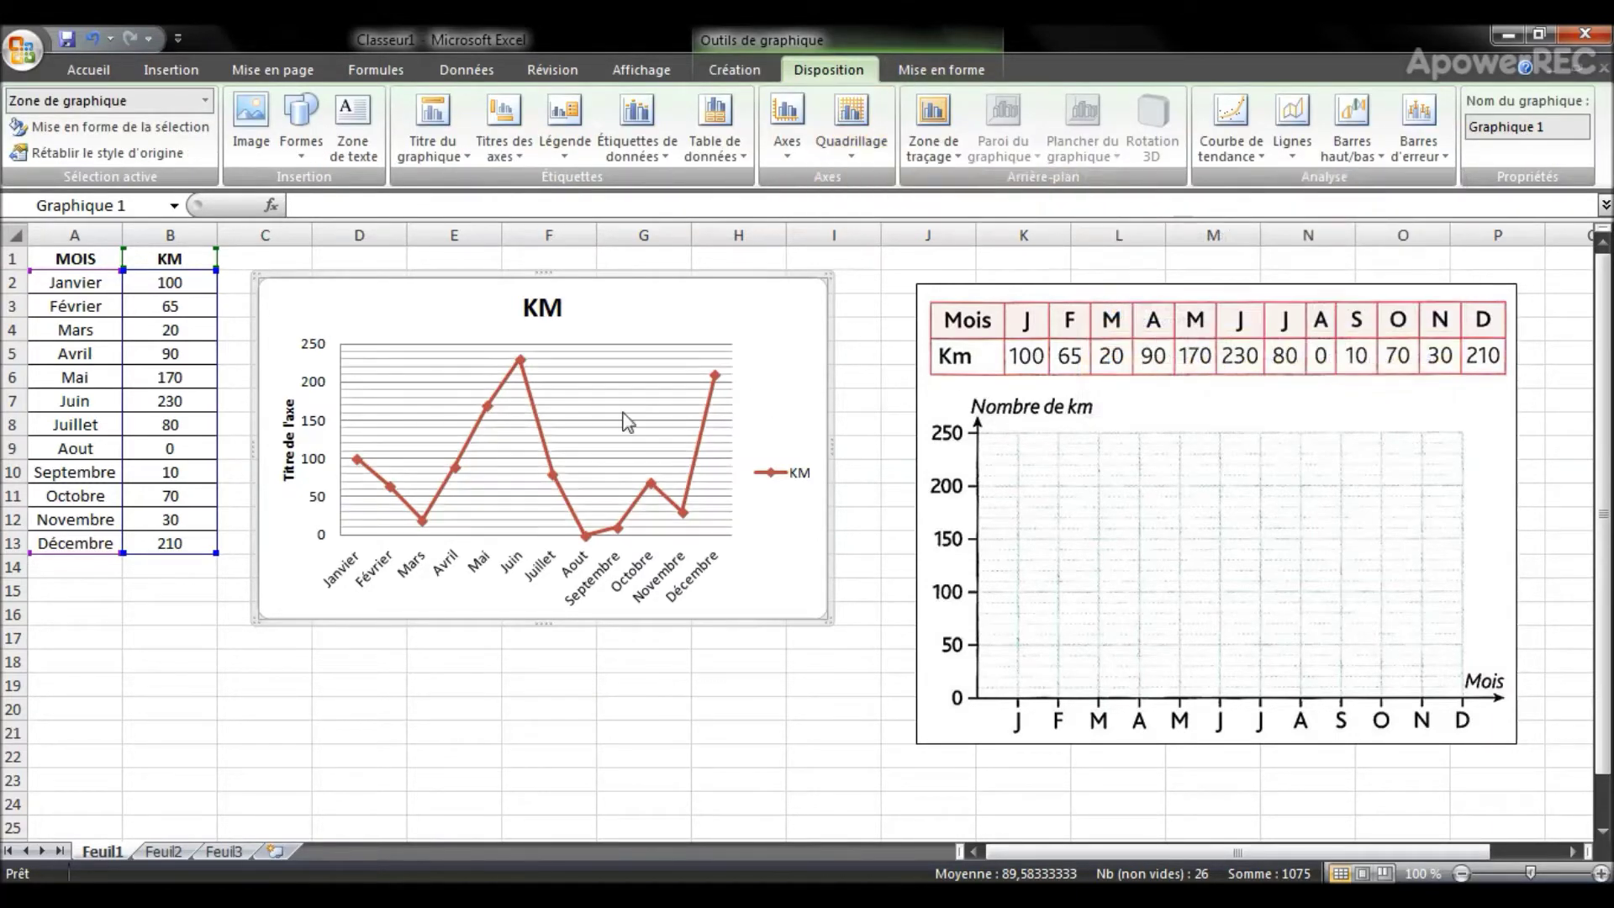
Step: Examine the chart's axis, legend, title and shape formatting options and compare the chart with the reference graph
left_click(786, 135)
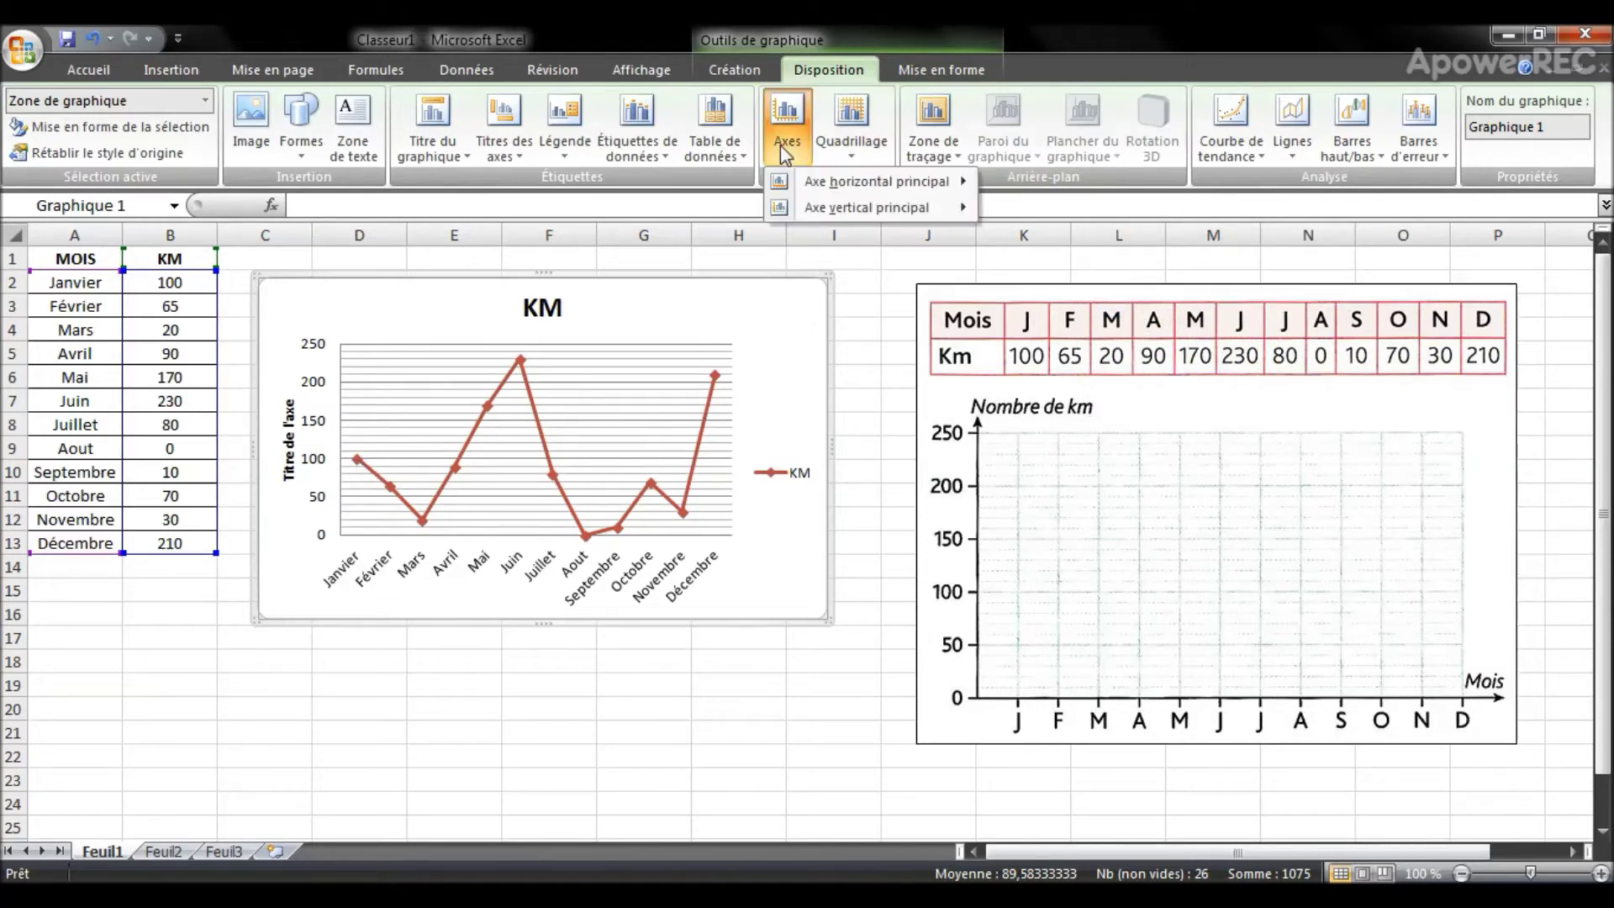
mouse_move(874, 180)
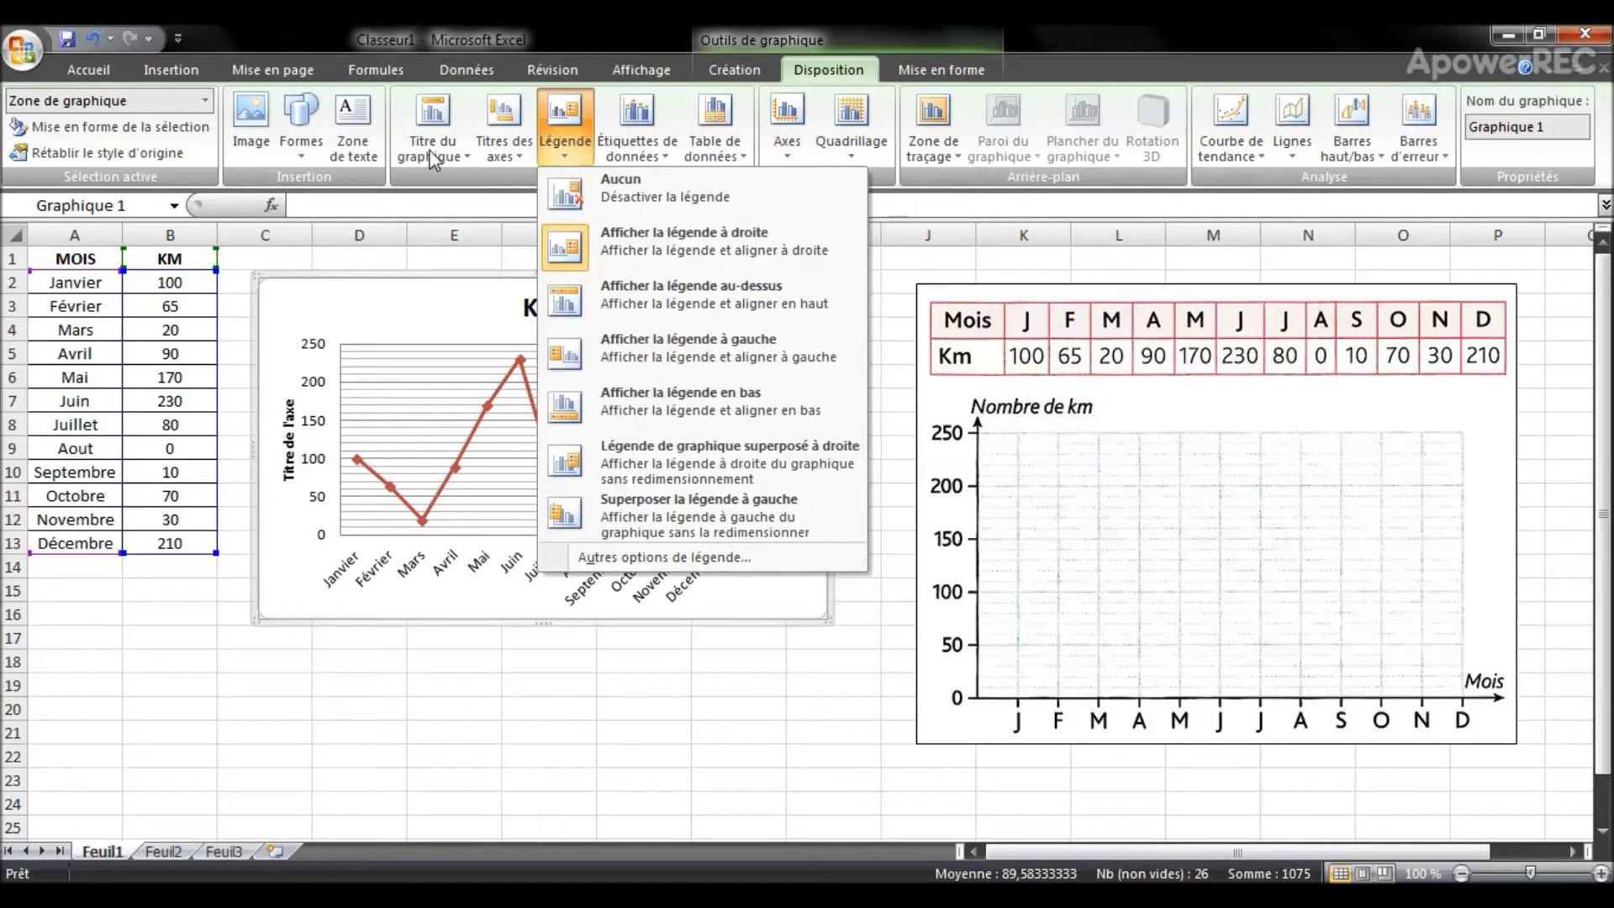
mouse_move(431, 159)
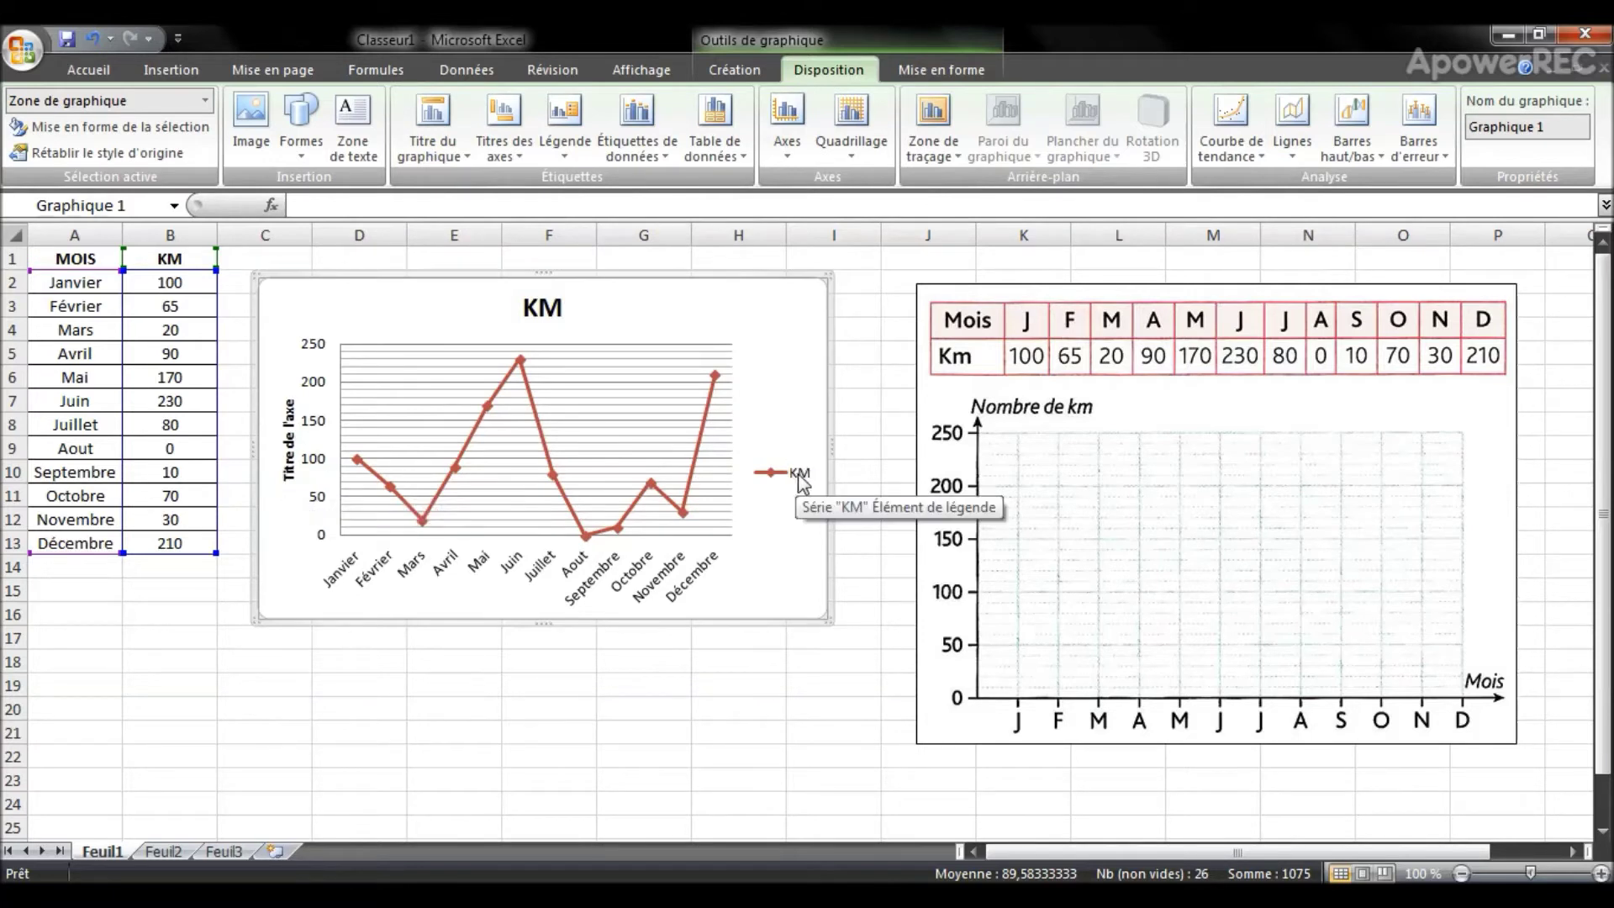
left_click(908, 72)
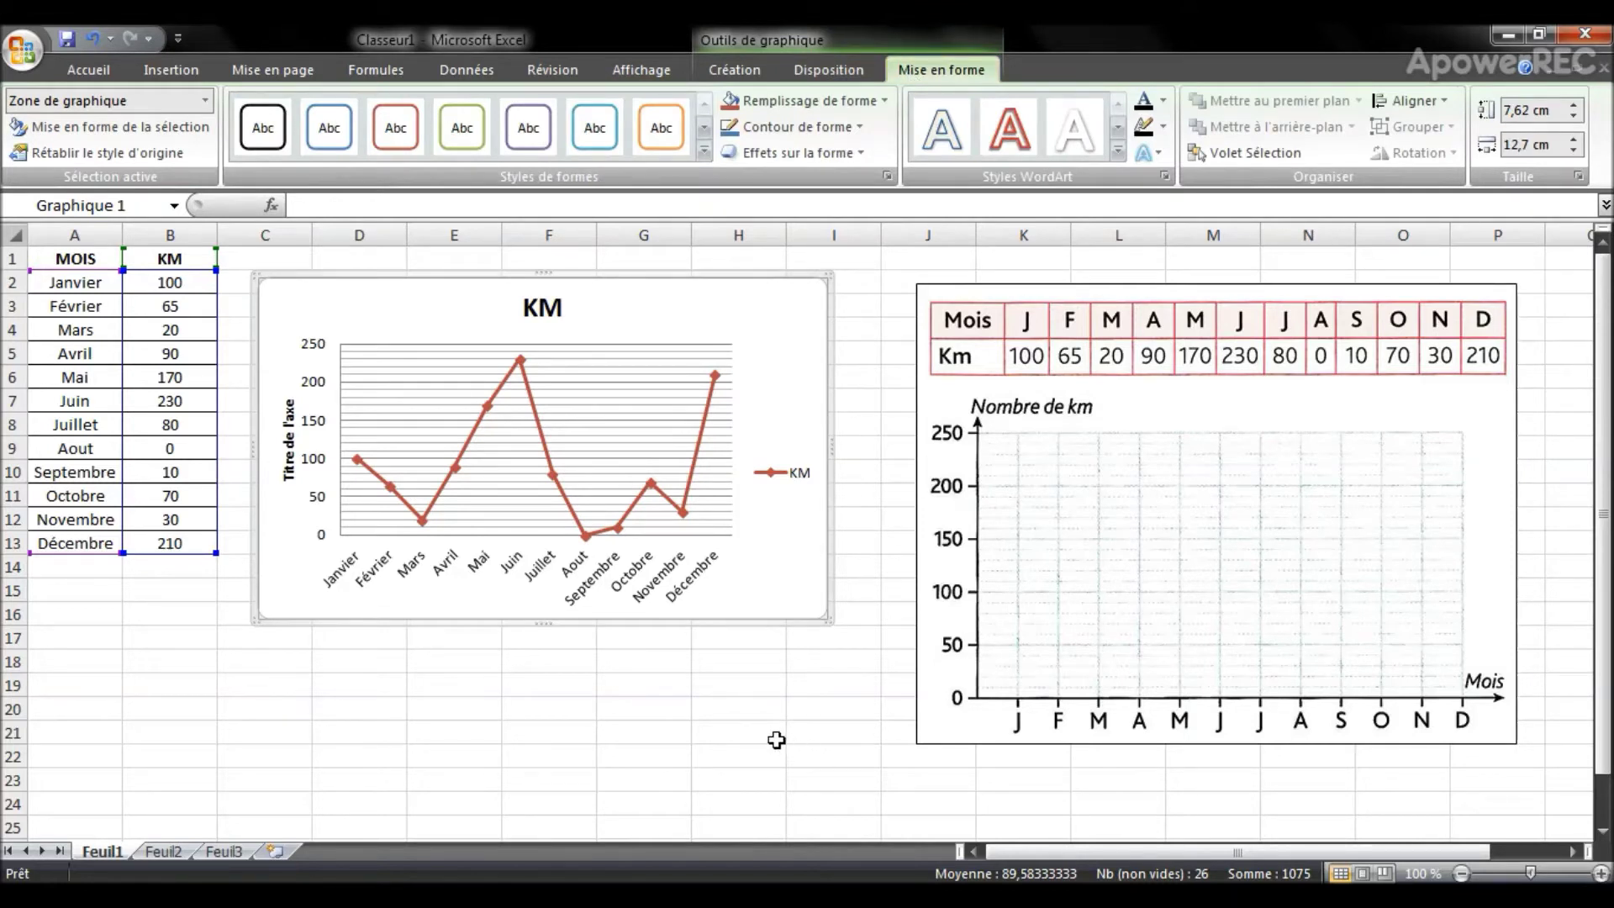
left_click(776, 736)
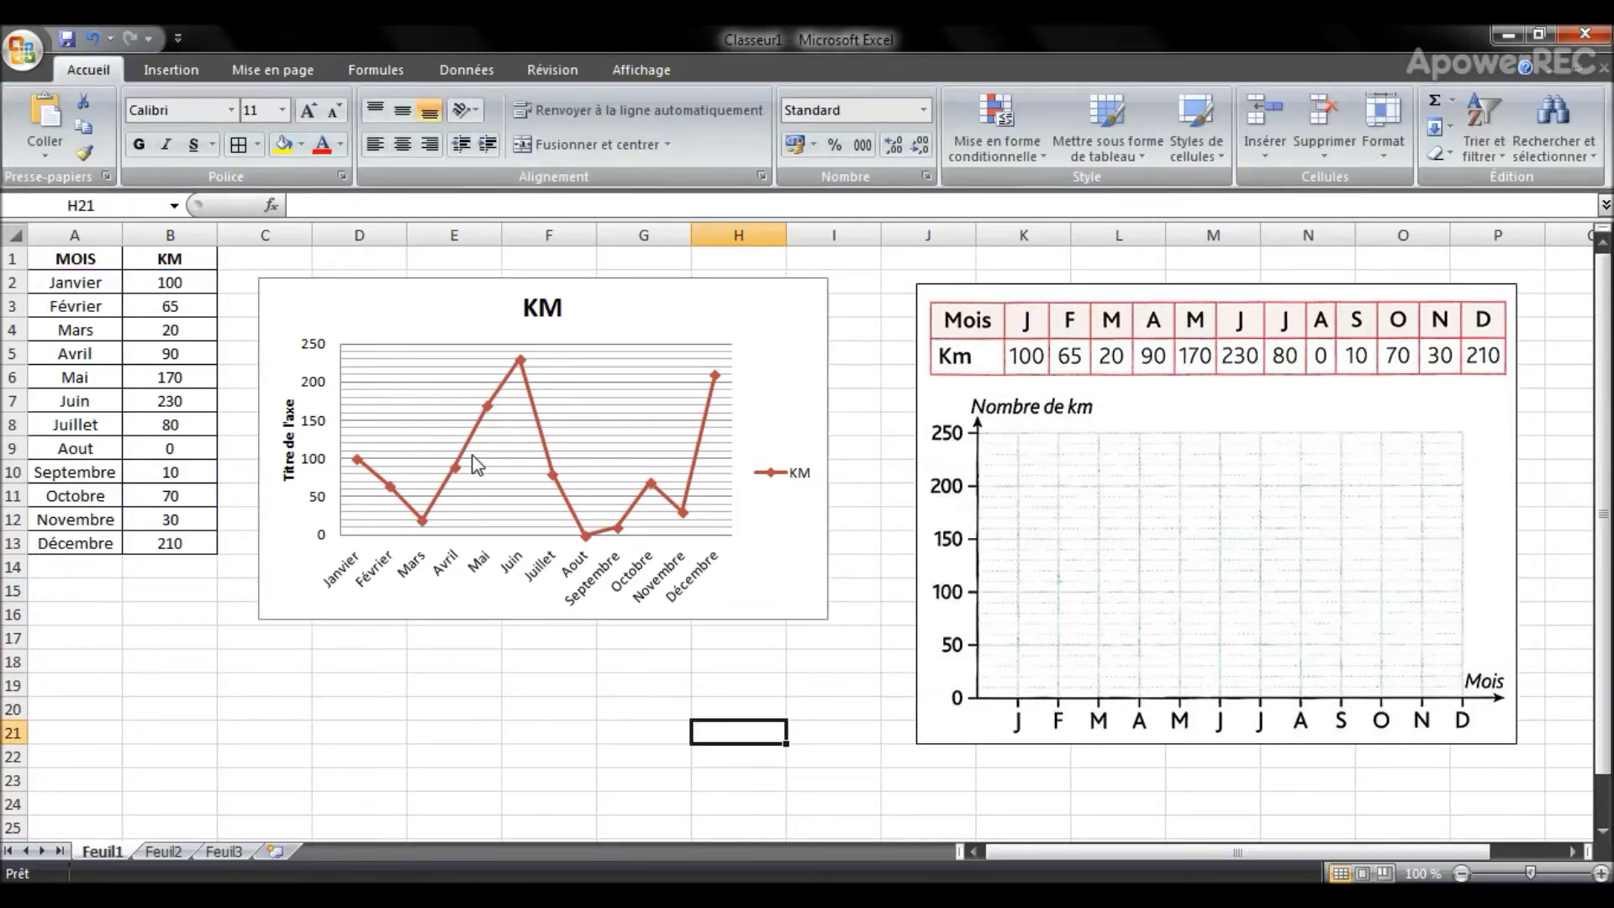
left_click(1146, 586)
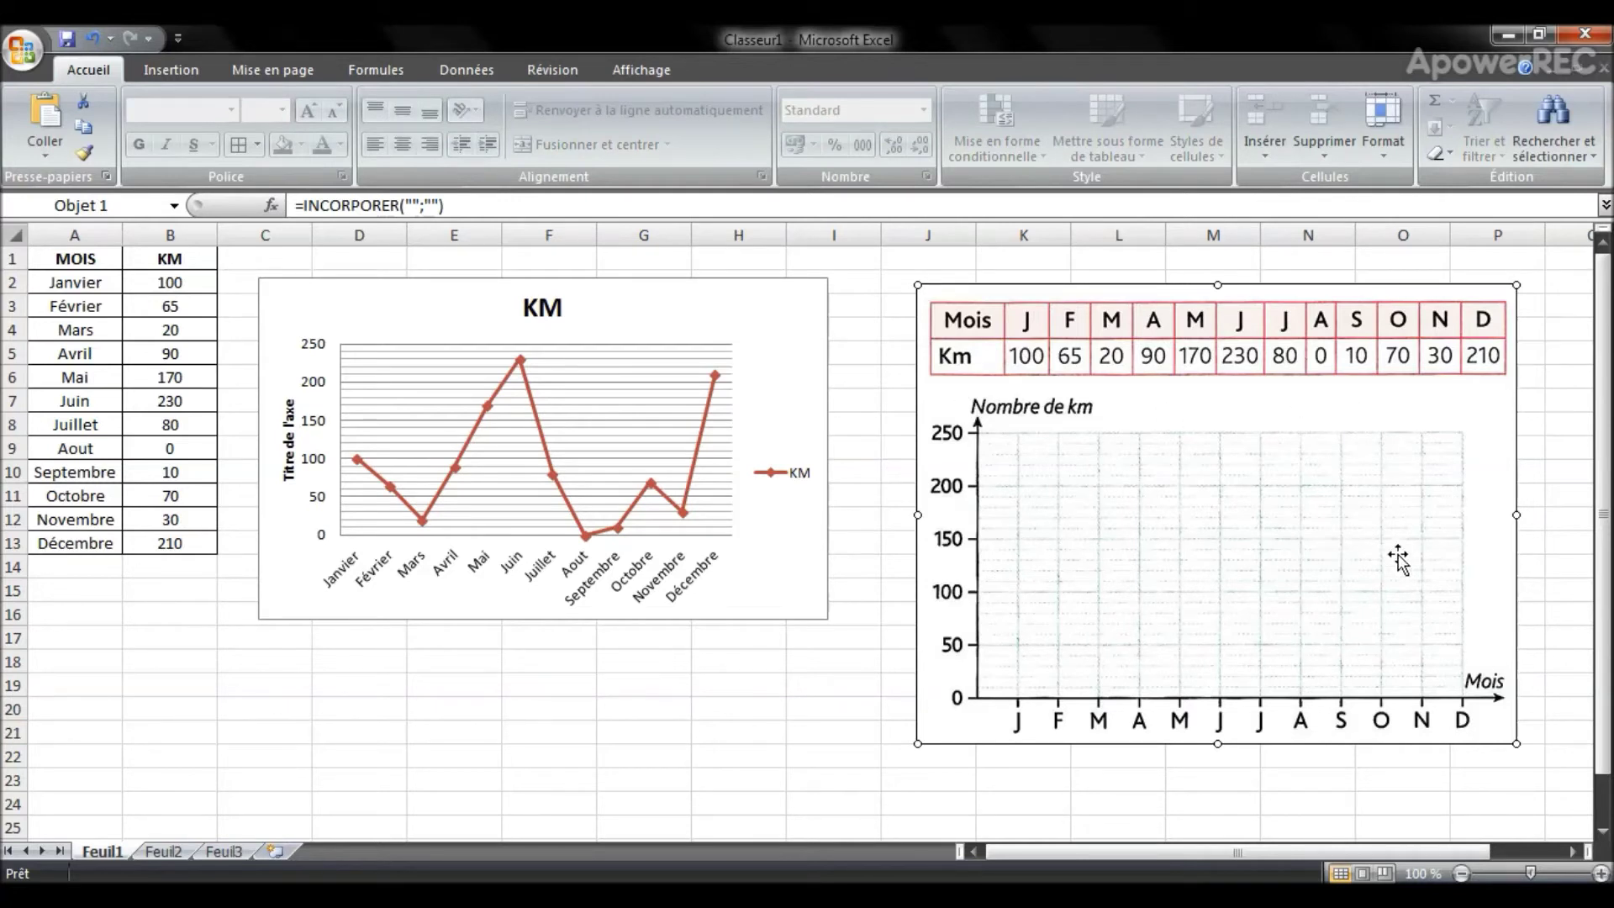
left_click(727, 593)
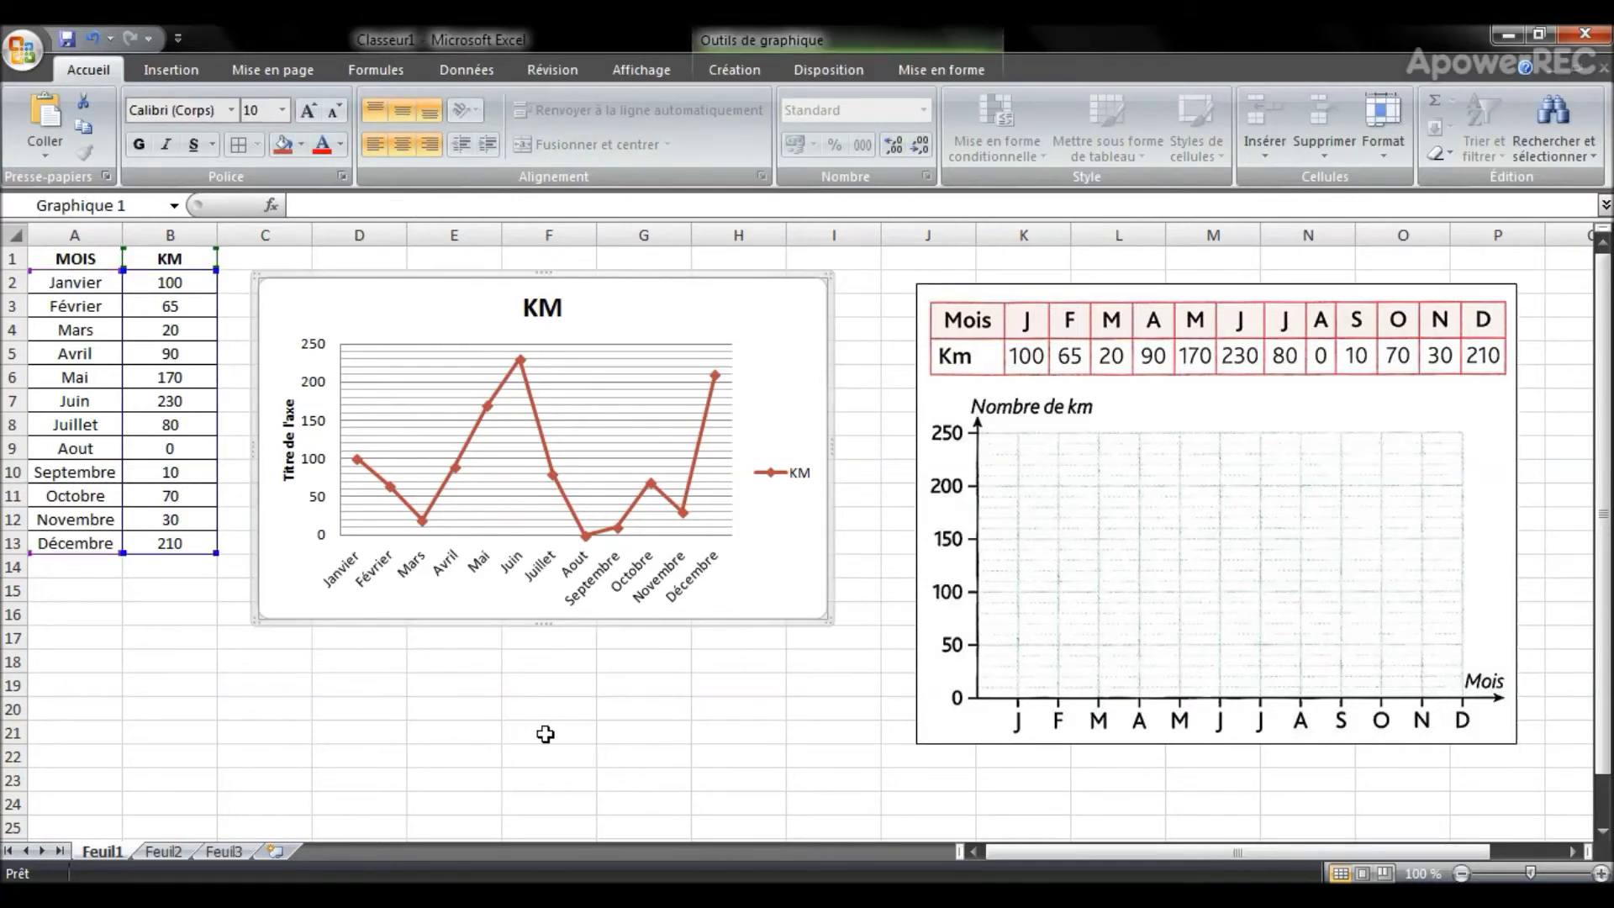
left_click(495, 716)
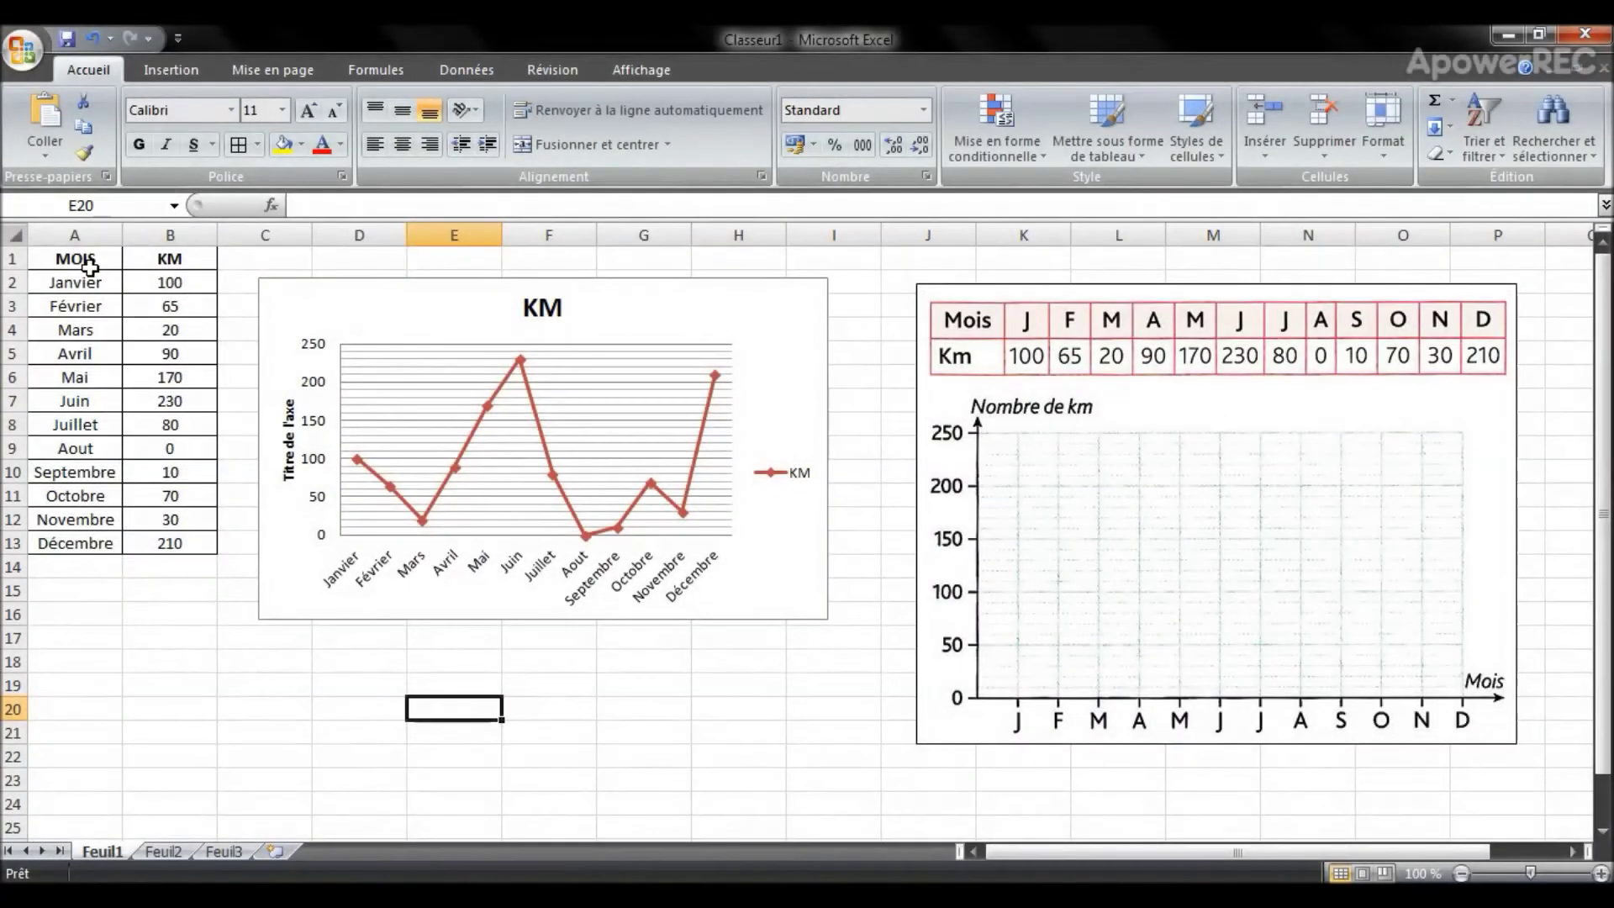
Step: Copy the table A1:B13 and switch to OpenOffice Calc
left_click_drag(75, 260, 194, 543)
right_click(195, 542)
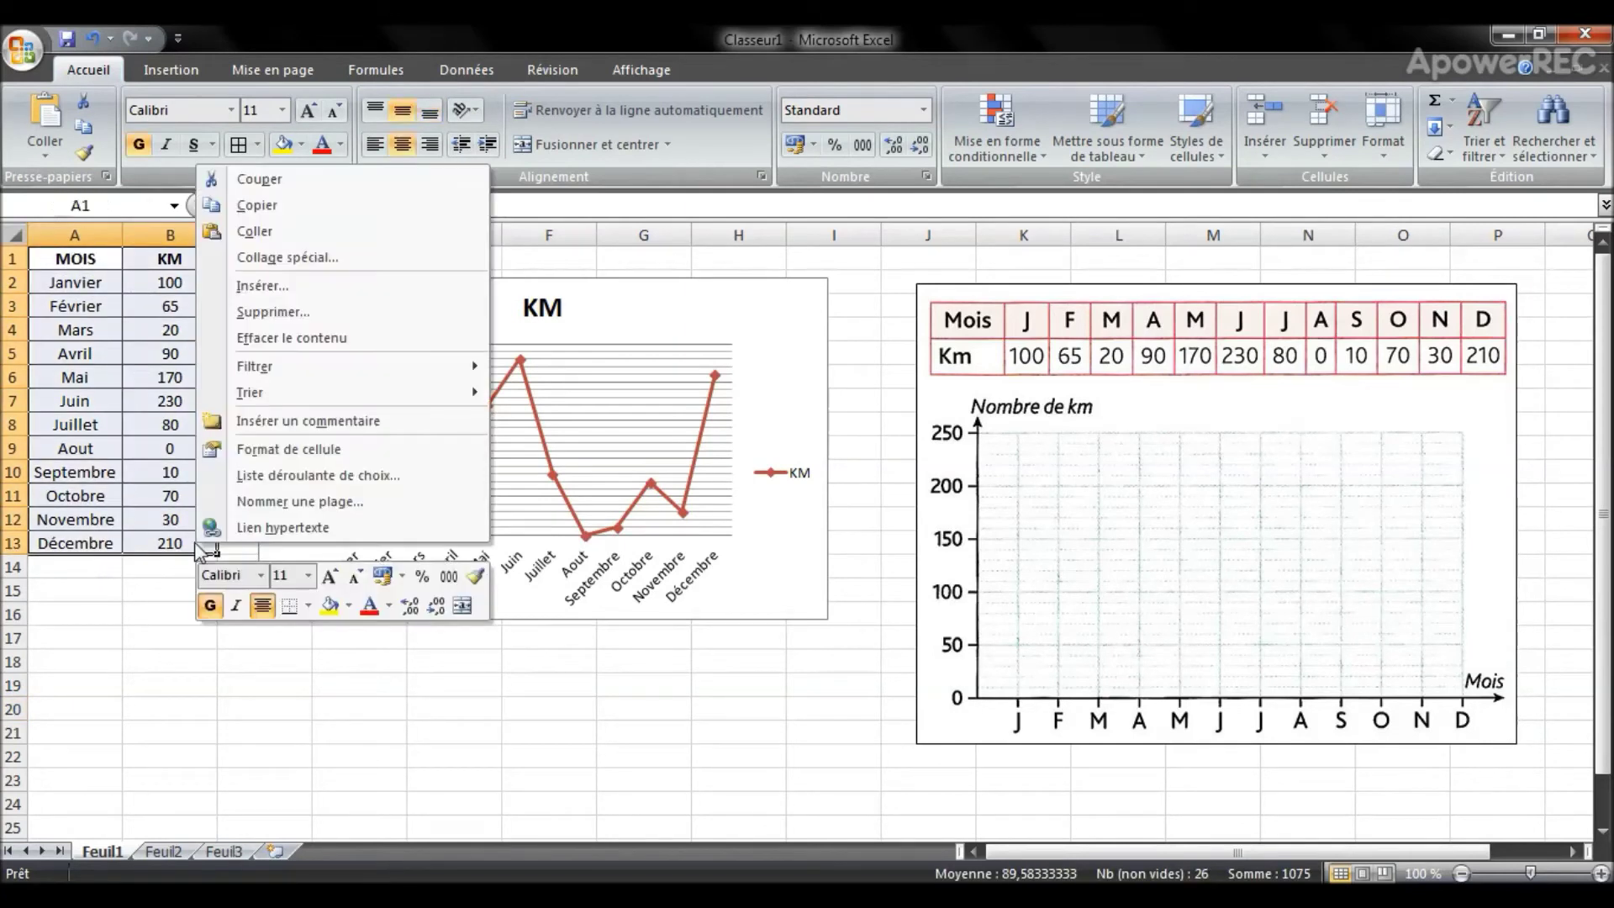
left_click(266, 204)
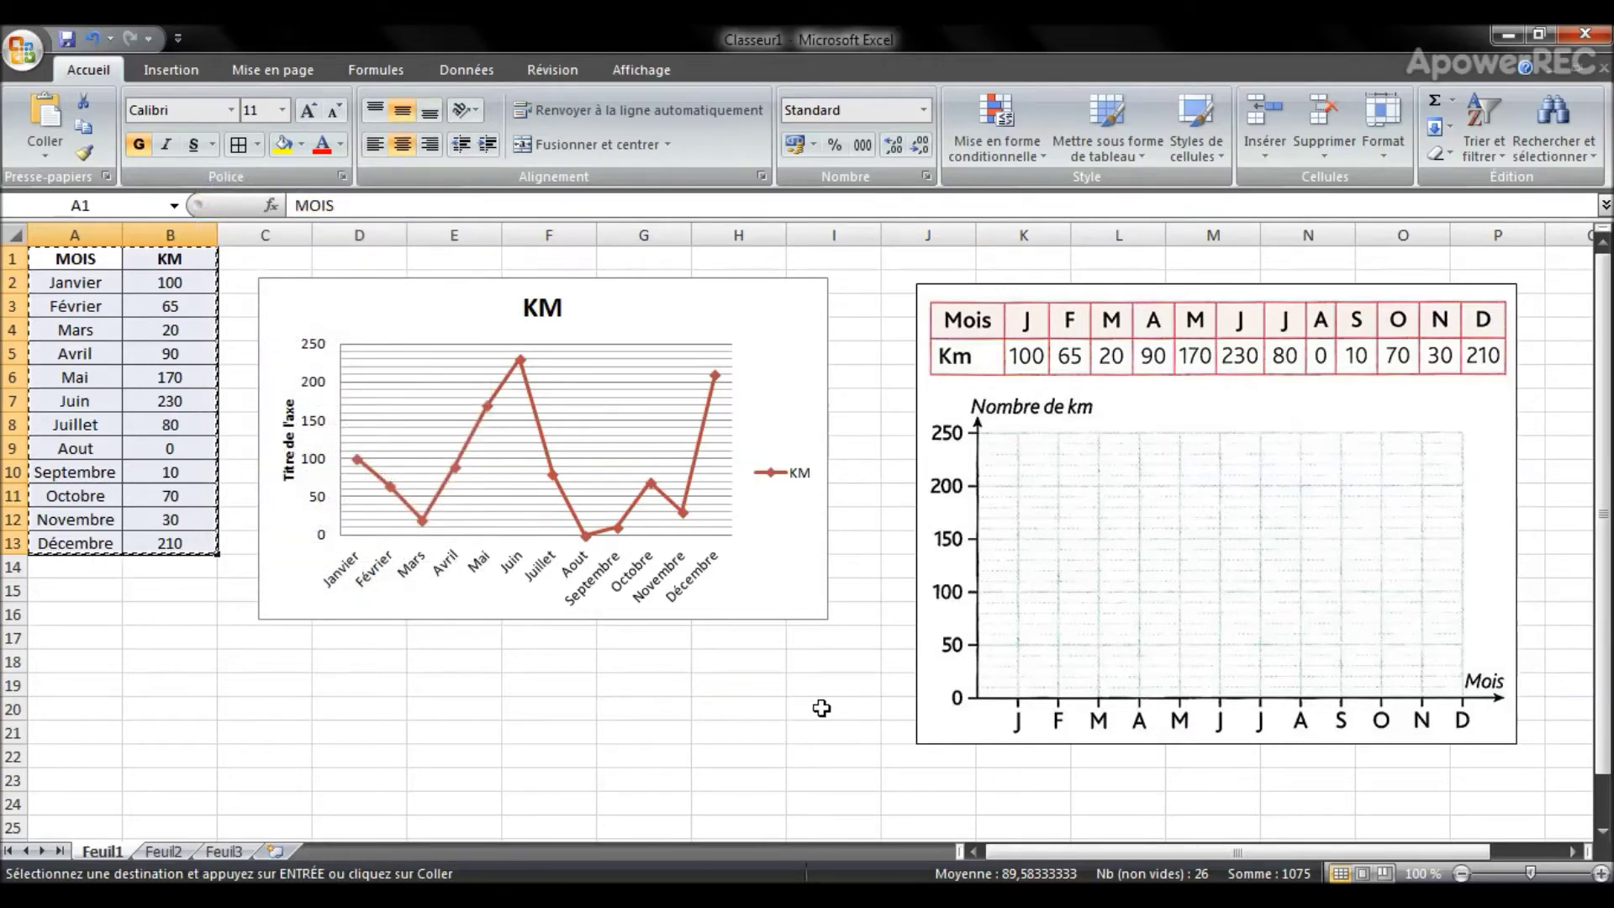
key("alt+Tab")
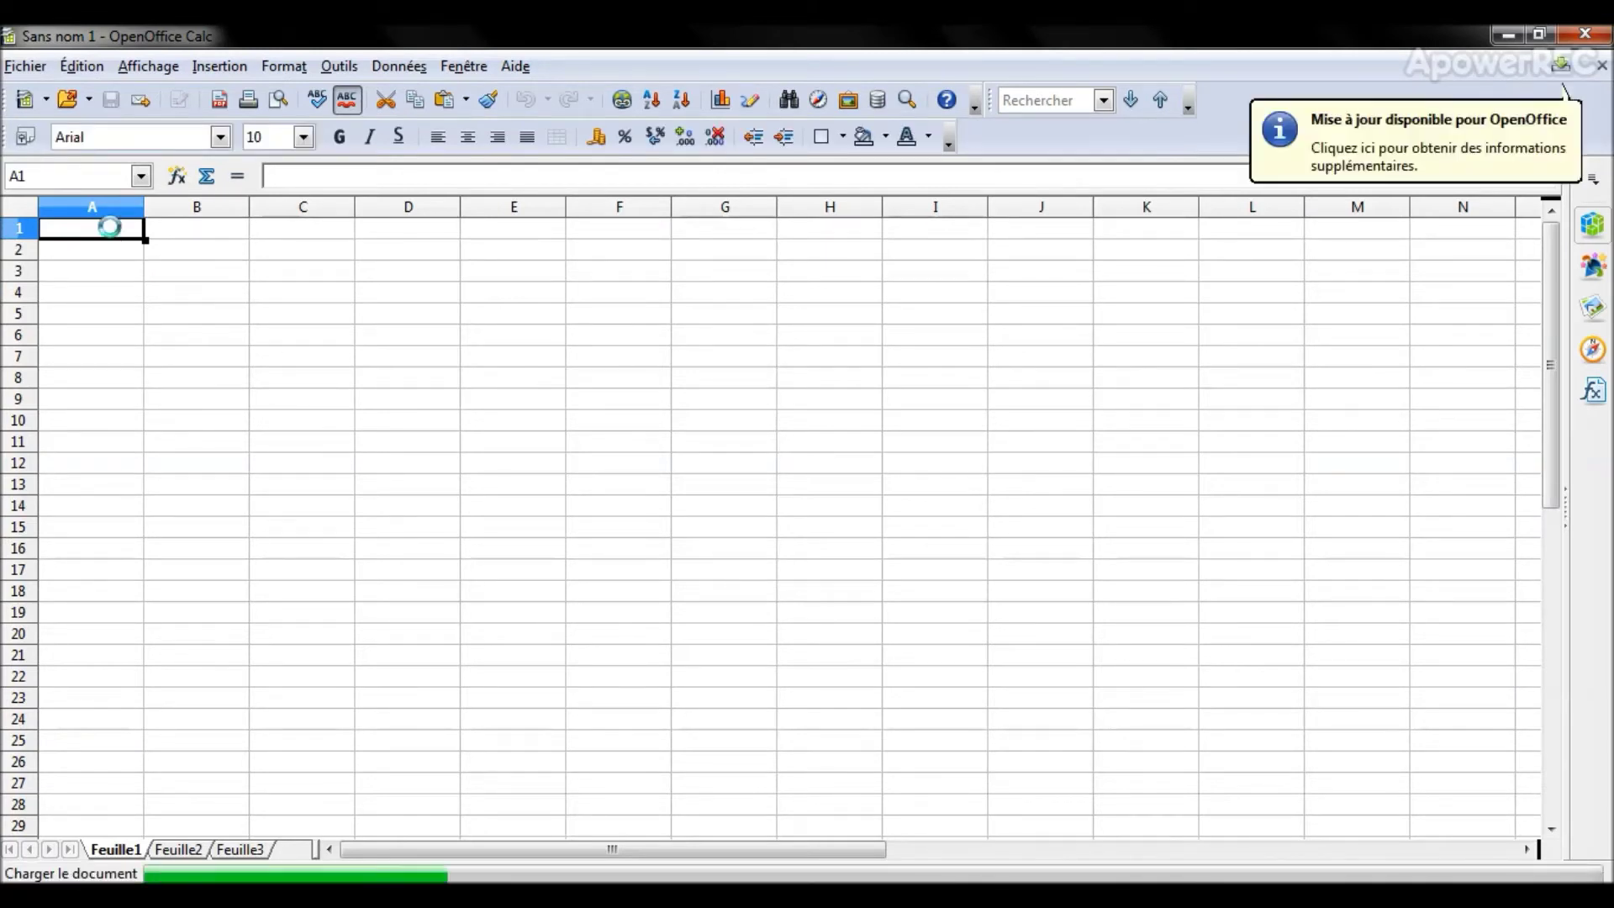
Step: Paste the copied months and kilometres table into the blank sheet starting at cell A1, then deselect it
left_click(450, 353)
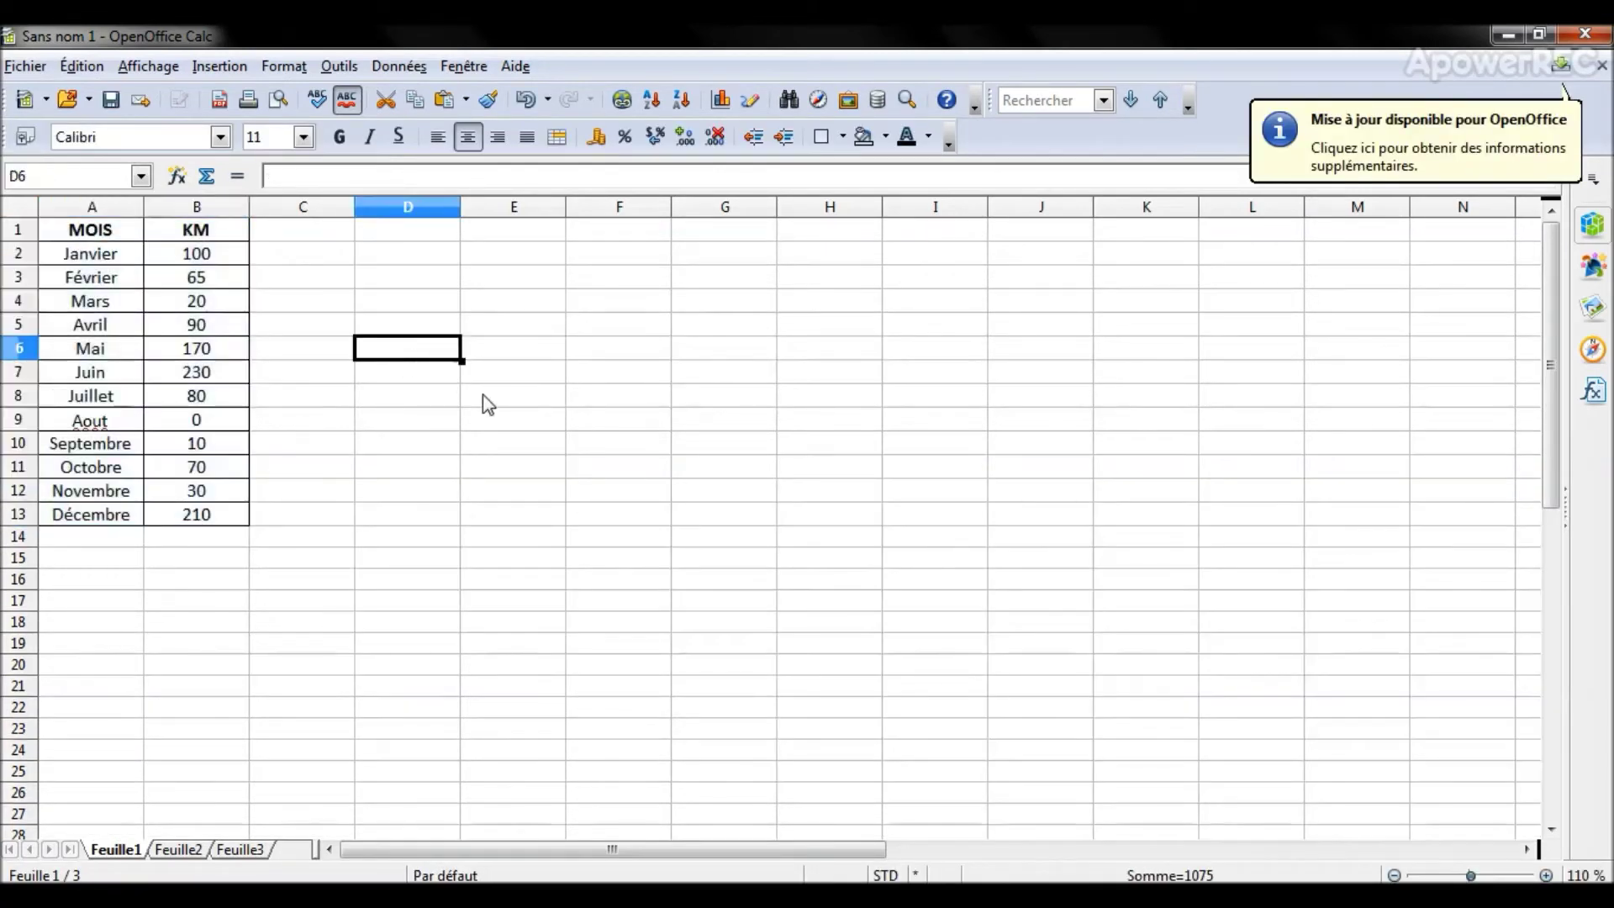
left_click(414, 538)
left_click(292, 602)
Step: Insert a chart from the range A1:B13 and place the chart wizard so the preview can be seen
left_click_drag(113, 239, 205, 513)
left_click(346, 520)
left_click_drag(113, 238, 199, 516)
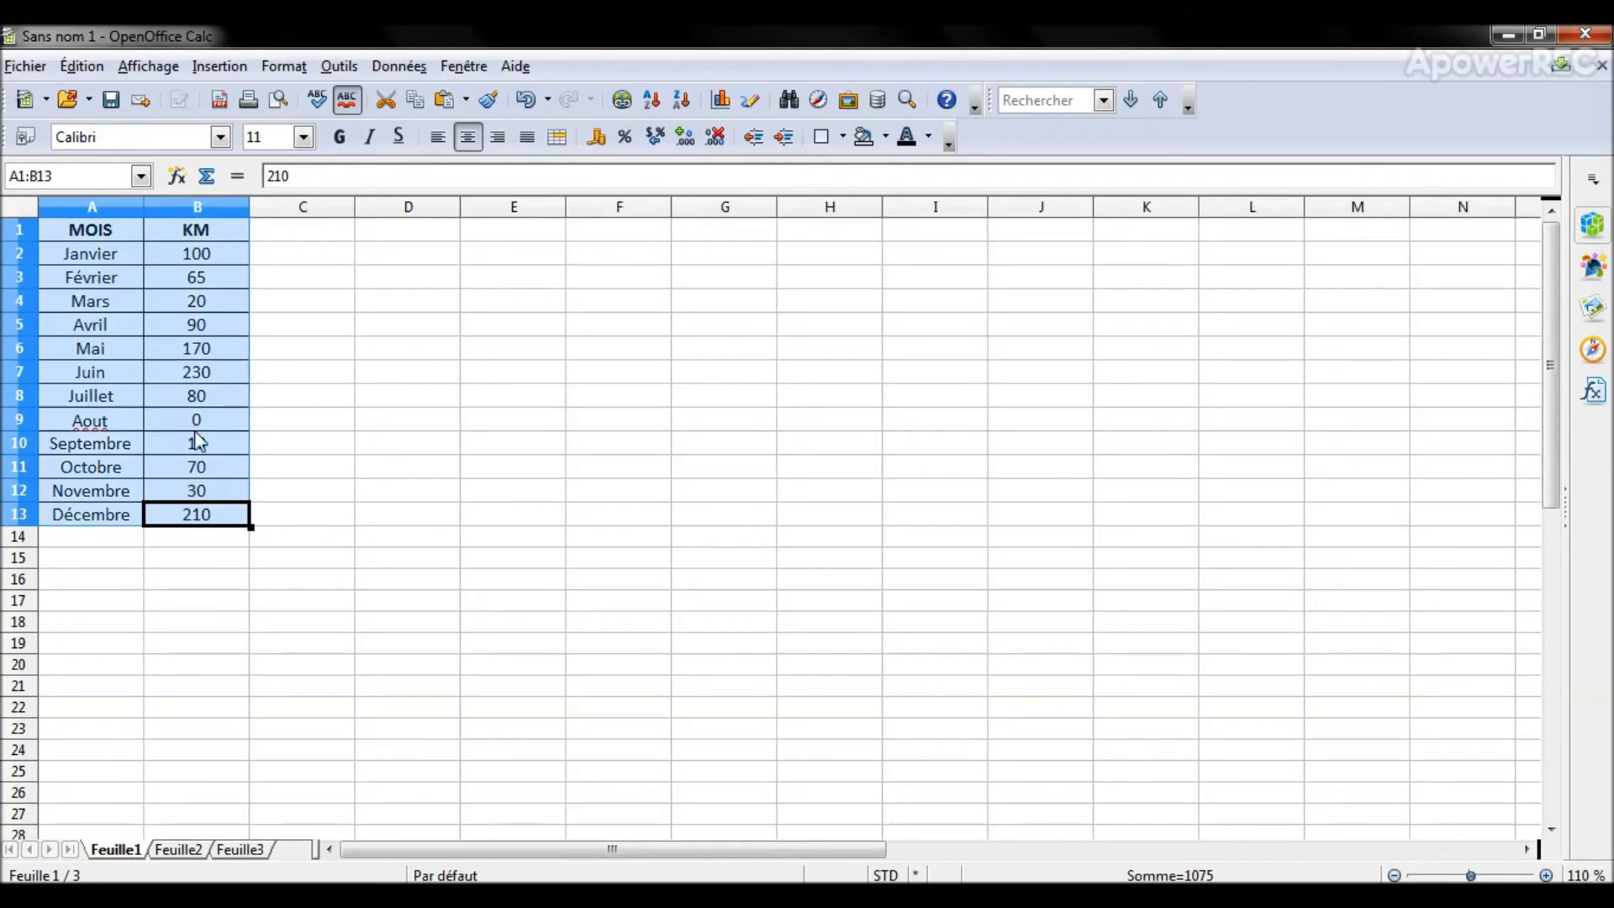
left_click(221, 66)
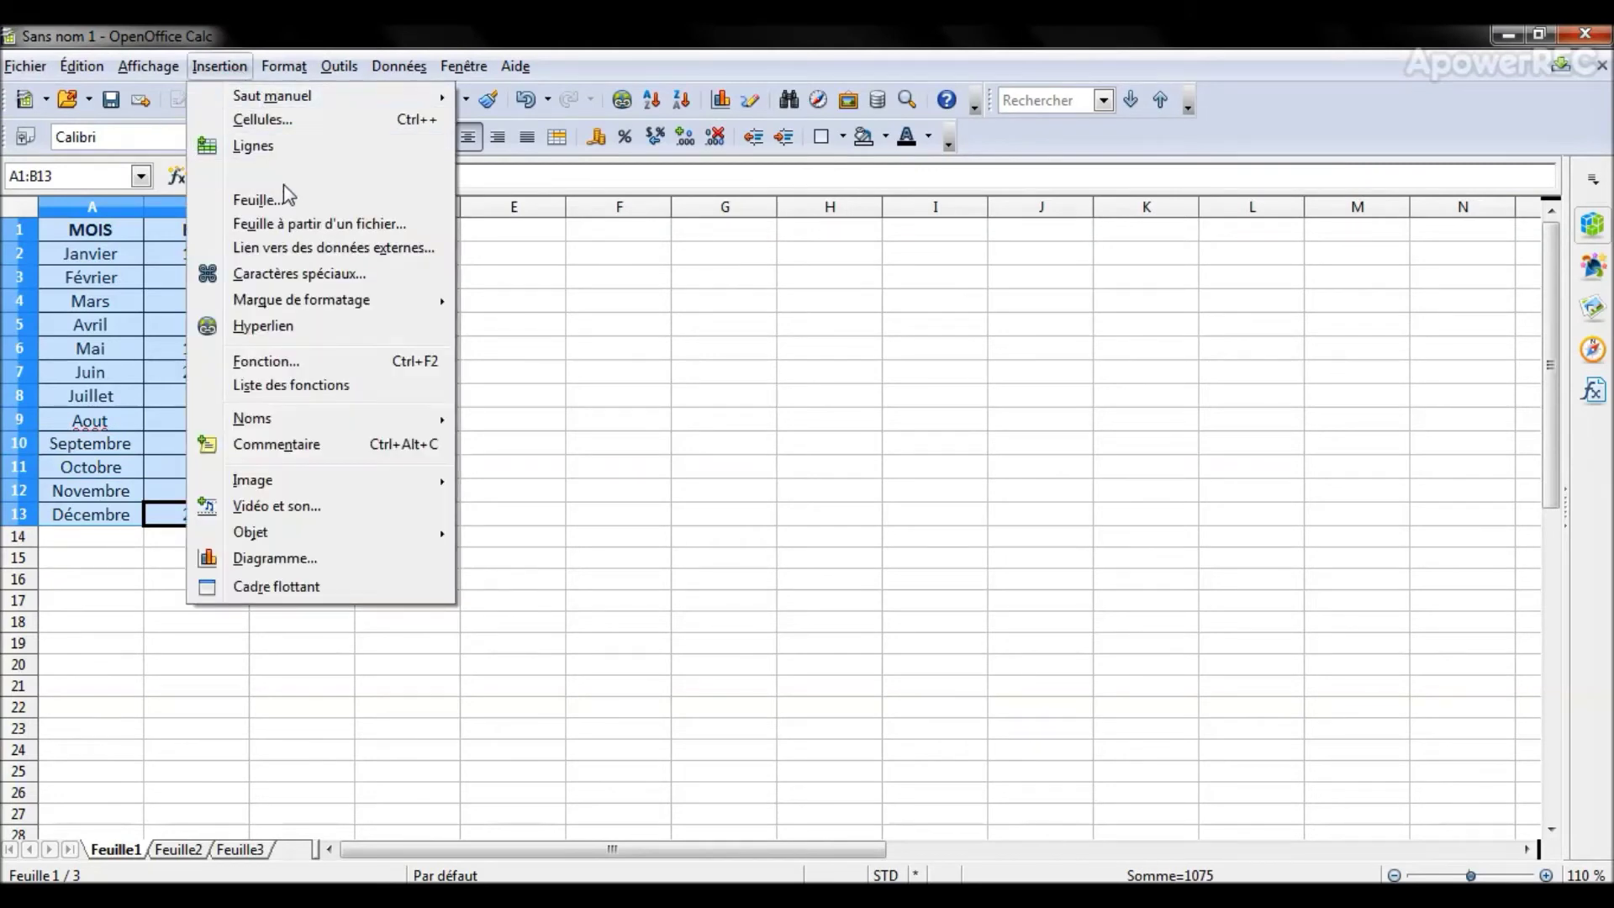
left_click(754, 49)
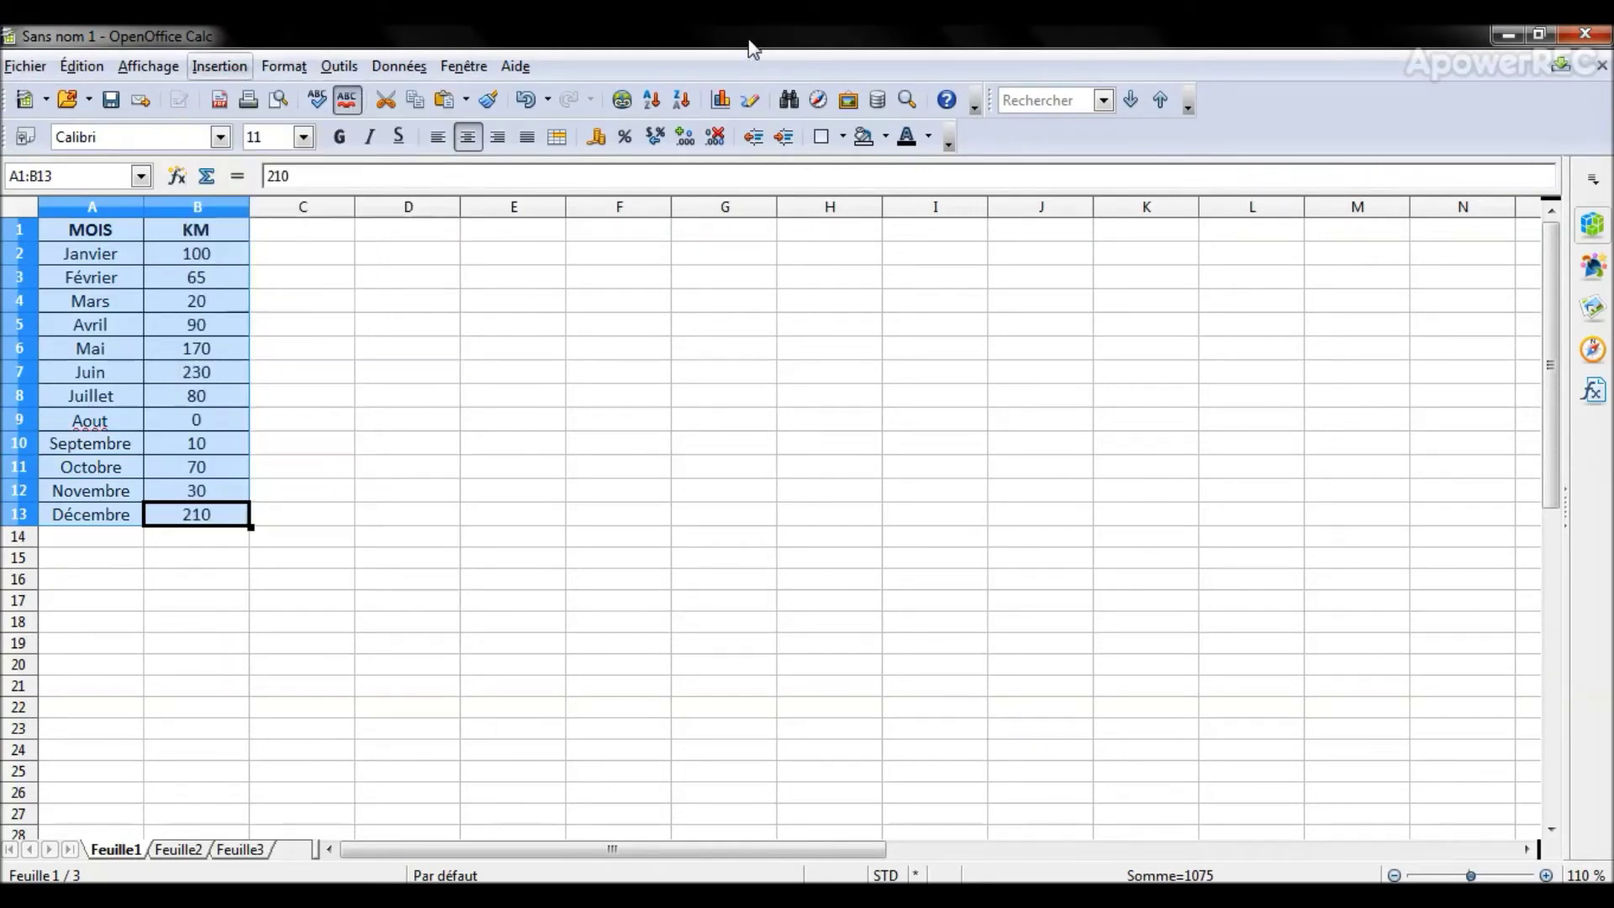
left_click(721, 104)
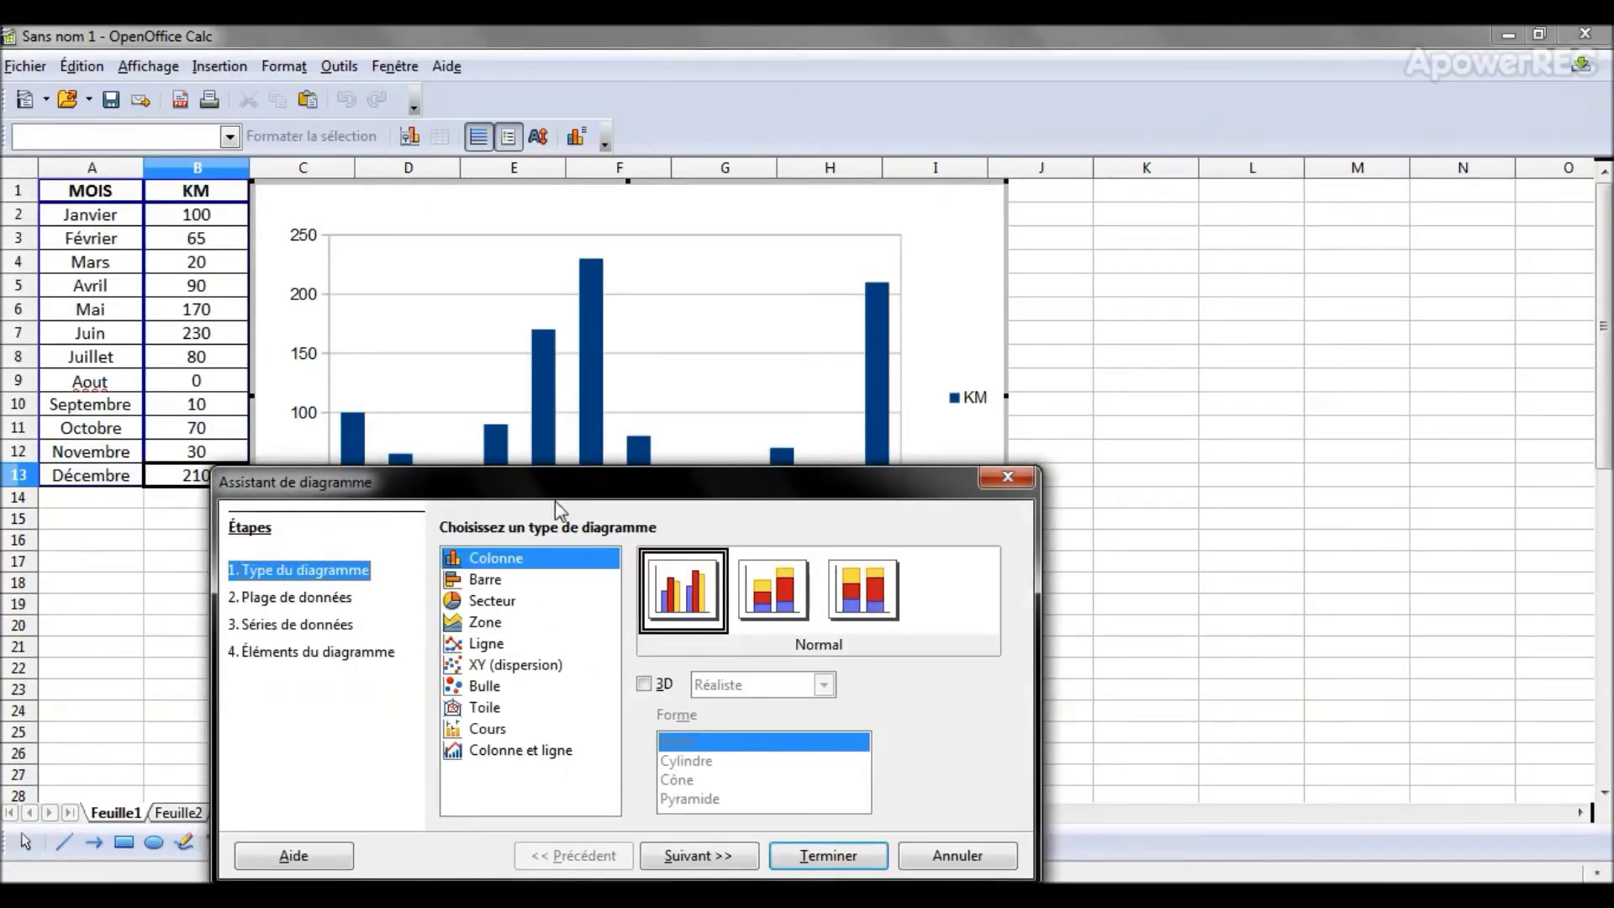
left_click_drag(555, 501, 859, 337)
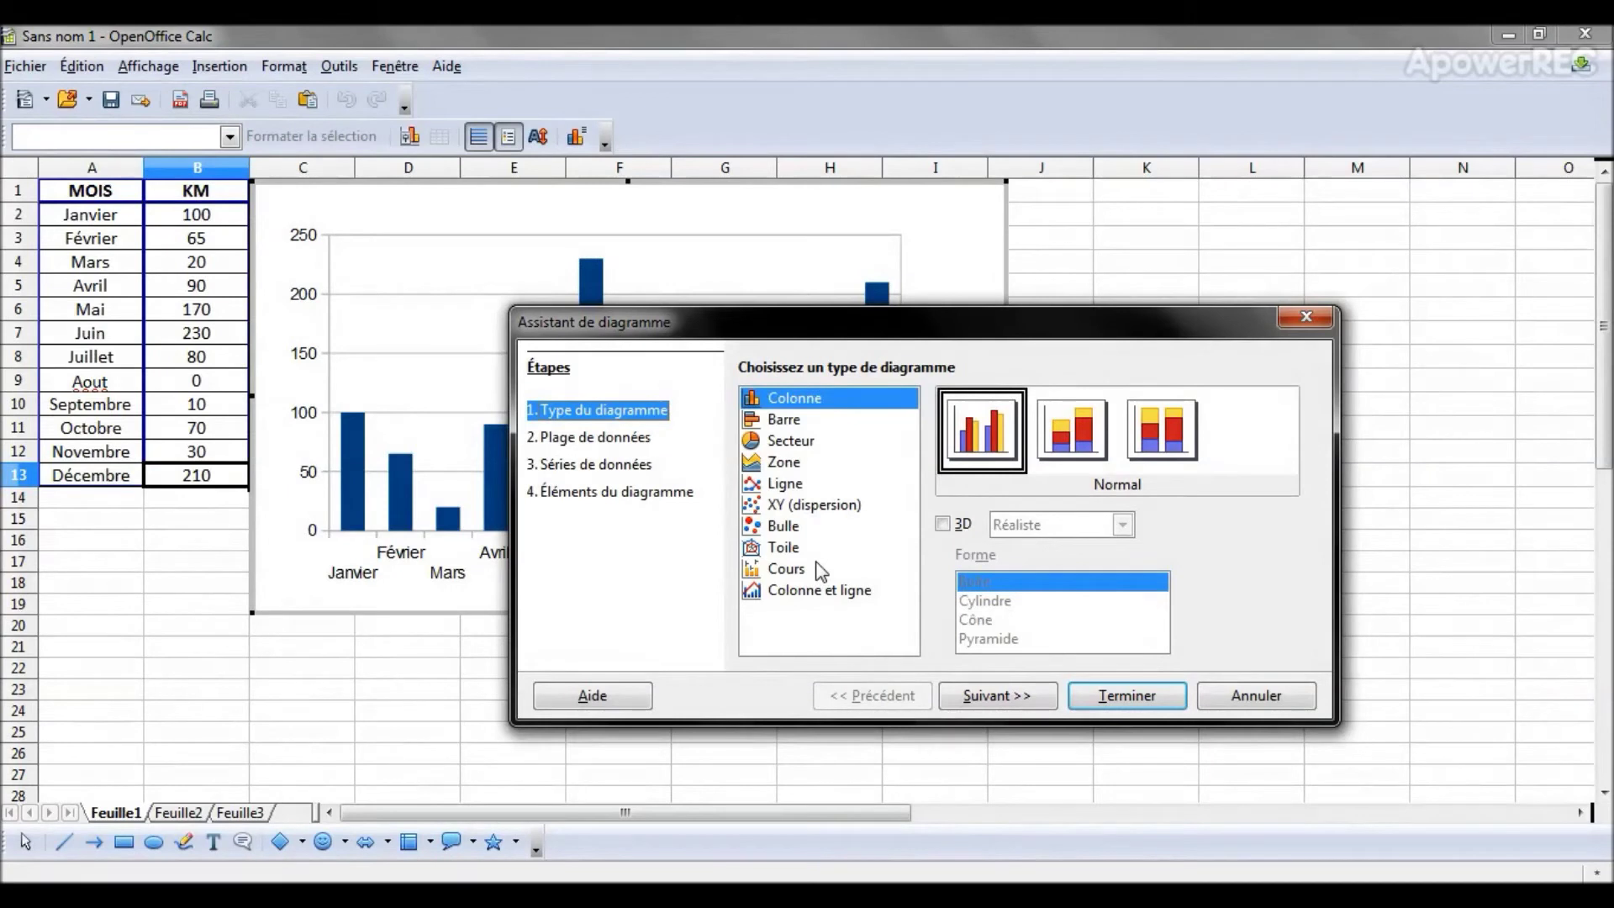
Step: Look through the chart wizard's data range, data series and chart elements settings, then return to the chart types
left_click(644, 442)
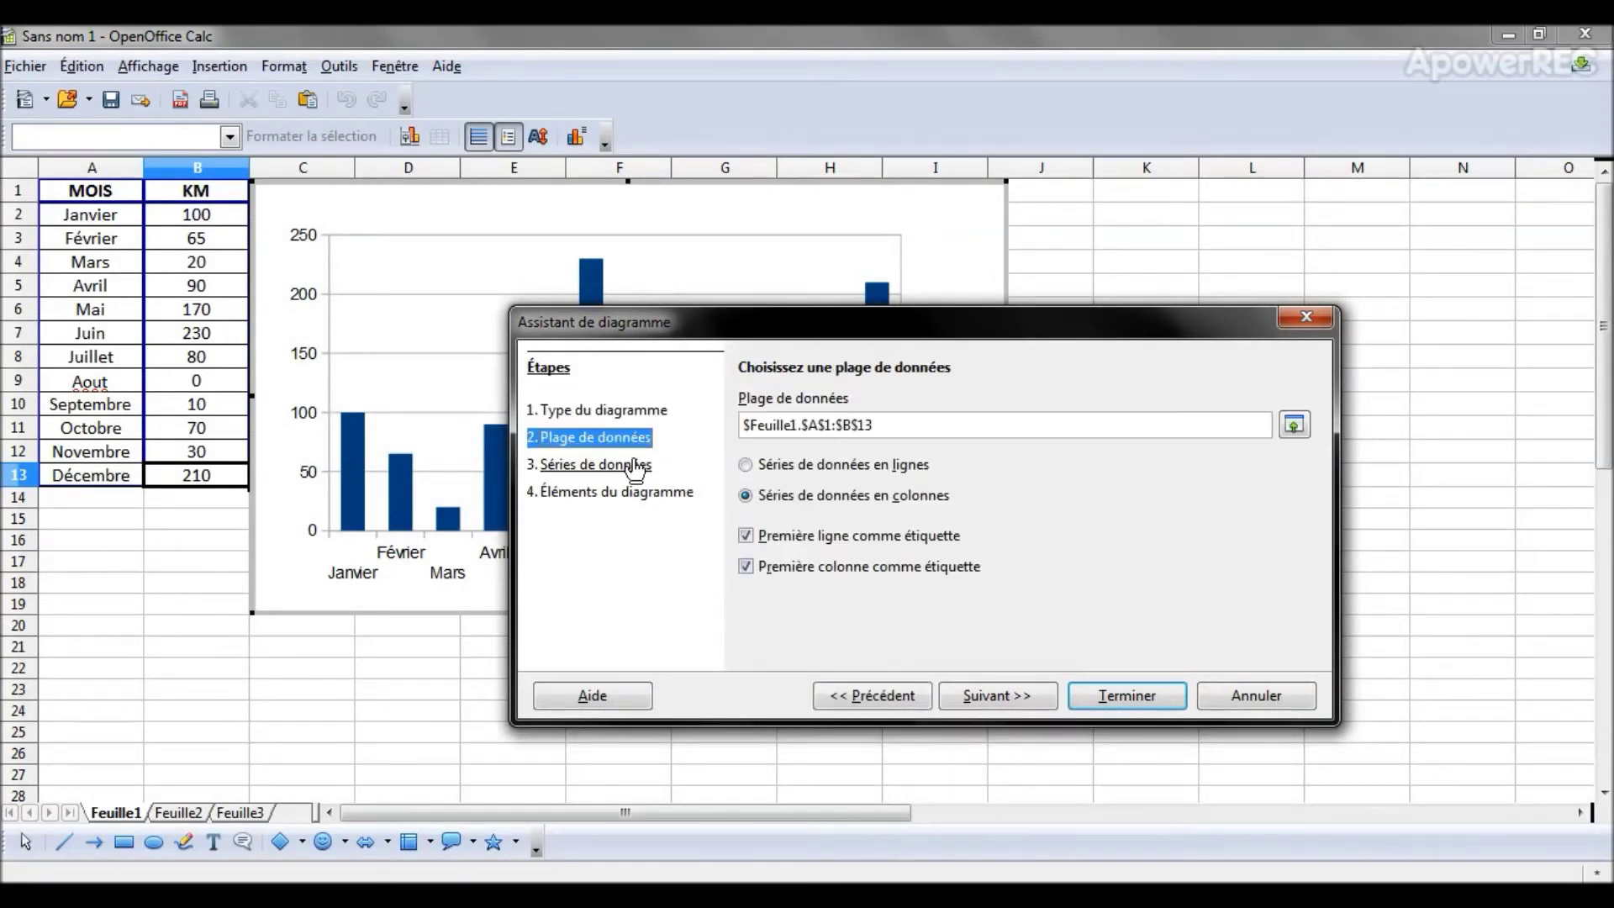
left_click(632, 467)
left_click(635, 442)
left_click(586, 467)
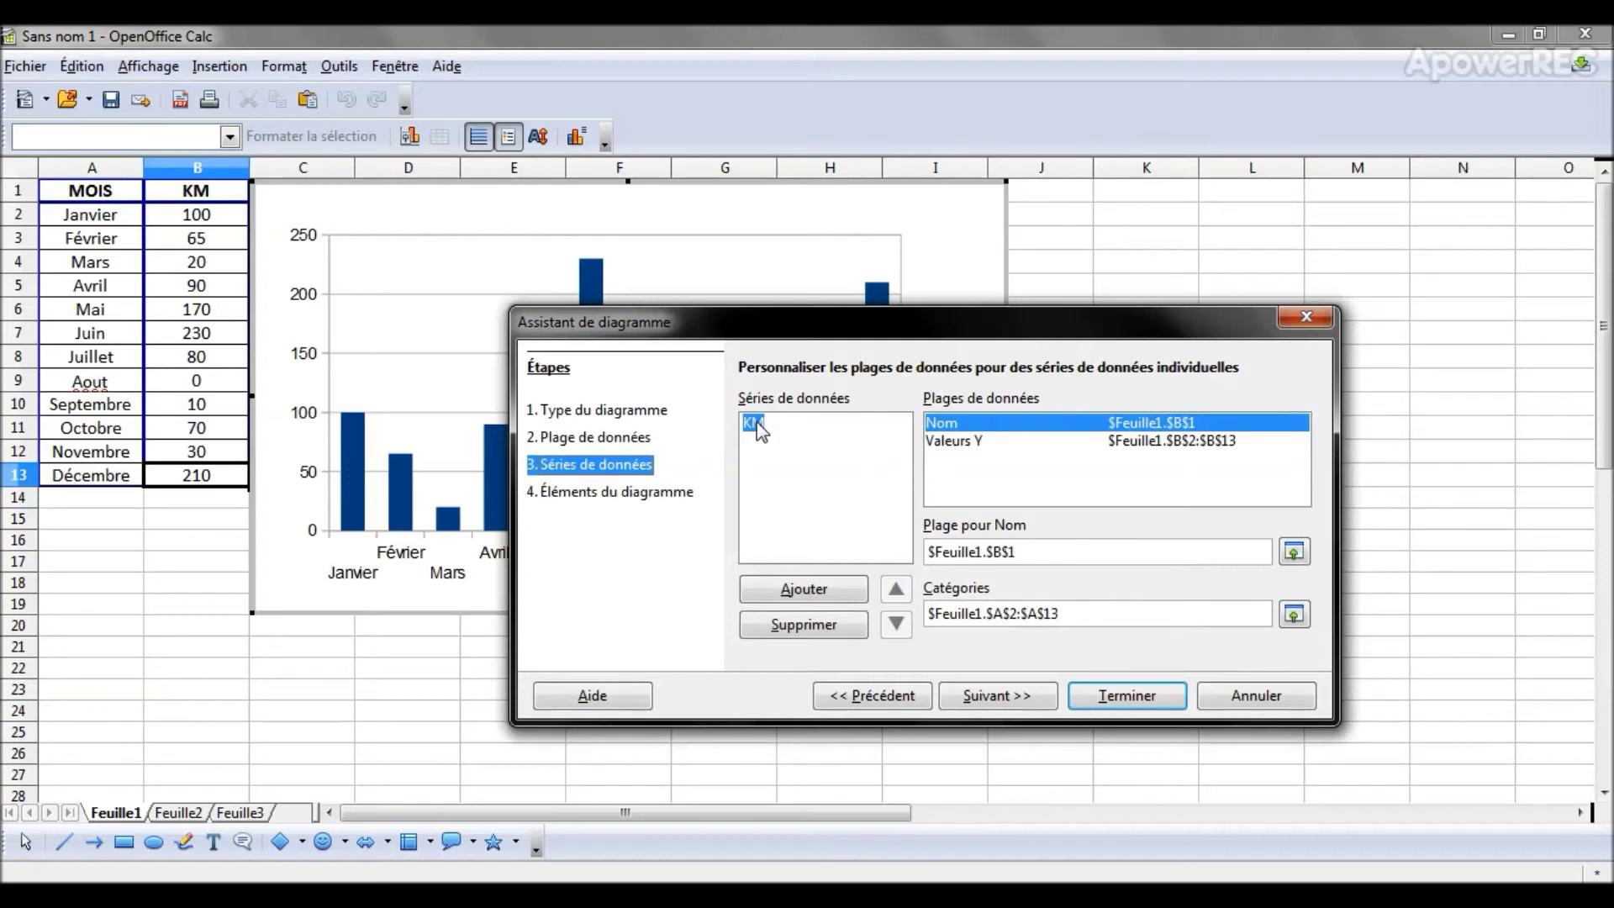
left_click(618, 495)
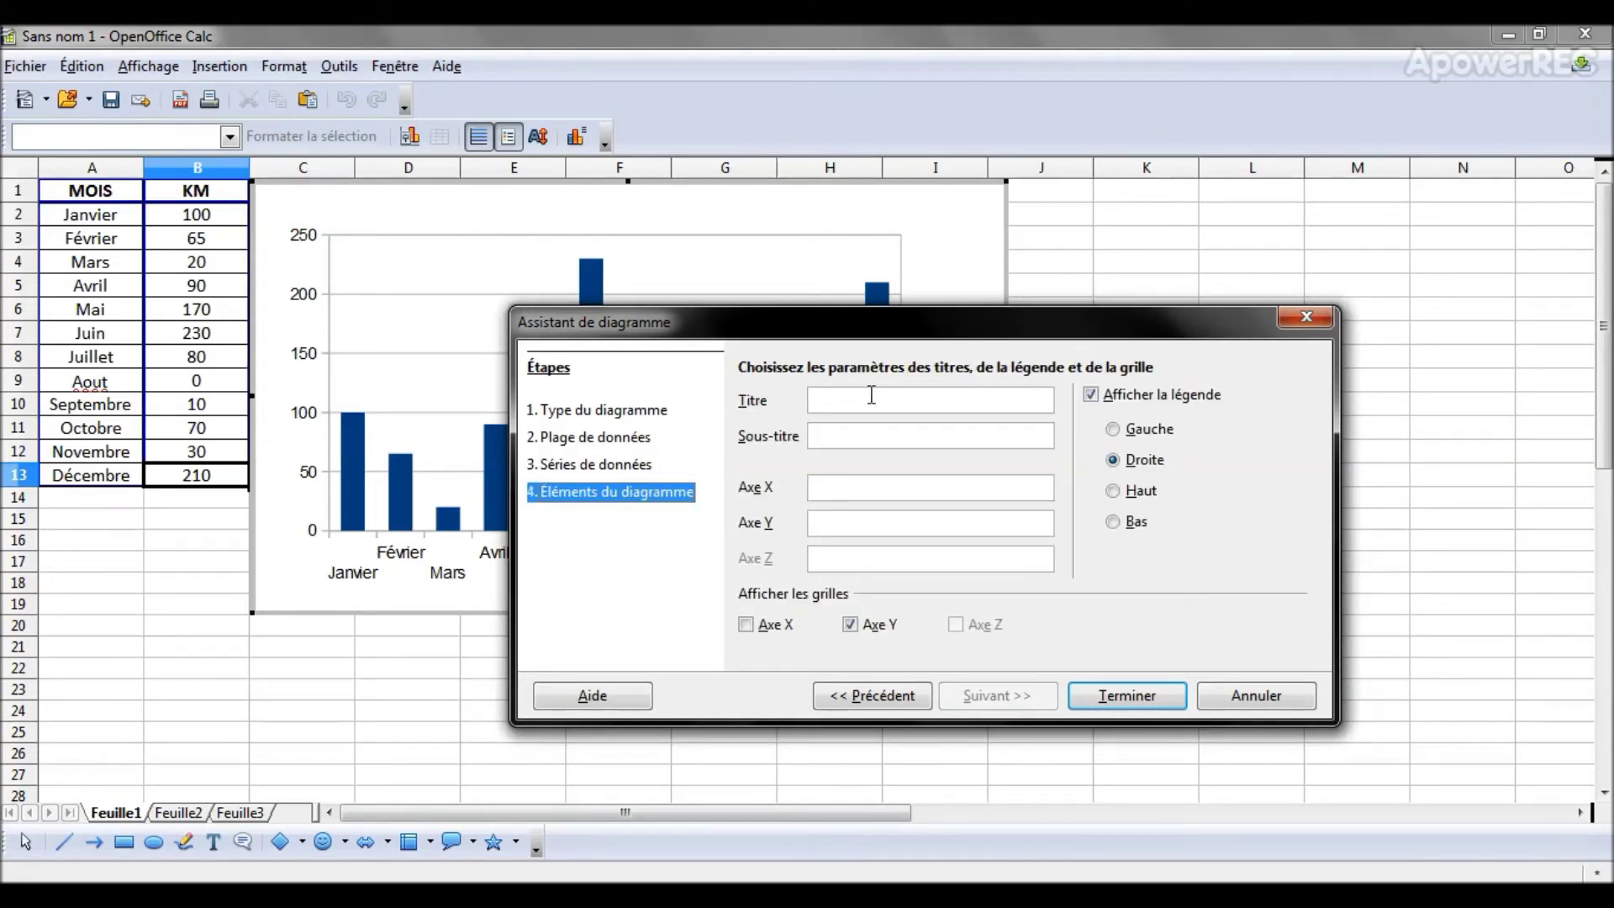
left_click(848, 442)
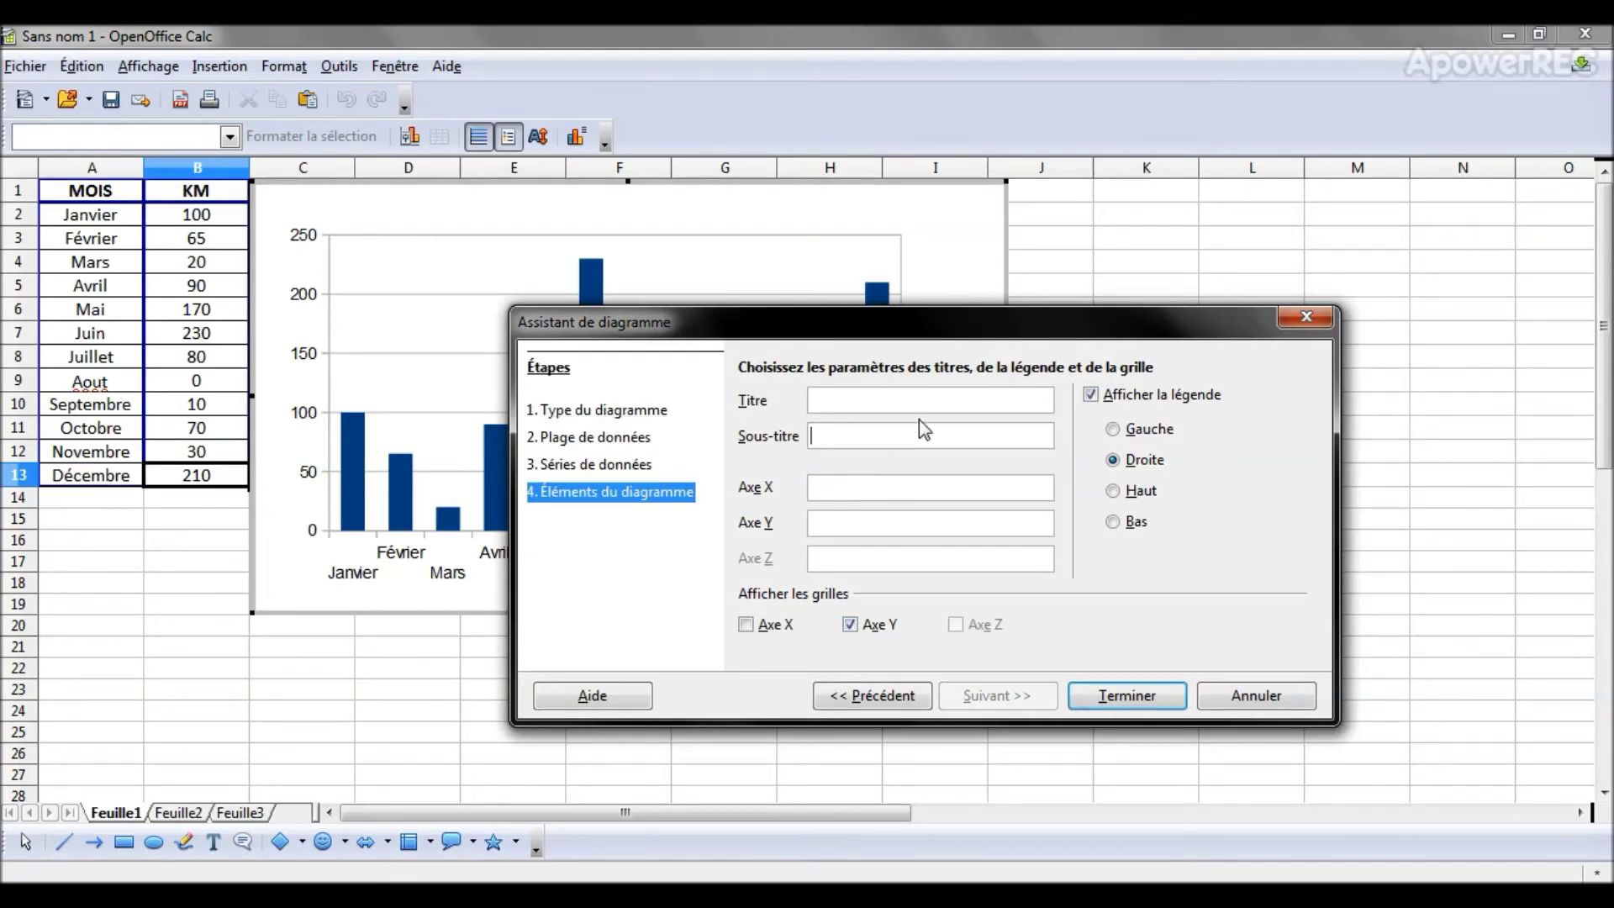
left_click(590, 412)
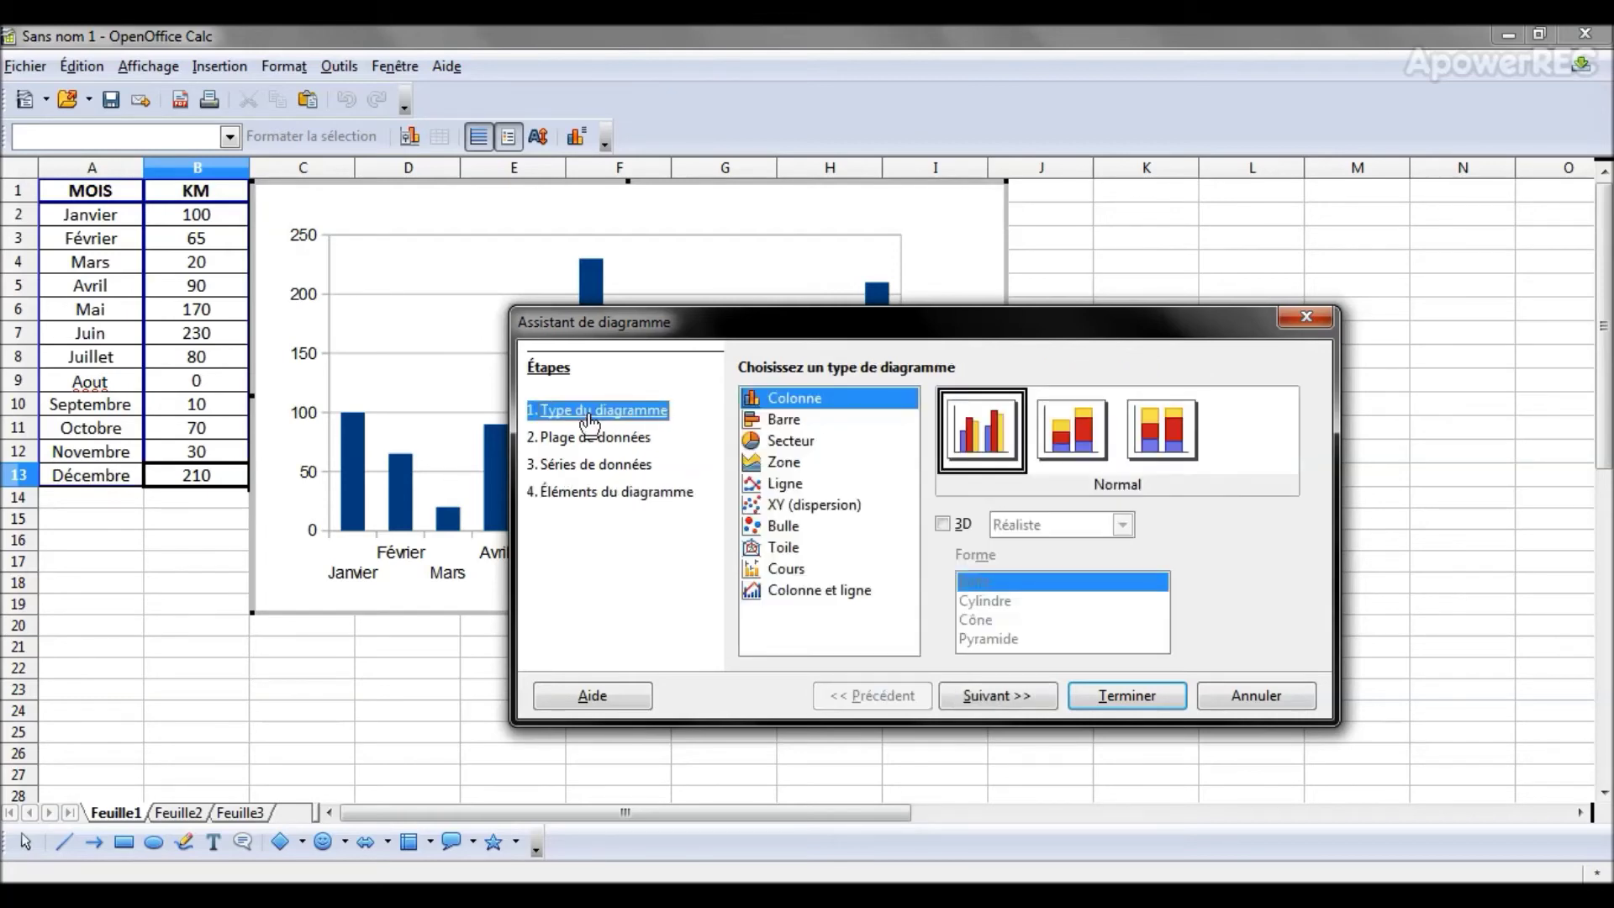
Step: Try the bar, 3D pie and 3D area chart types, keeping the chart preview uncovered
mouse_move(904, 332)
left_mouse_down()
mouse_move(1245, 270)
mouse_move(878, 343)
left_mouse_up()
left_click(760, 429)
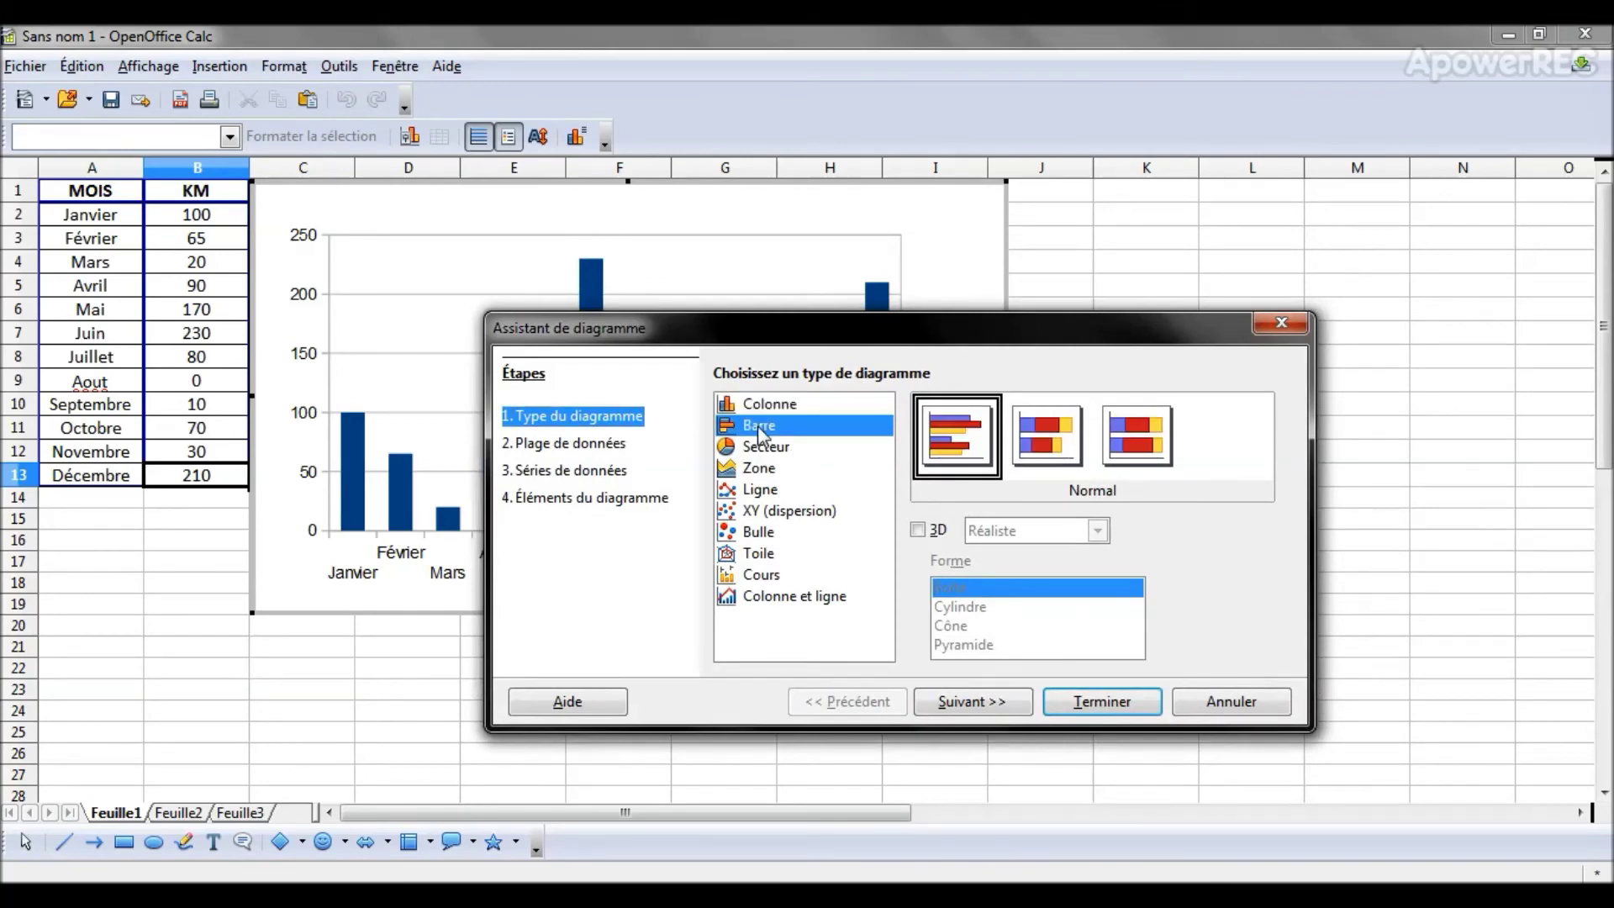
left_click(764, 448)
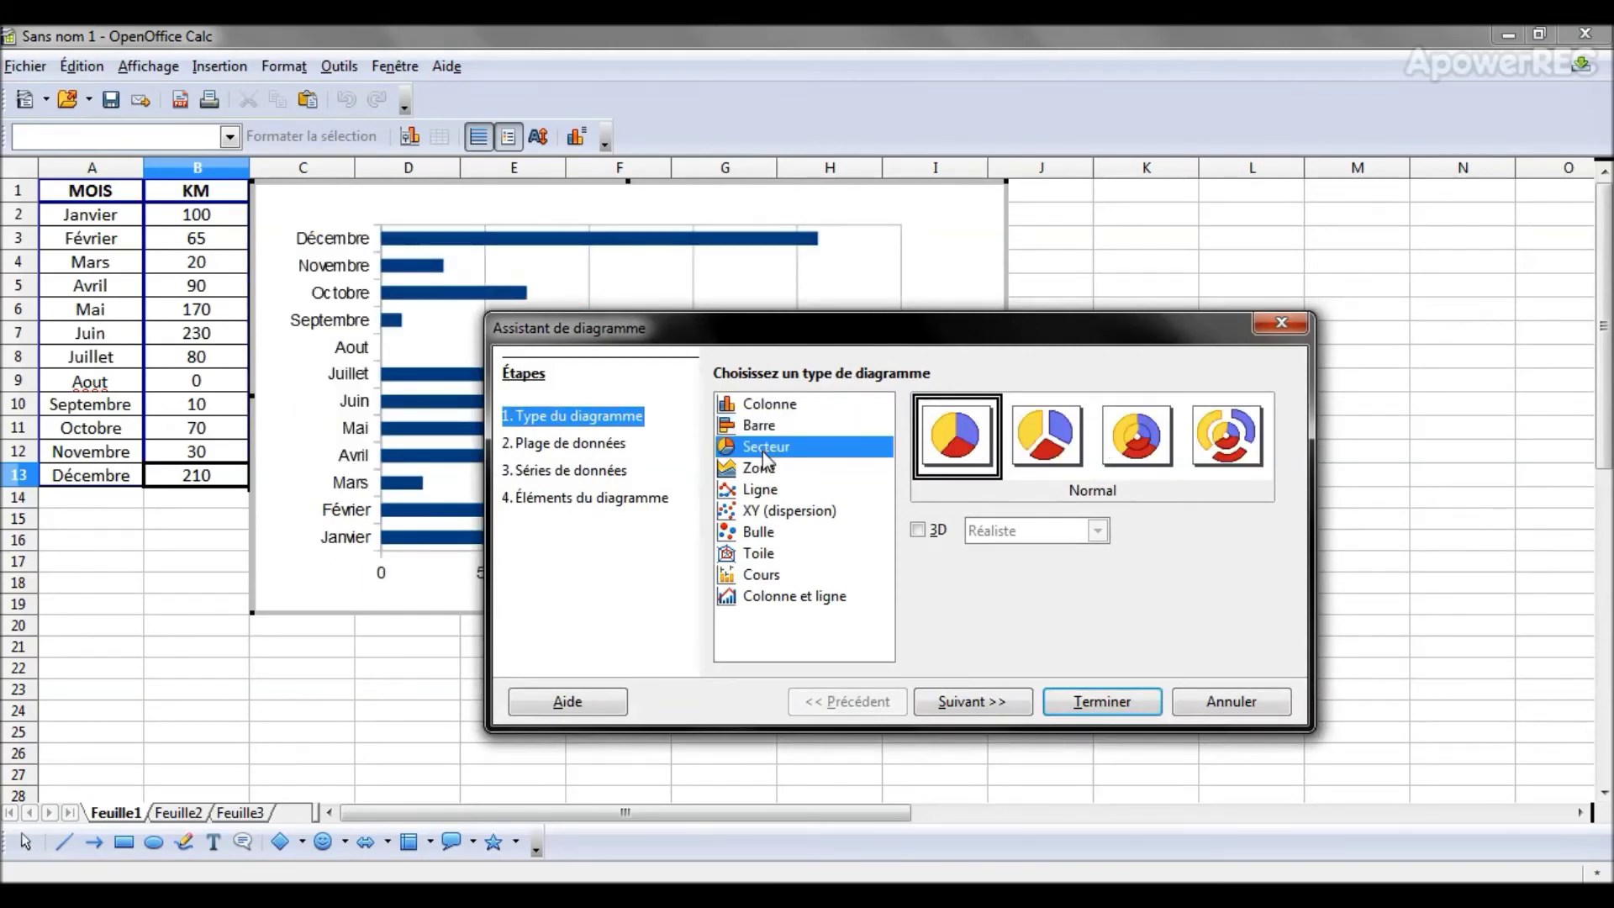
left_click_drag(791, 339, 1122, 284)
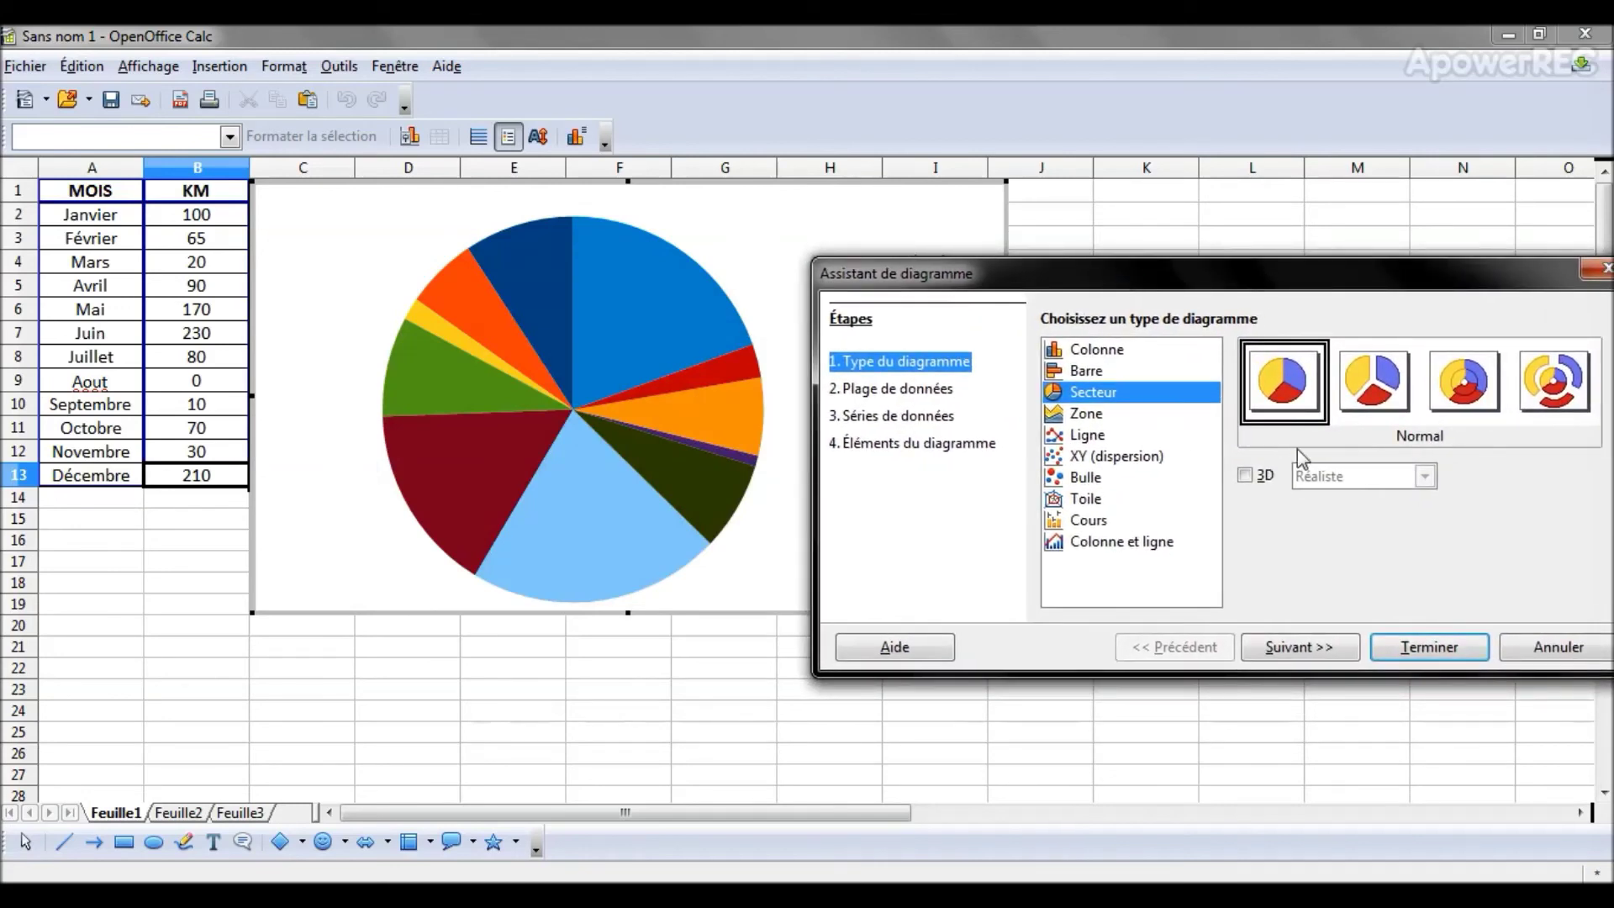
left_click(1247, 476)
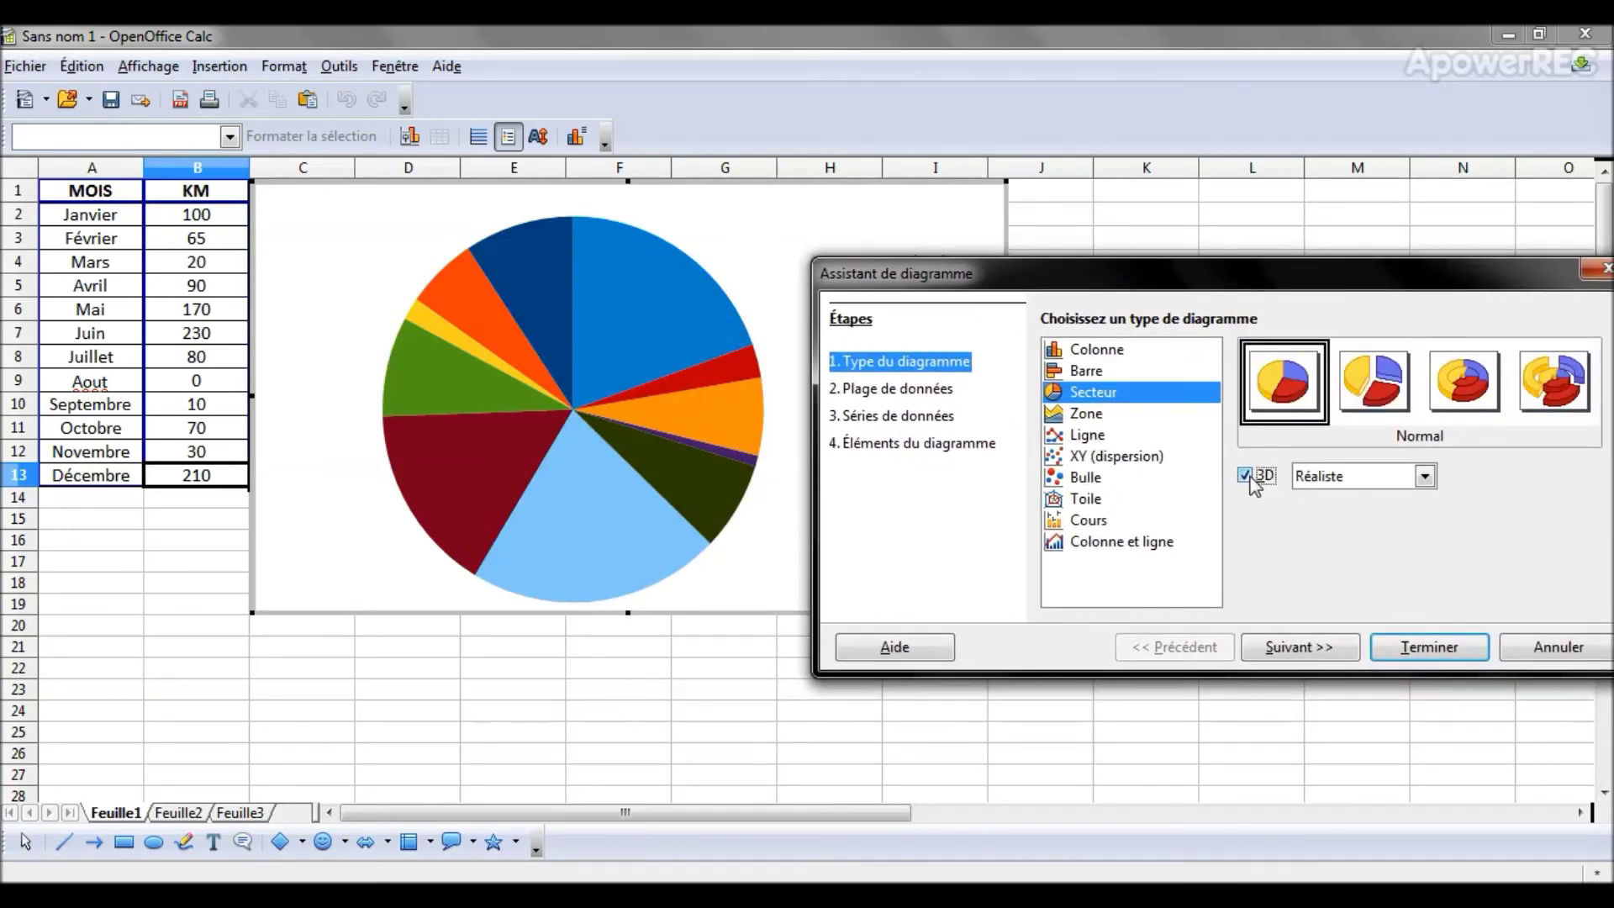
mouse_move(1123, 281)
left_mouse_down()
mouse_move(1141, 290)
mouse_move(1123, 310)
left_mouse_up()
left_click(1116, 442)
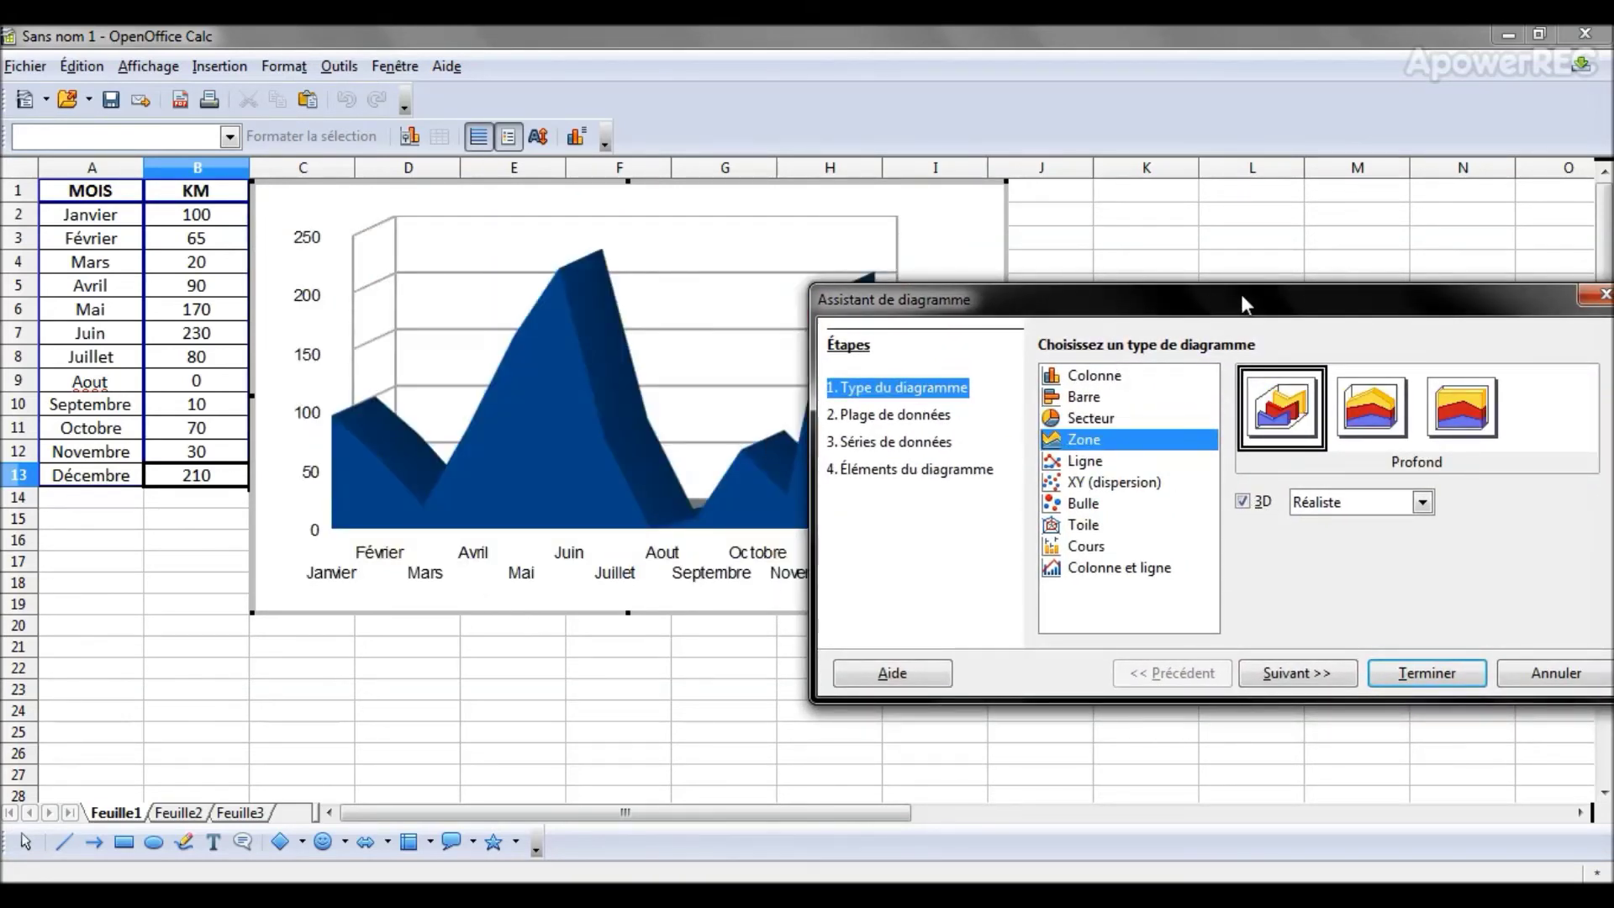
left_click_drag(1241, 294, 1157, 237)
Step: Try the line chart type with points and lines, switching smooth lines on and off
left_click(1013, 406)
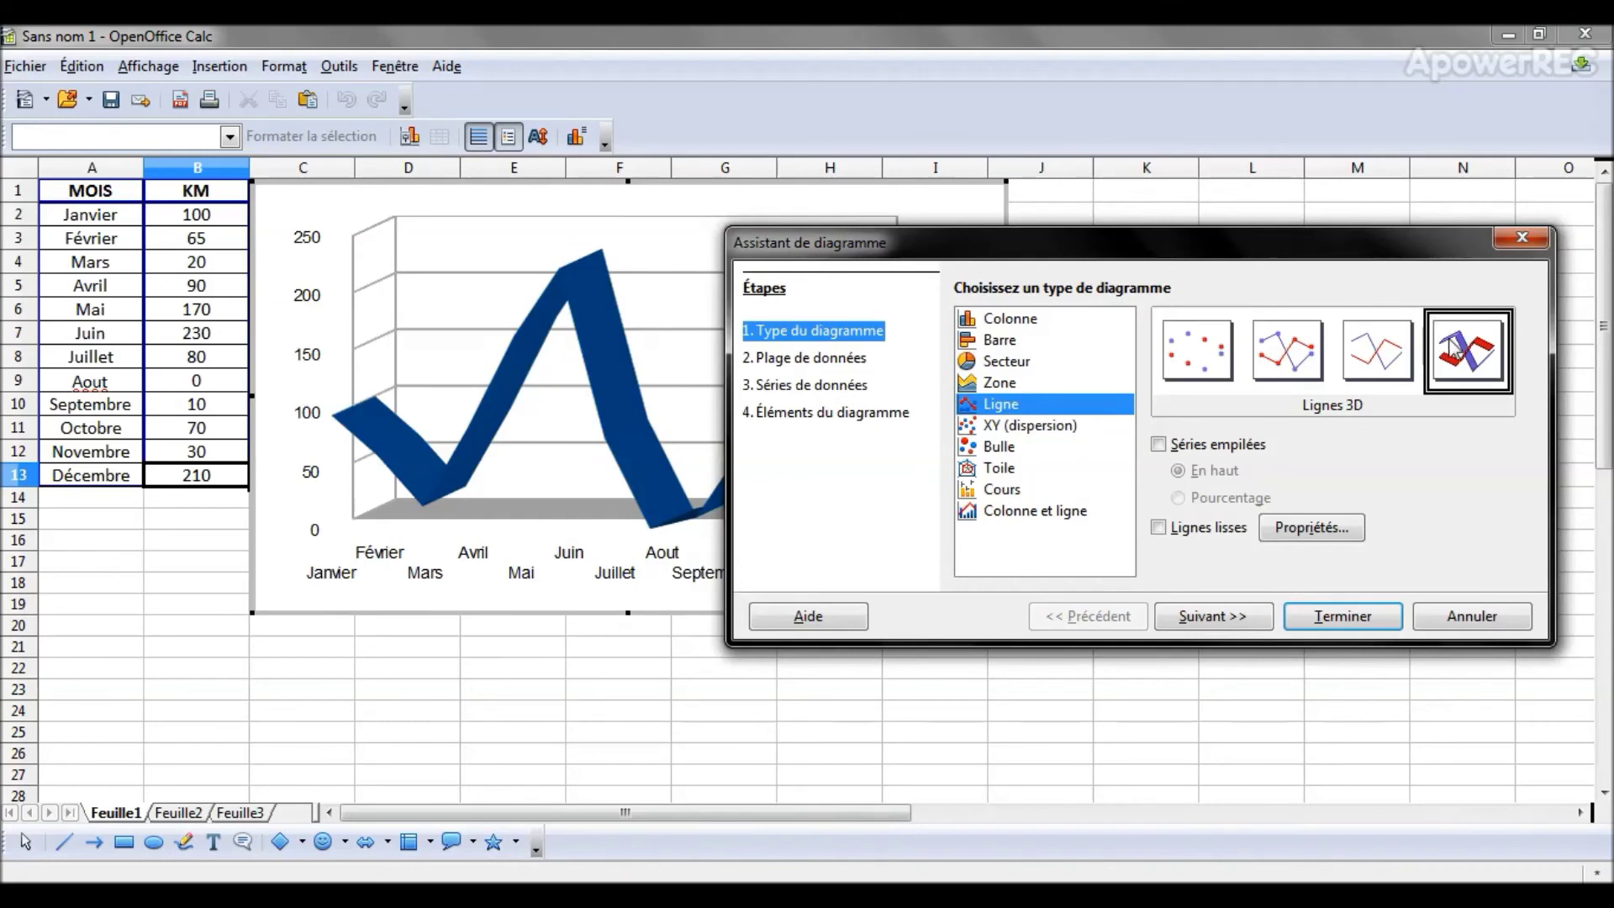
left_click(1299, 361)
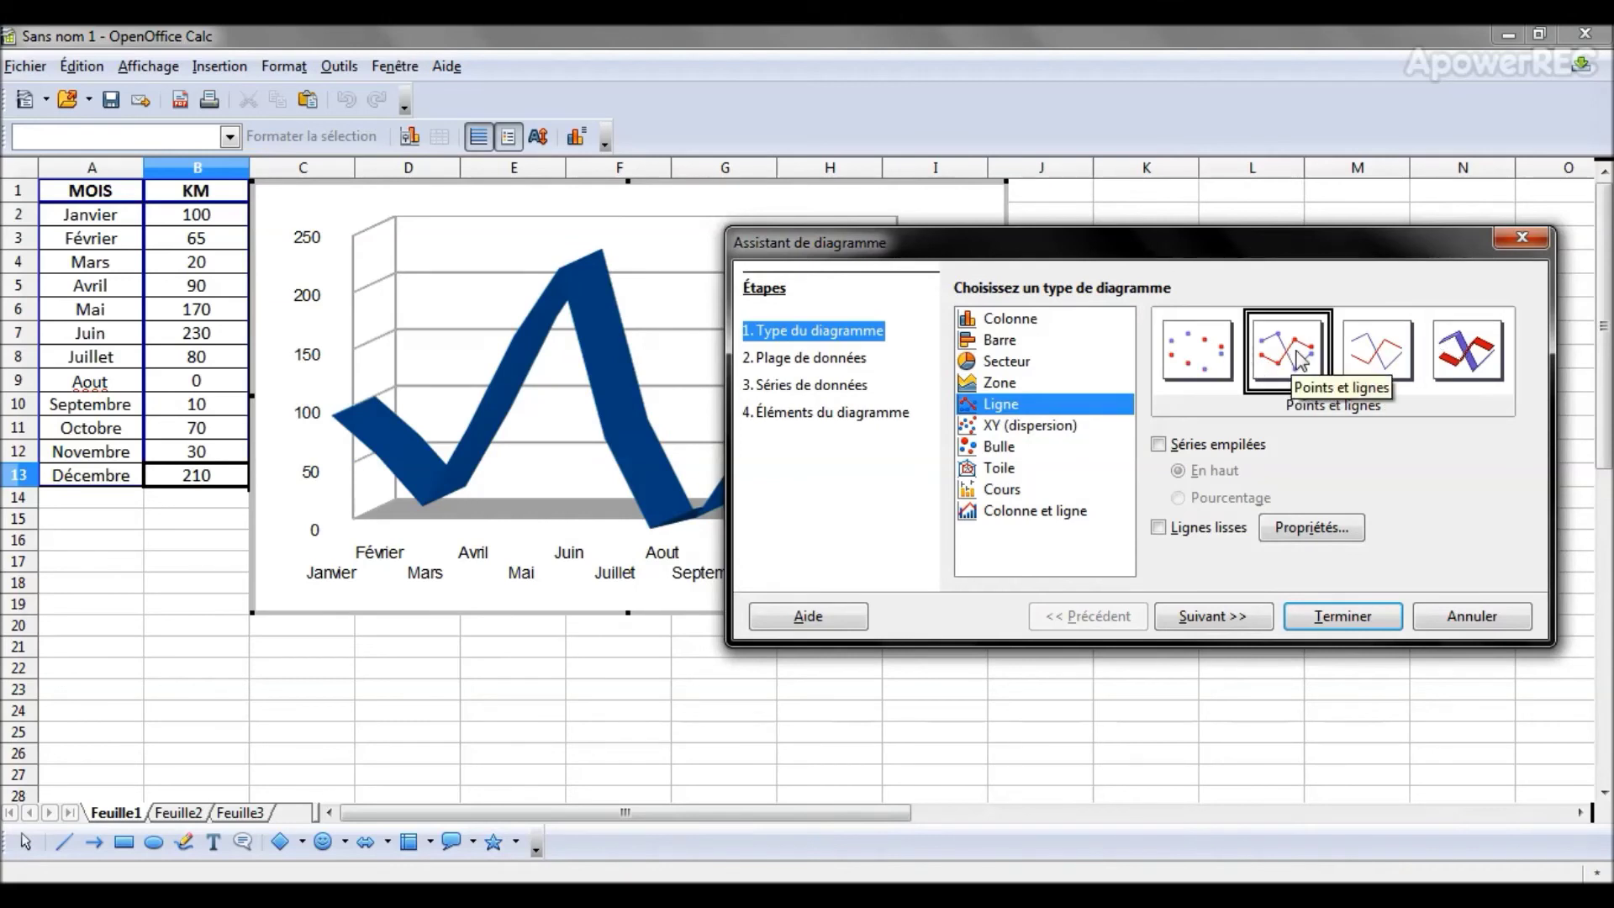
left_click_drag(1236, 261, 1271, 320)
left_click(1238, 593)
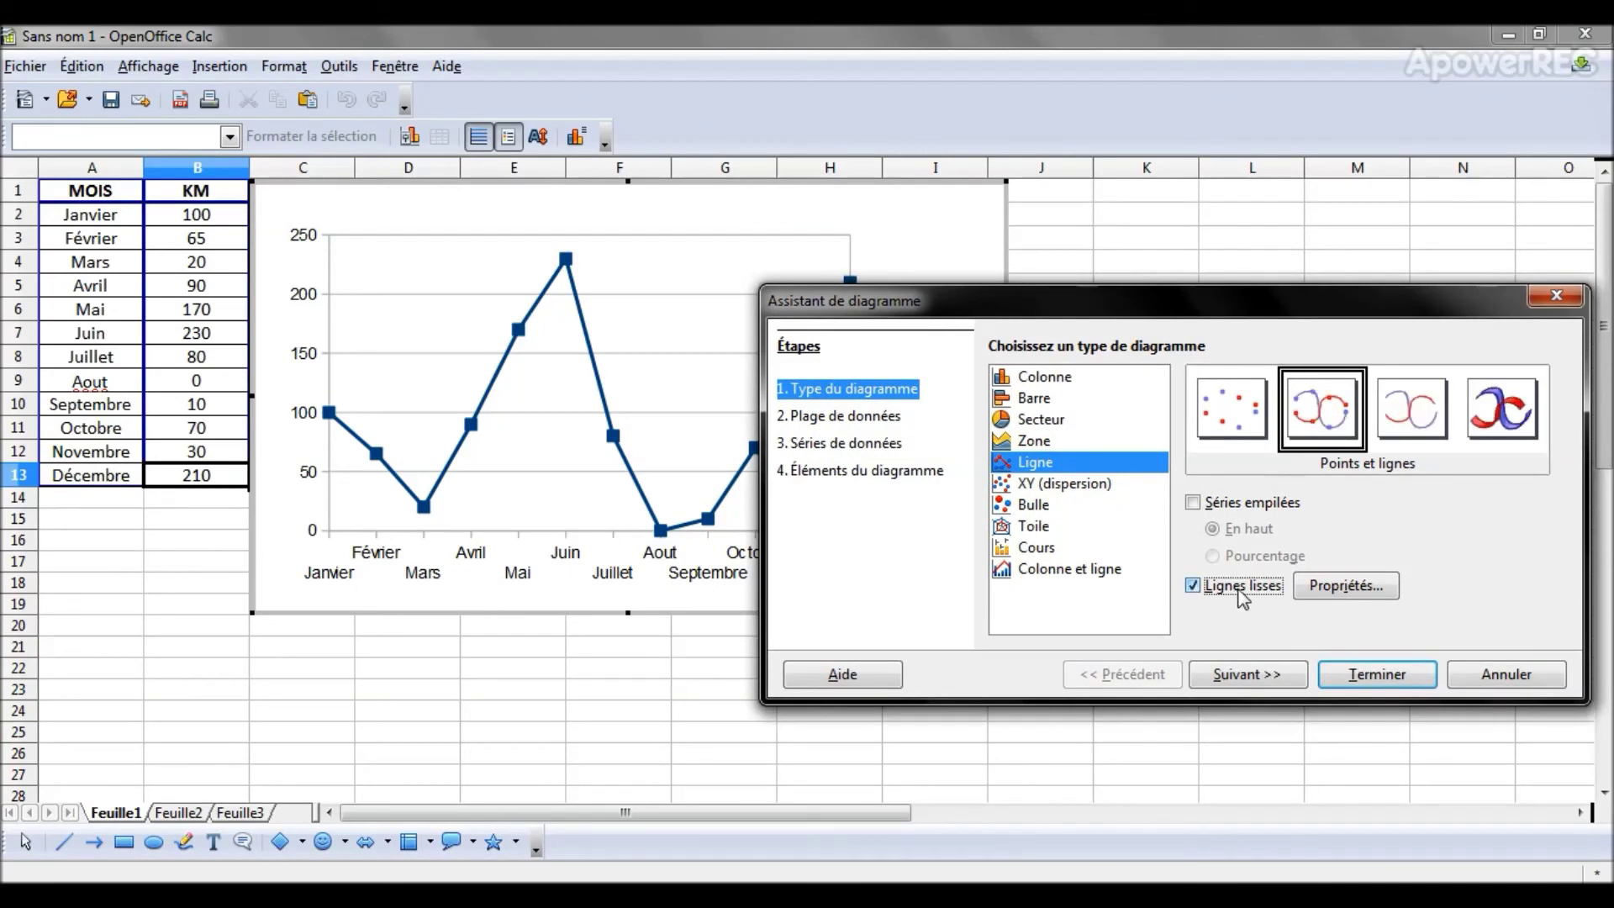
left_click(1241, 589)
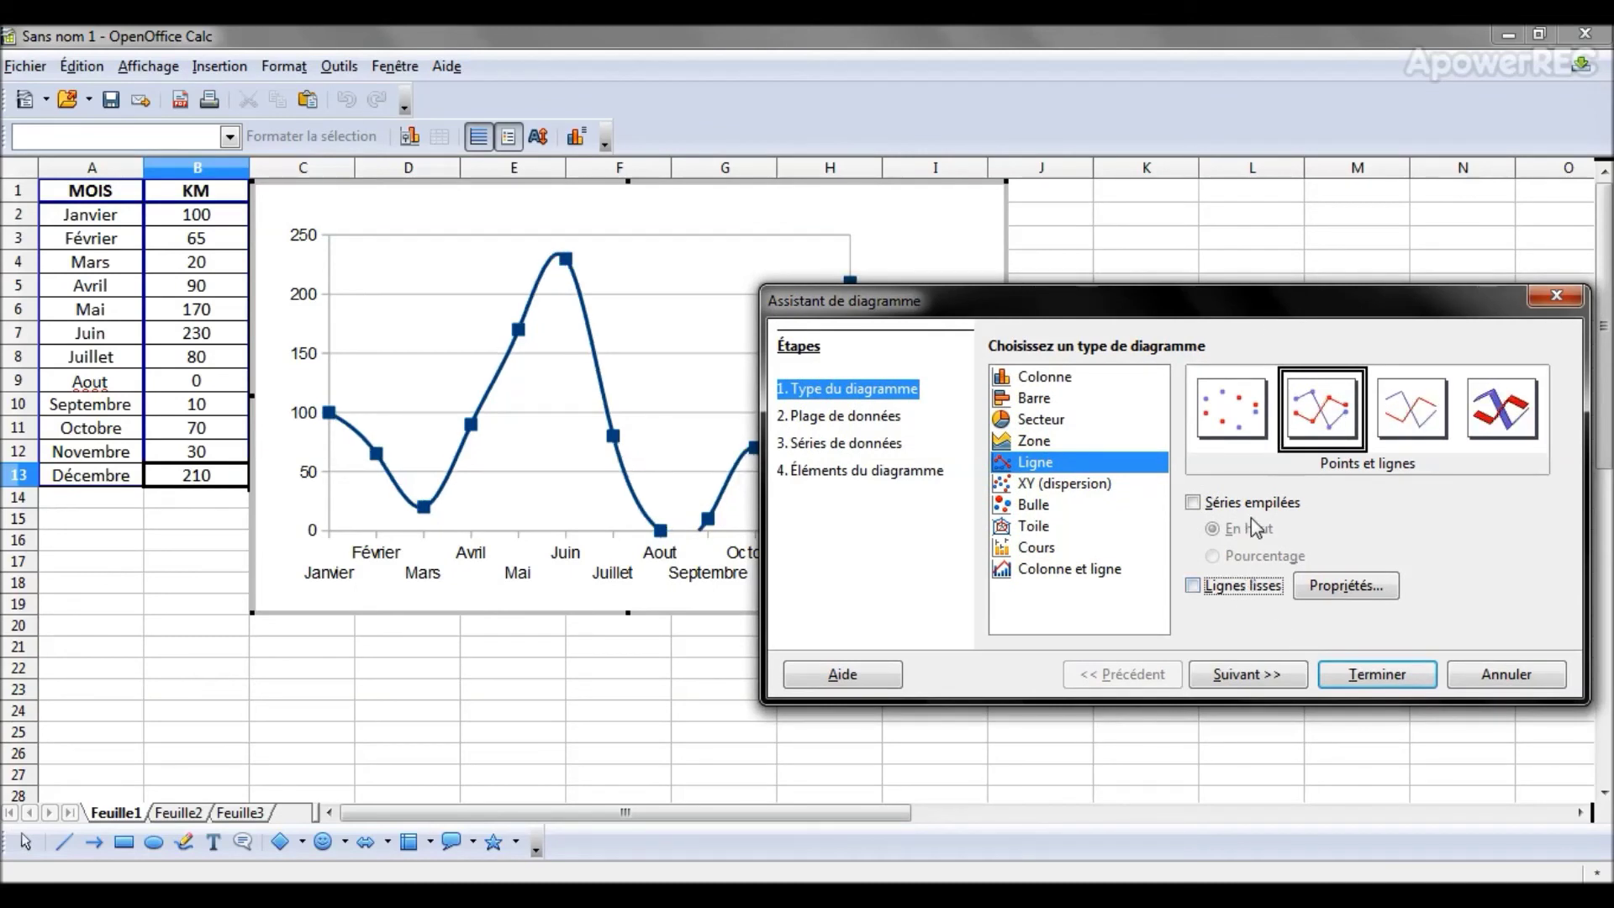
Step: Go through the line chart's data range, series and element settings and return to the chart type choice
left_click(1266, 688)
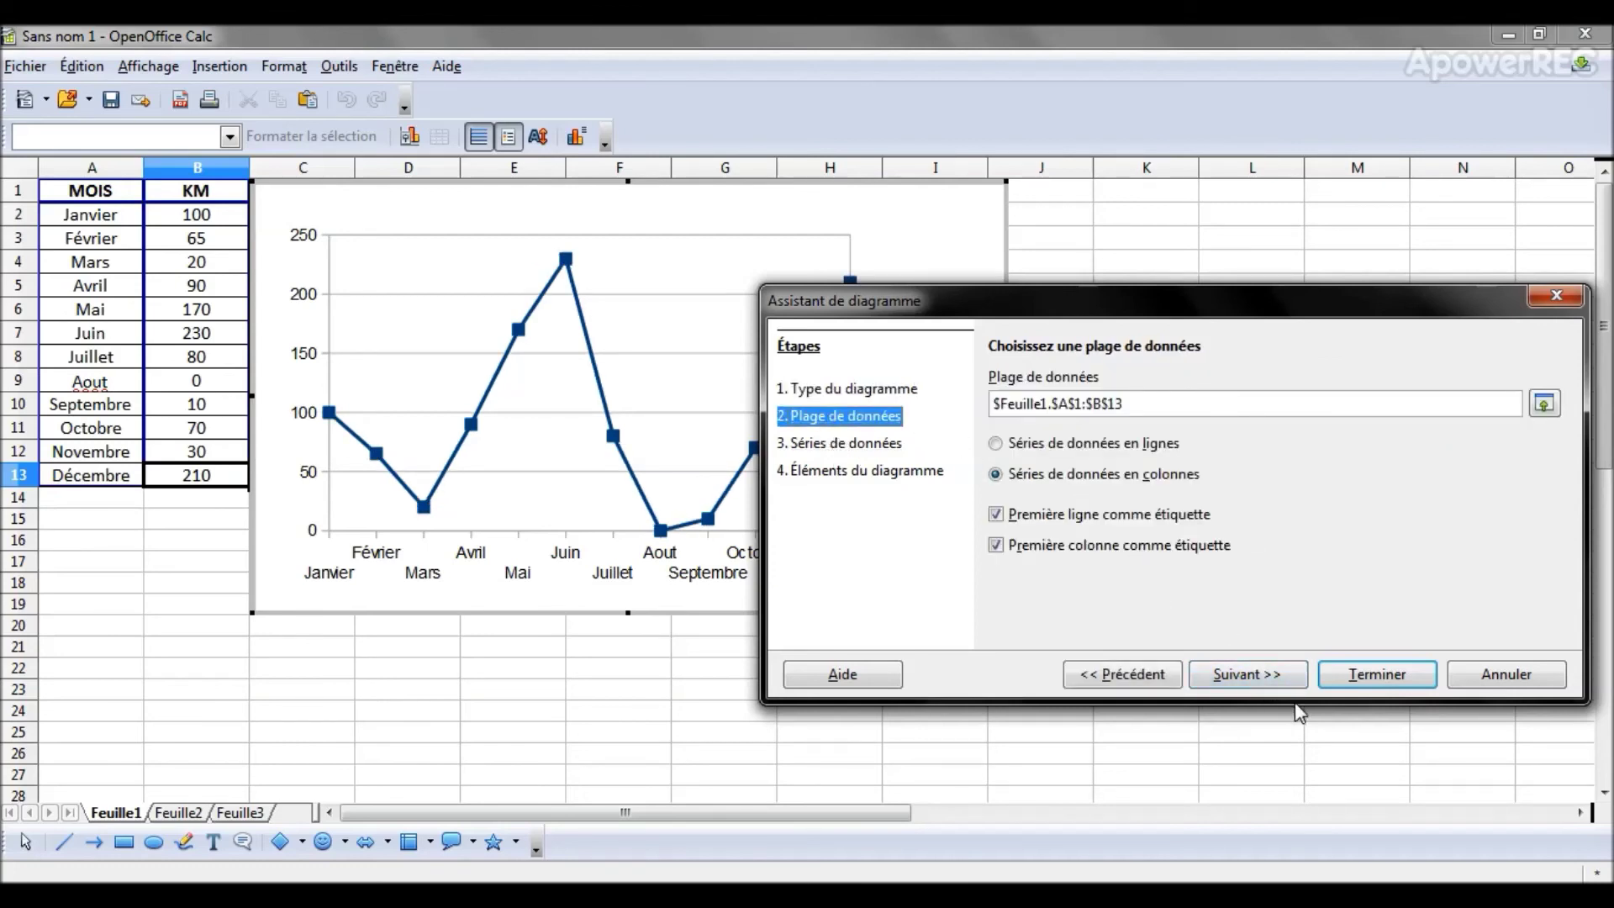
left_click(1270, 679)
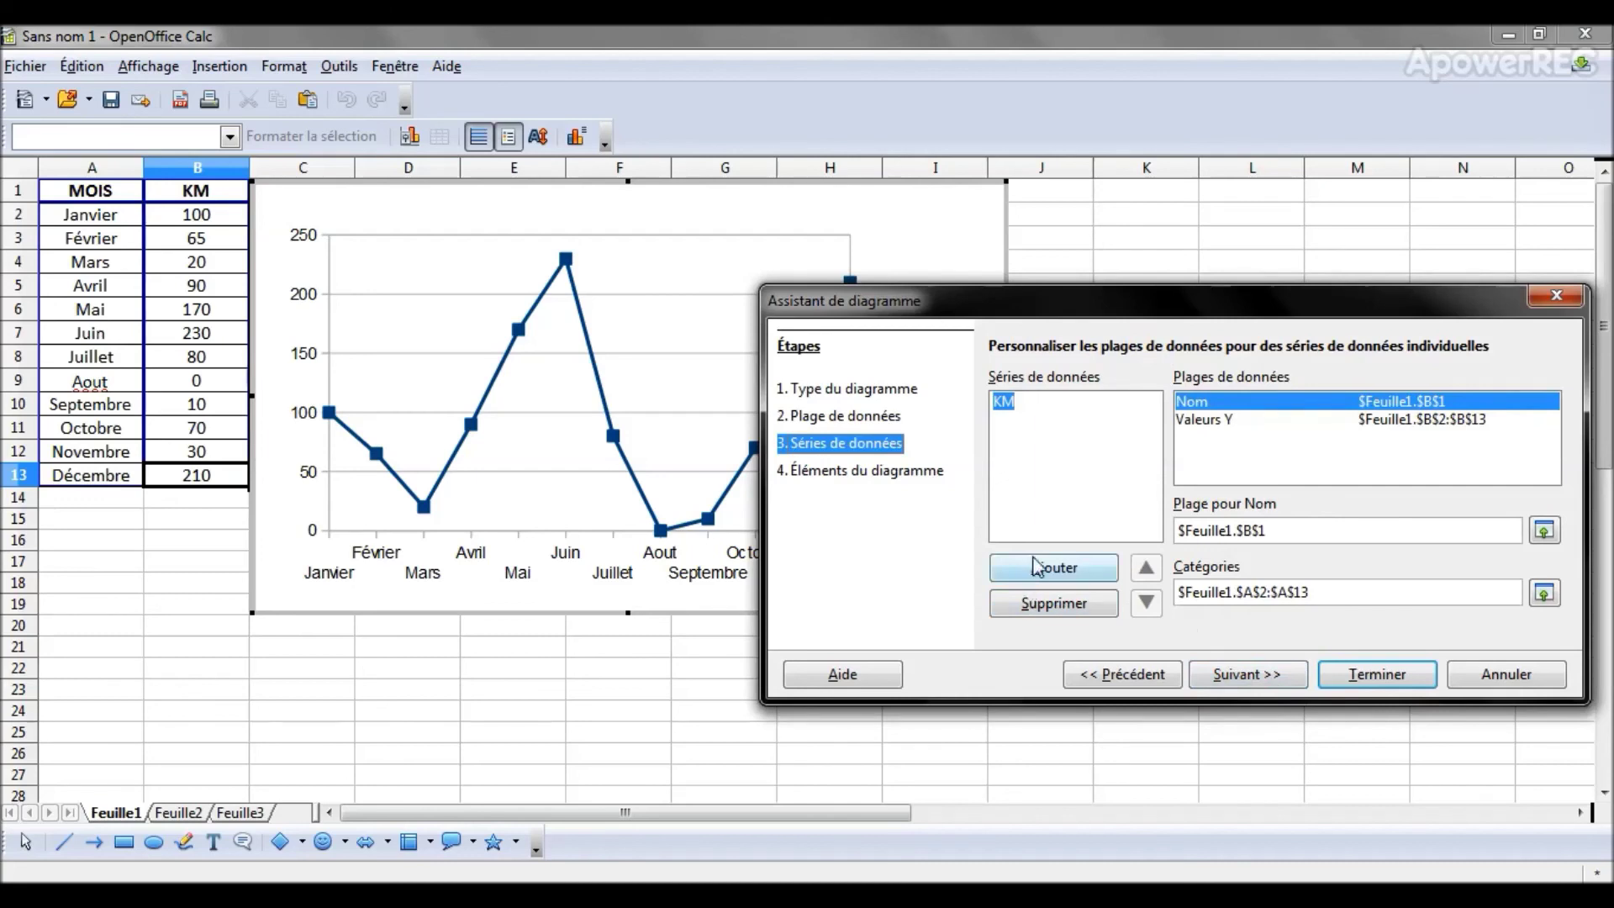
left_click(1263, 677)
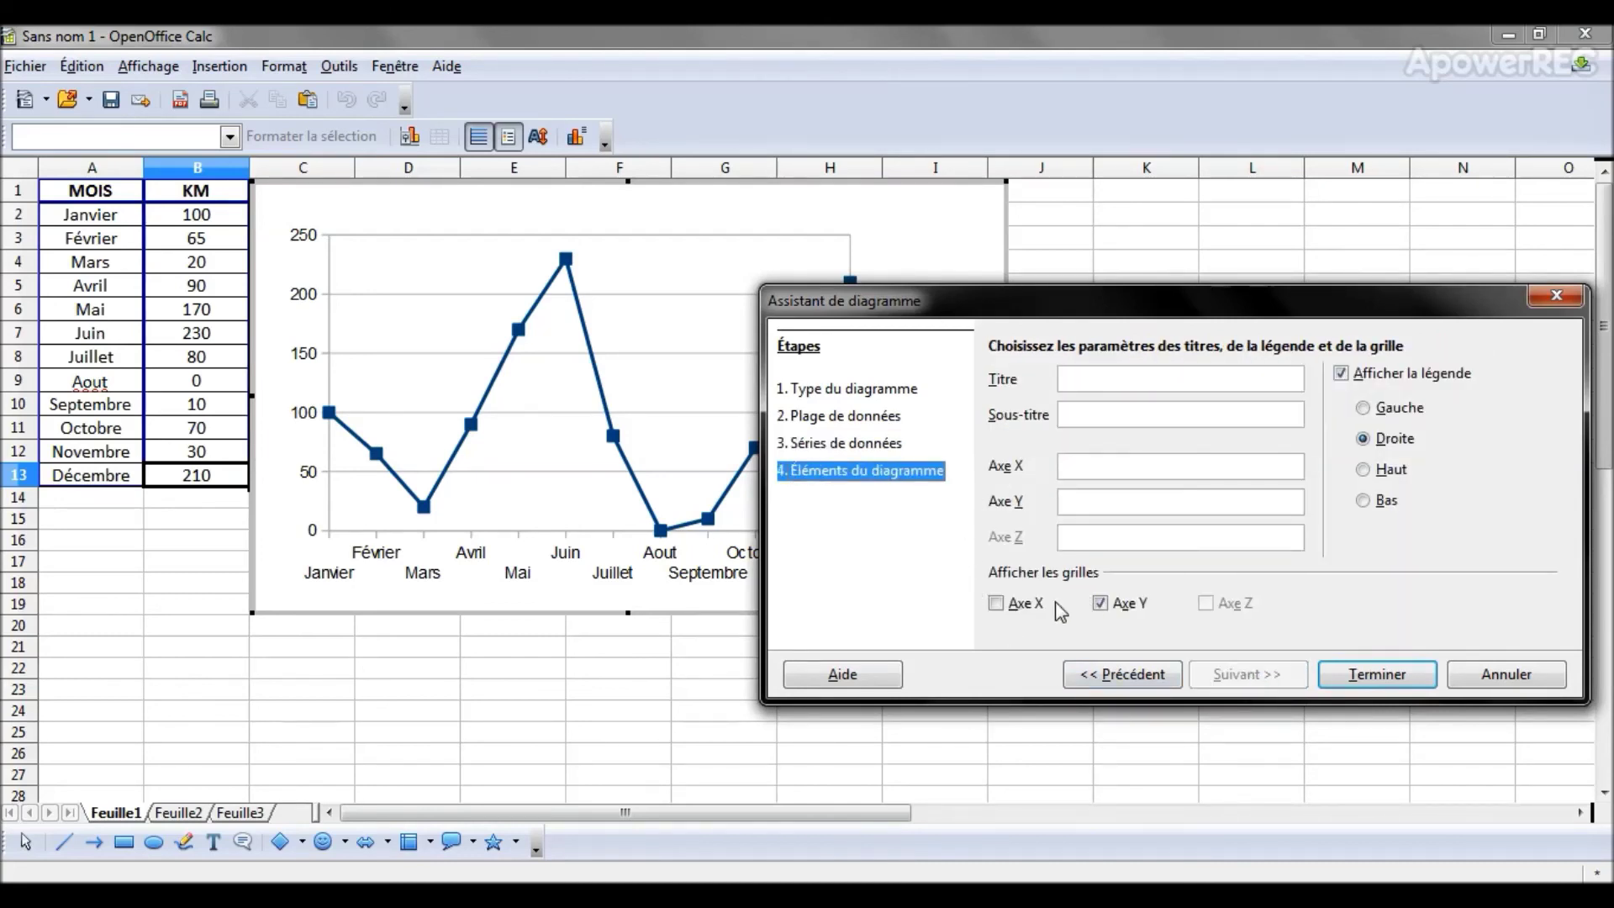
left_click(1133, 680)
left_click(1132, 680)
left_click(1133, 679)
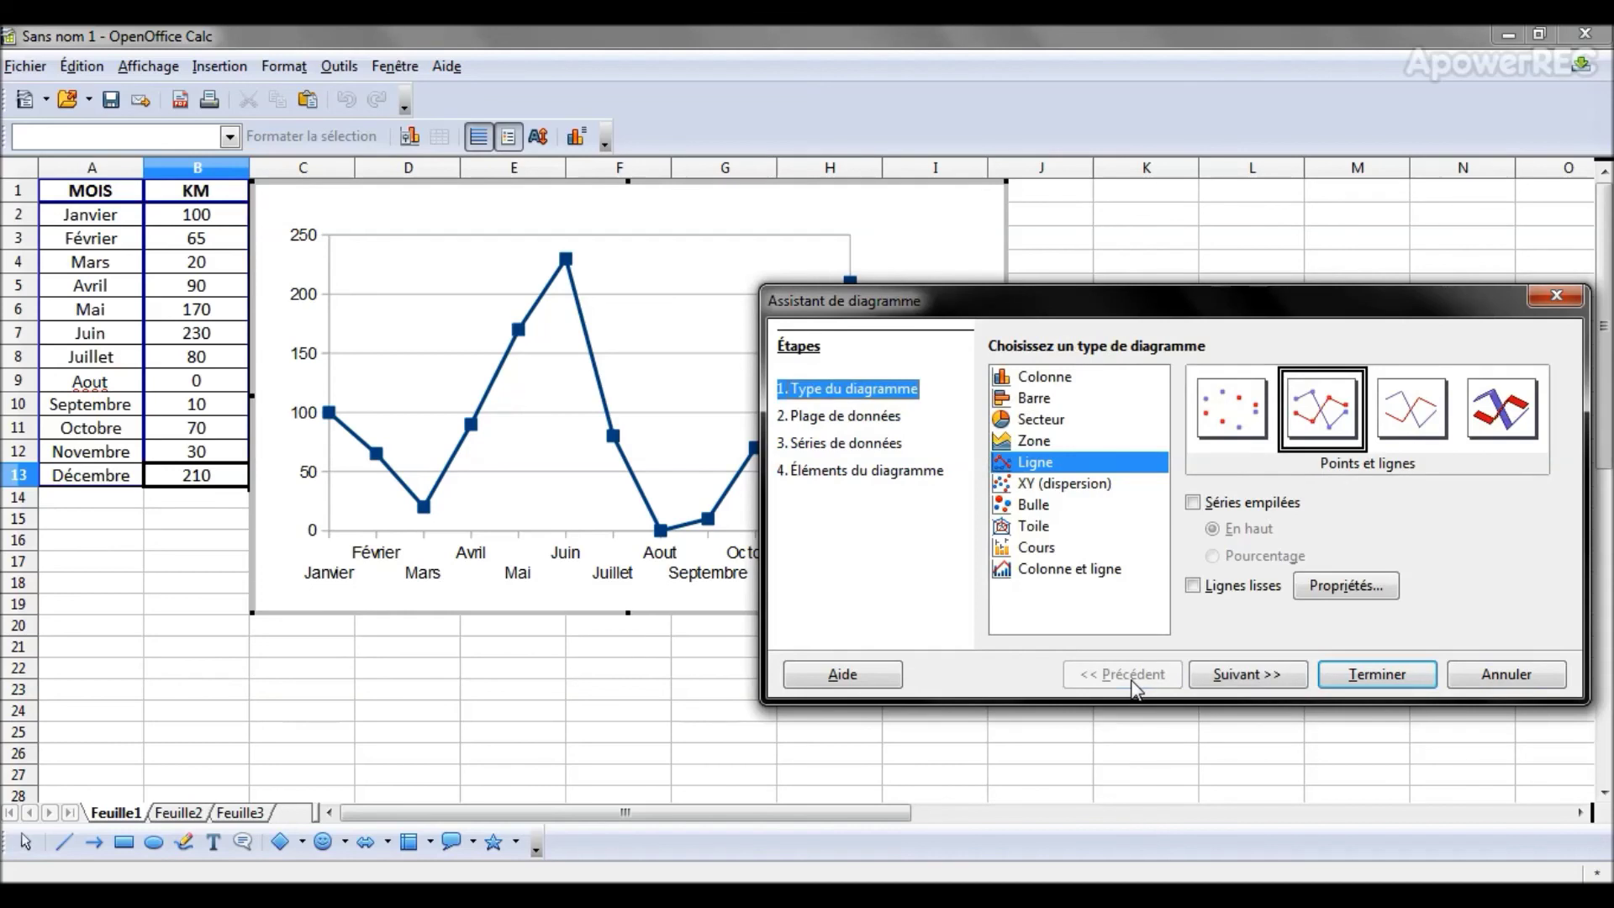
Step: Set the chart type to normal Bar after comparing it with Column
left_click(1048, 400)
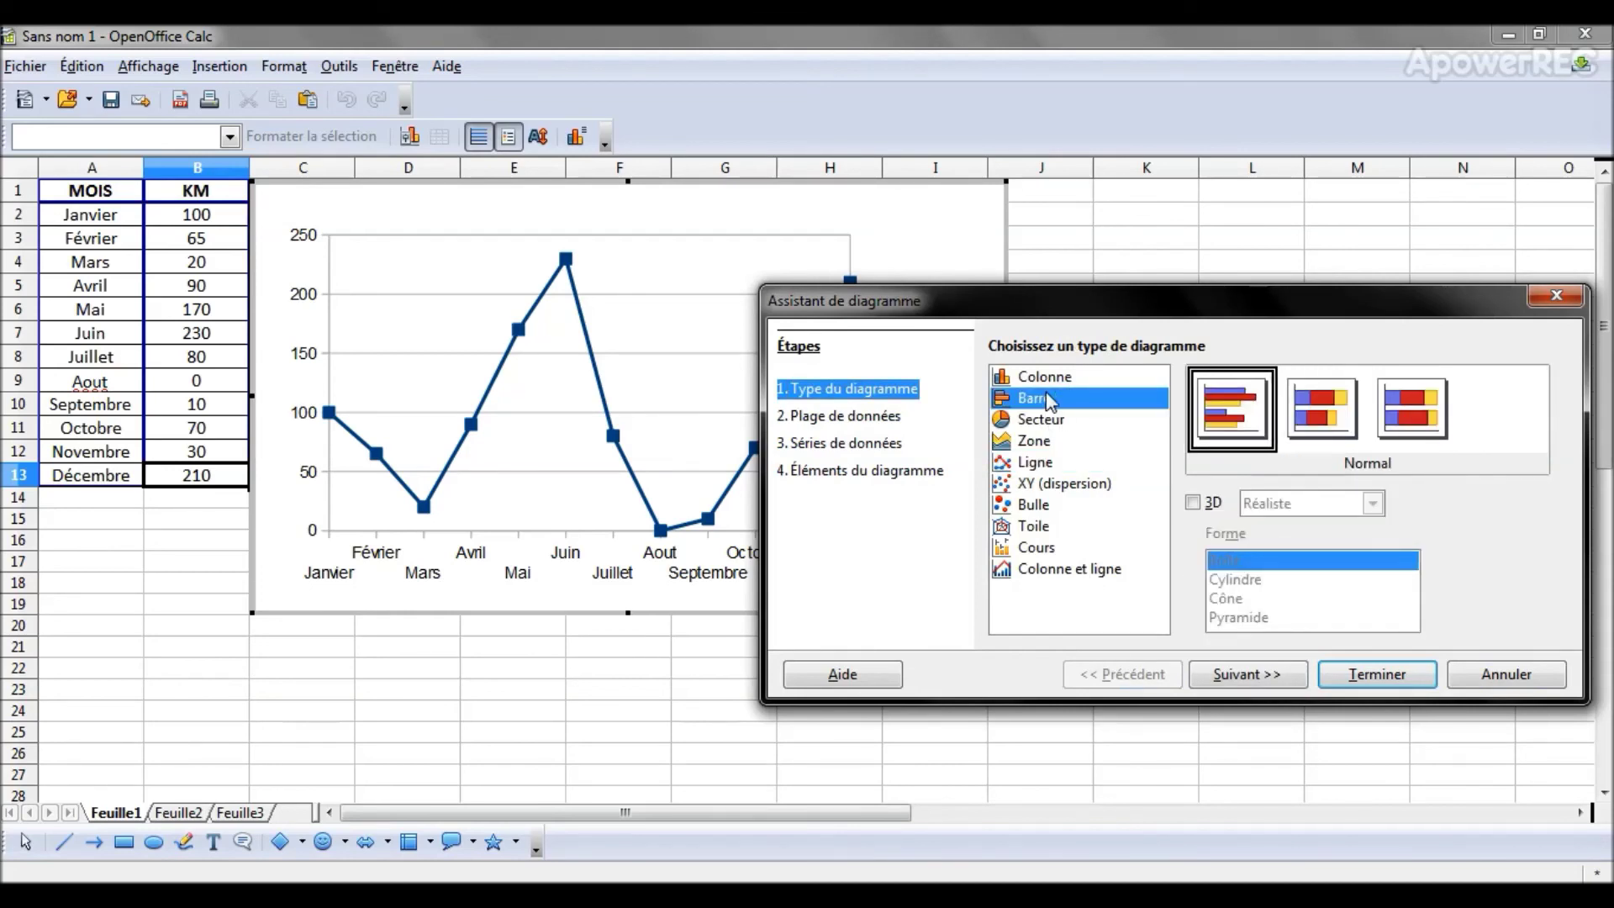
left_click(1054, 380)
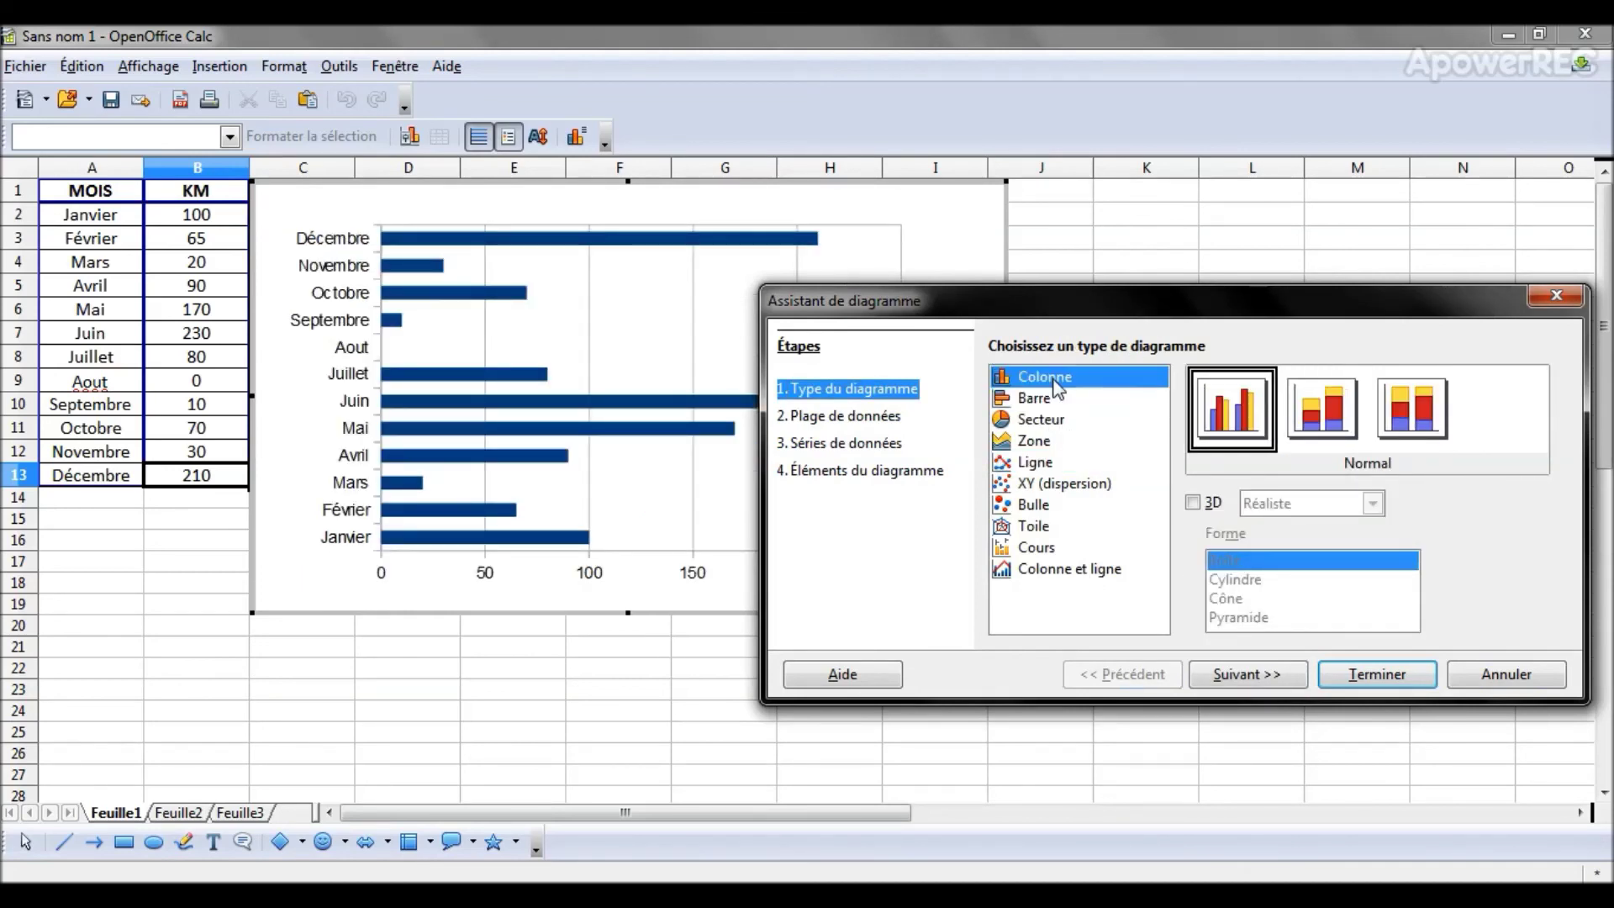
left_click(1040, 400)
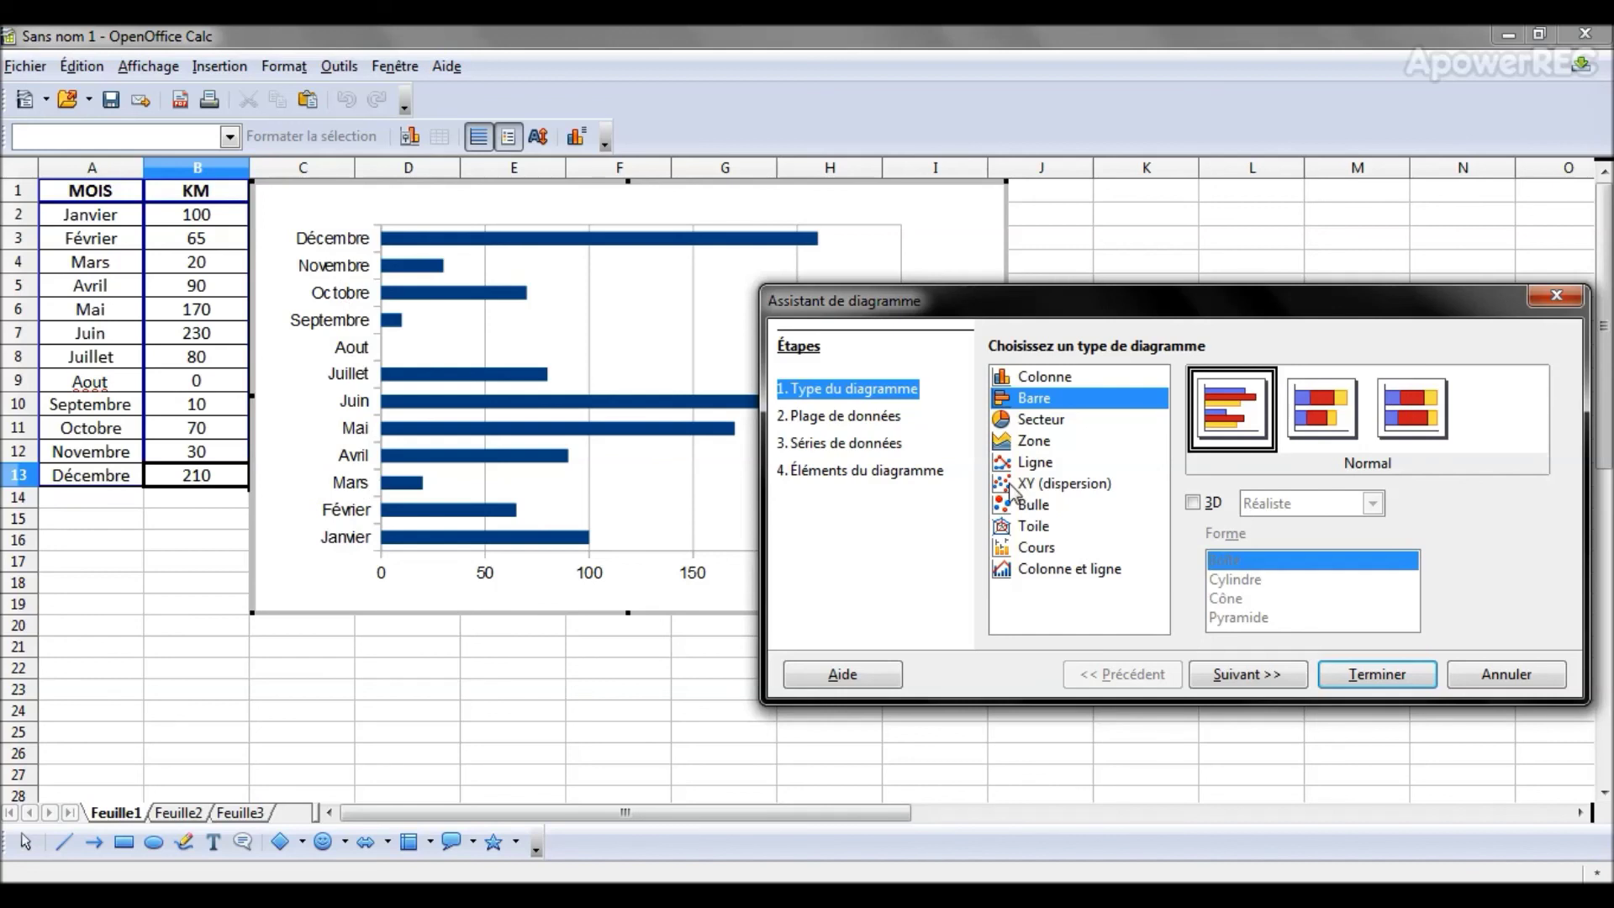
Step: Review the bar chart's series, data range, first-row label option and title, legend and grid settings
left_click(895, 470)
left_click(889, 446)
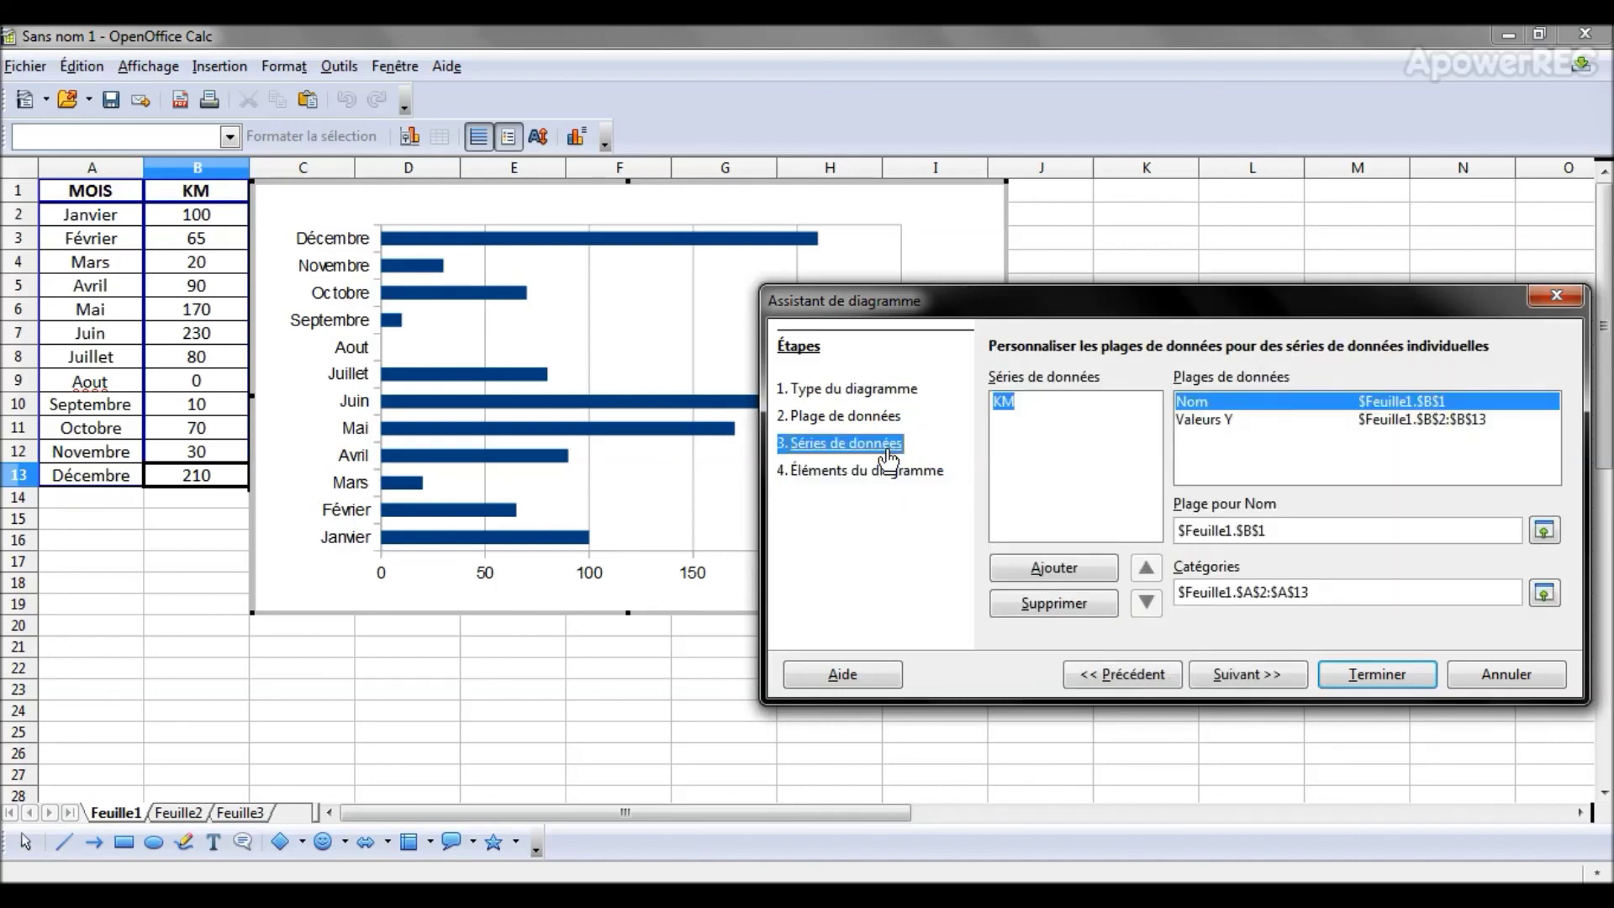
left_click(840, 418)
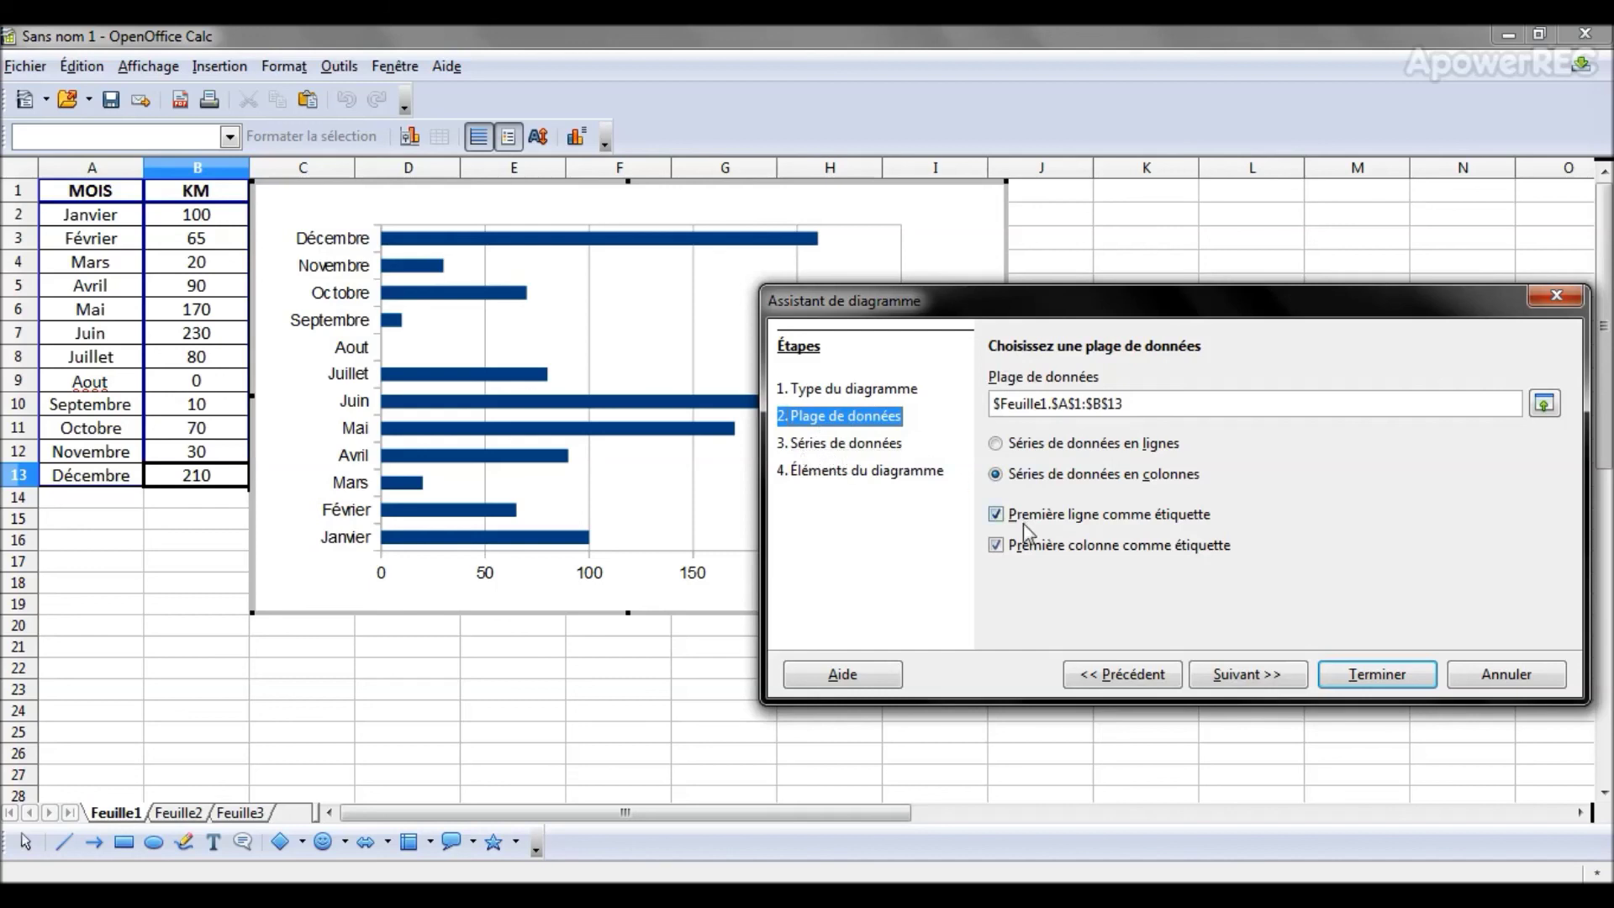
left_click(996, 513)
left_click(996, 513)
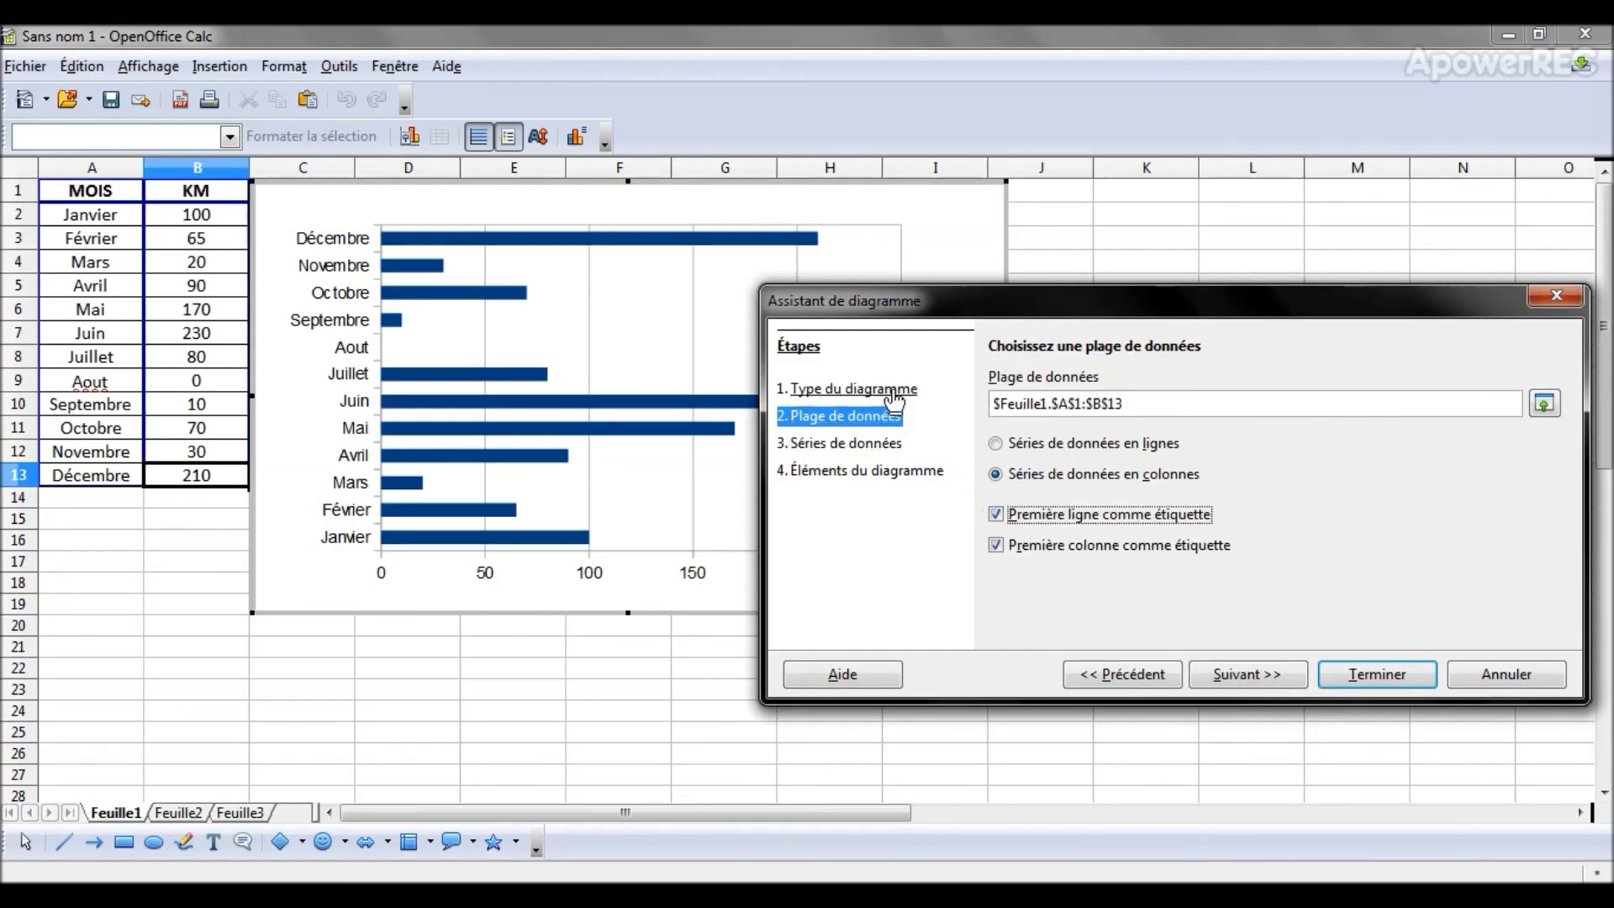
left_click(853, 446)
left_click(862, 473)
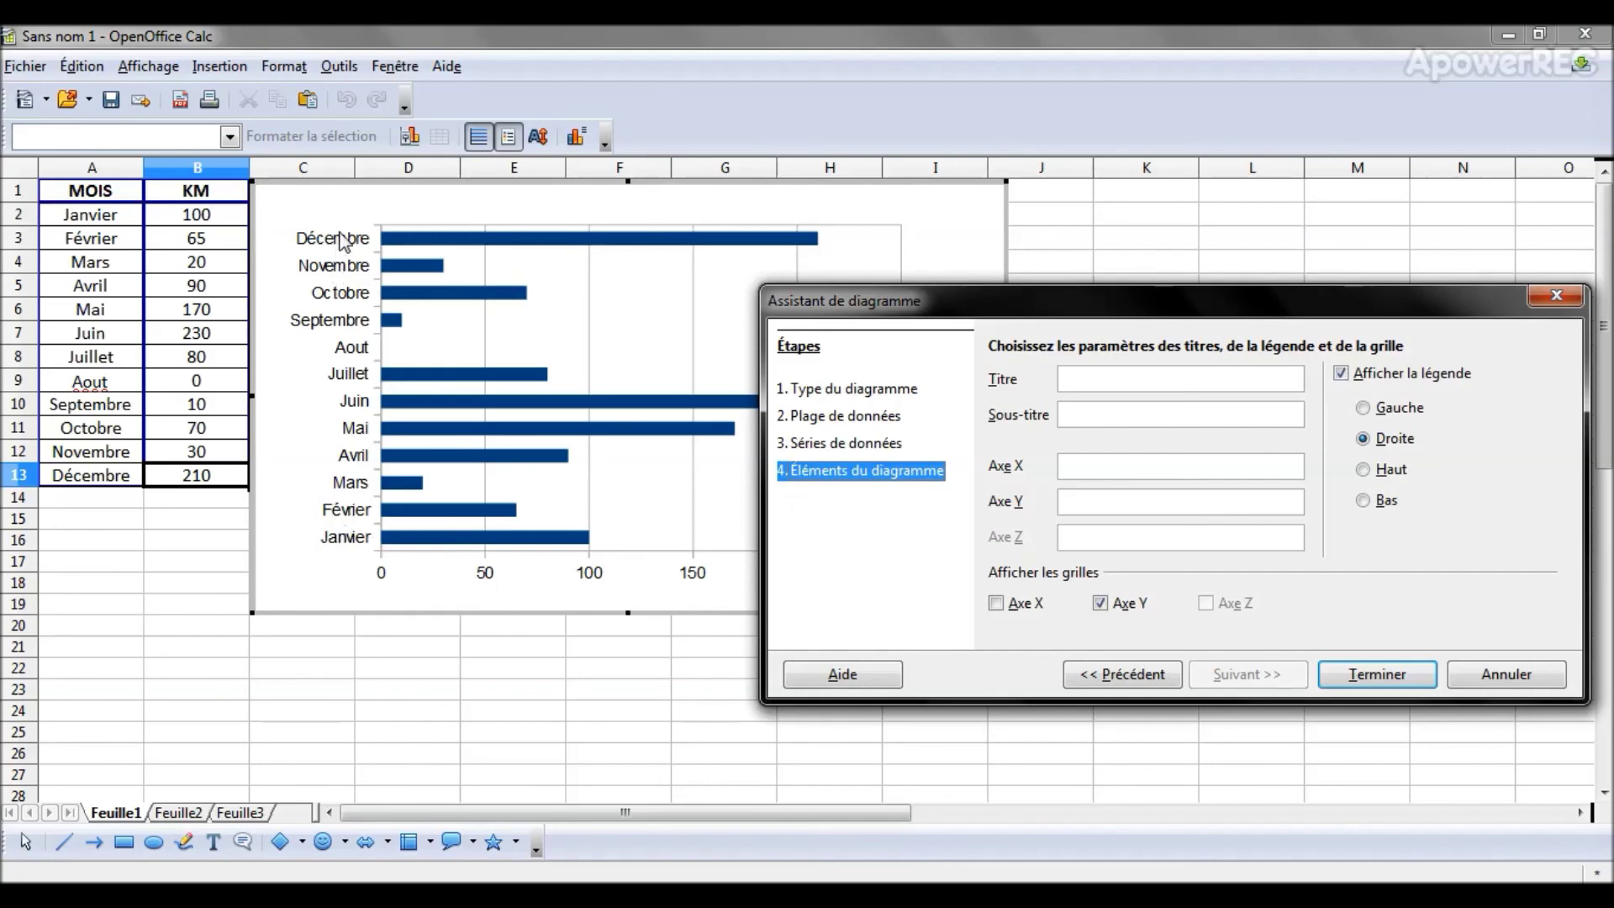
Step: Finish the chart wizard to place the bar chart on the sheet, then leave chart editing
left_click(1406, 676)
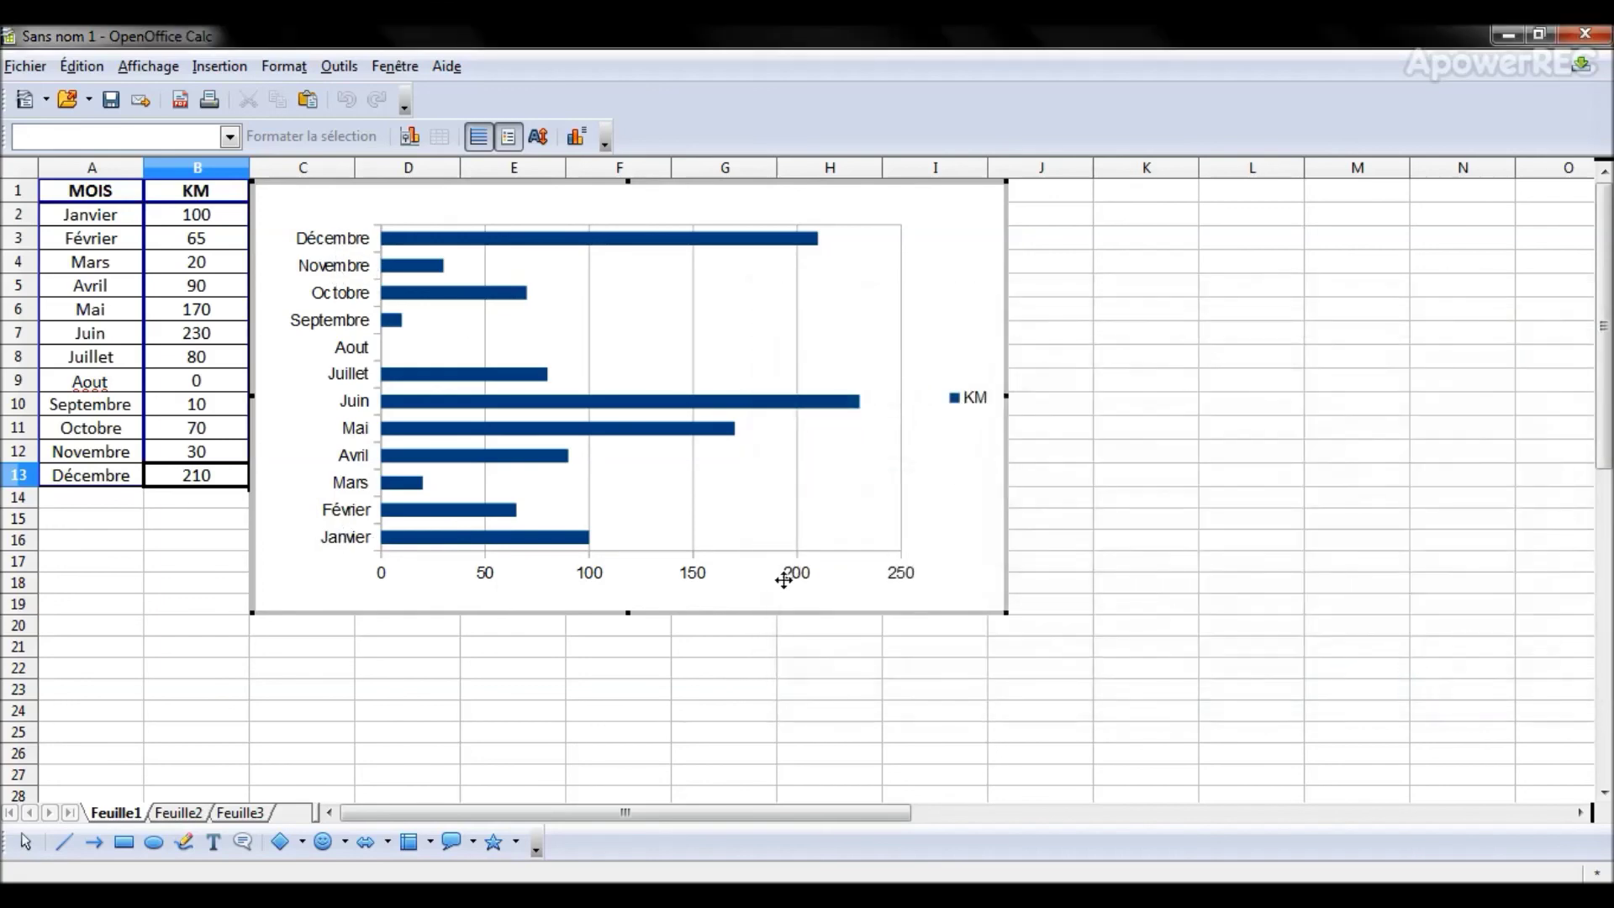
left_click(350, 648)
left_click(191, 582)
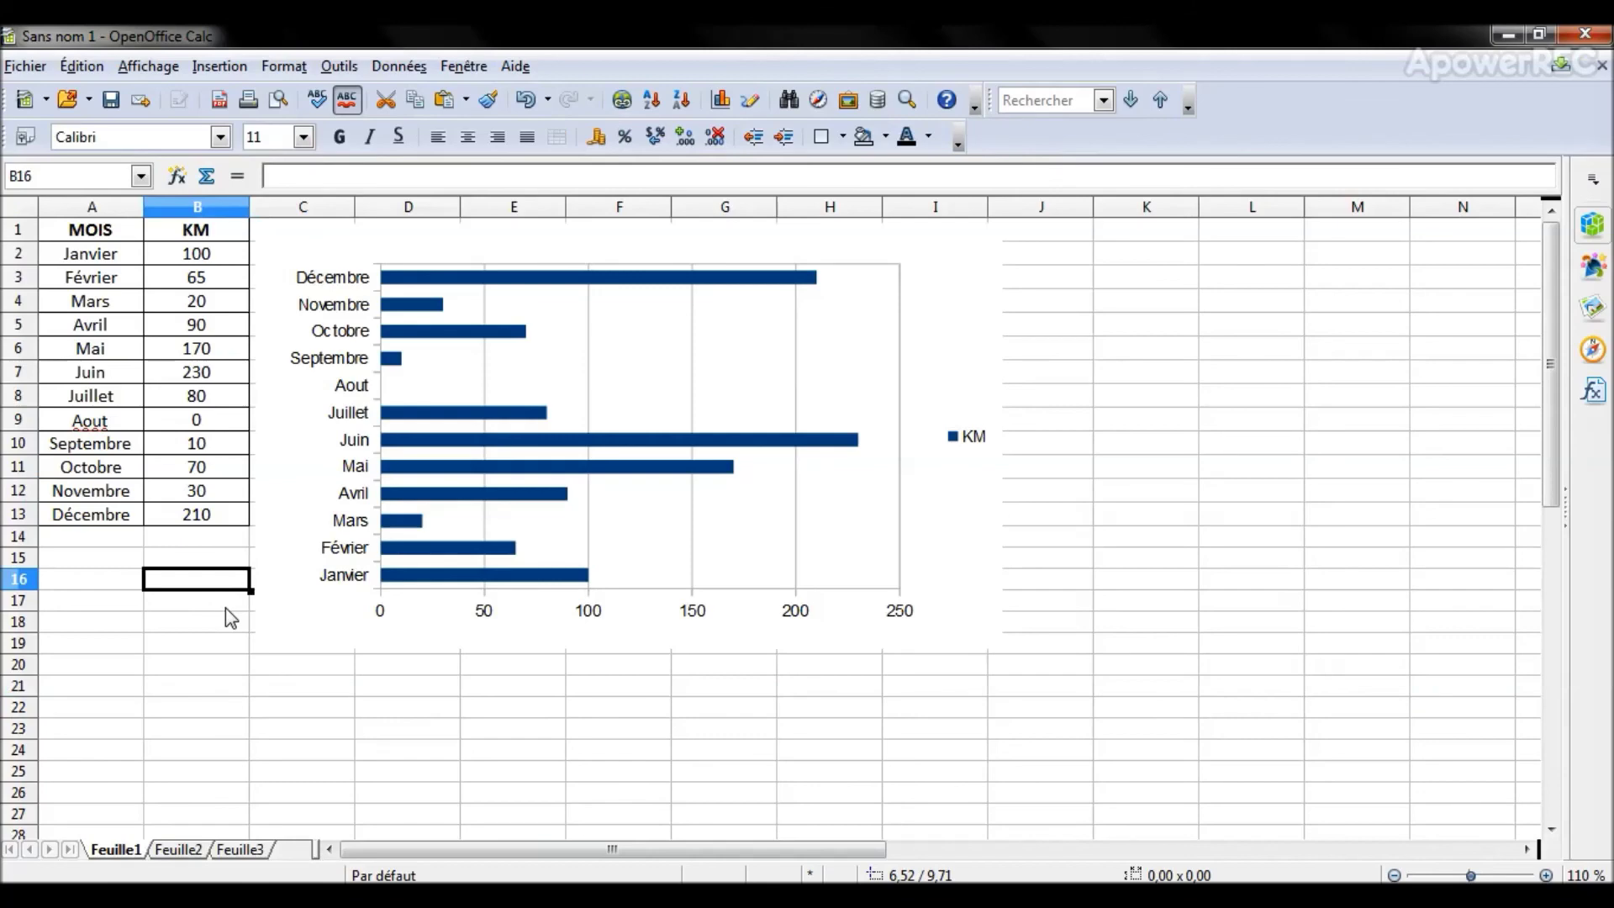